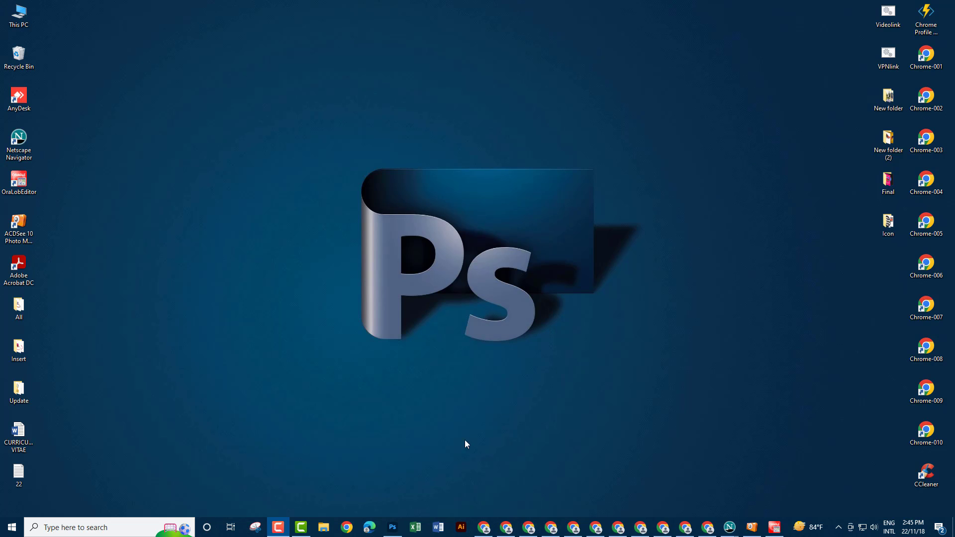
Create a new blank 1280 × 720 px document from the File > New preset.
{"action": "left_click", "coordinate": [392, 526]}
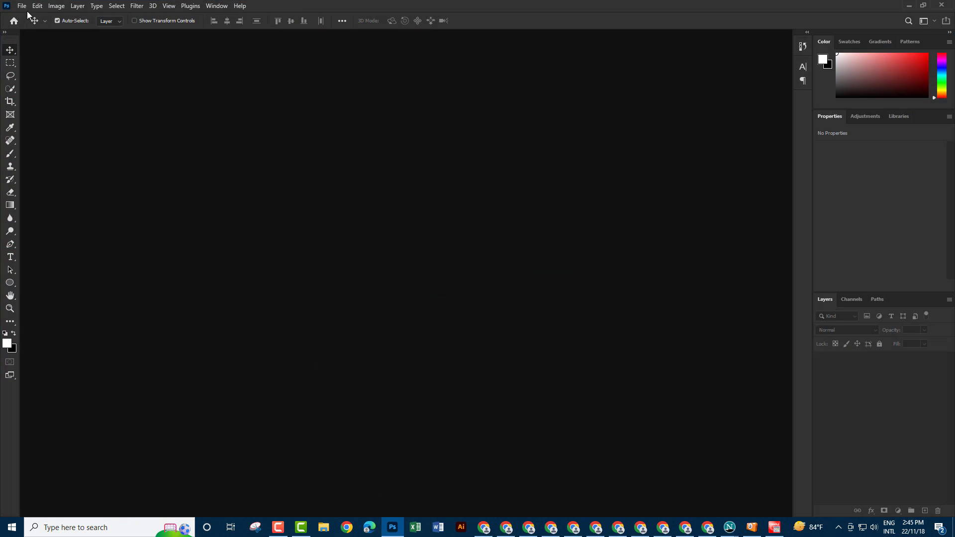
{"action": "left_click", "coordinate": [24, 6]}
{"action": "left_click", "coordinate": [27, 16]}
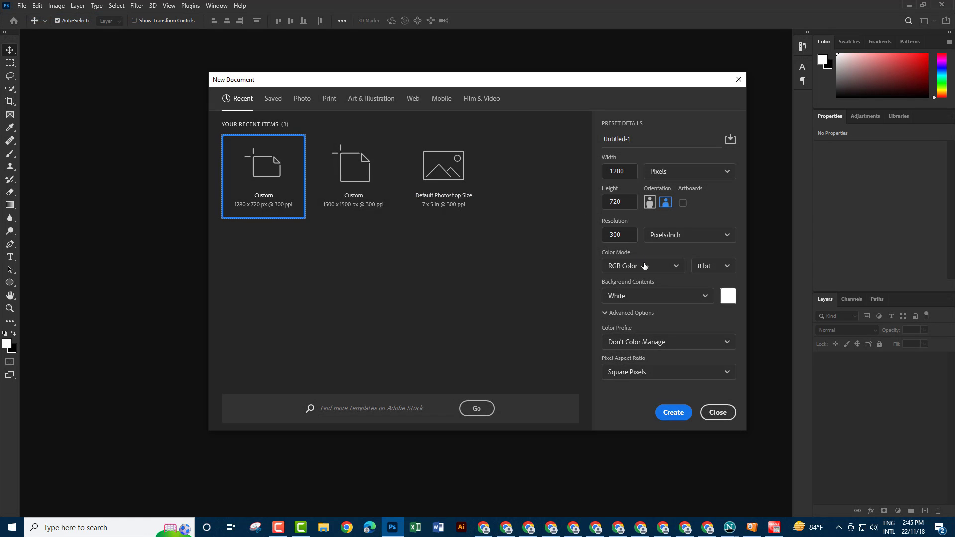
{"action": "left_click", "coordinate": [674, 412]}
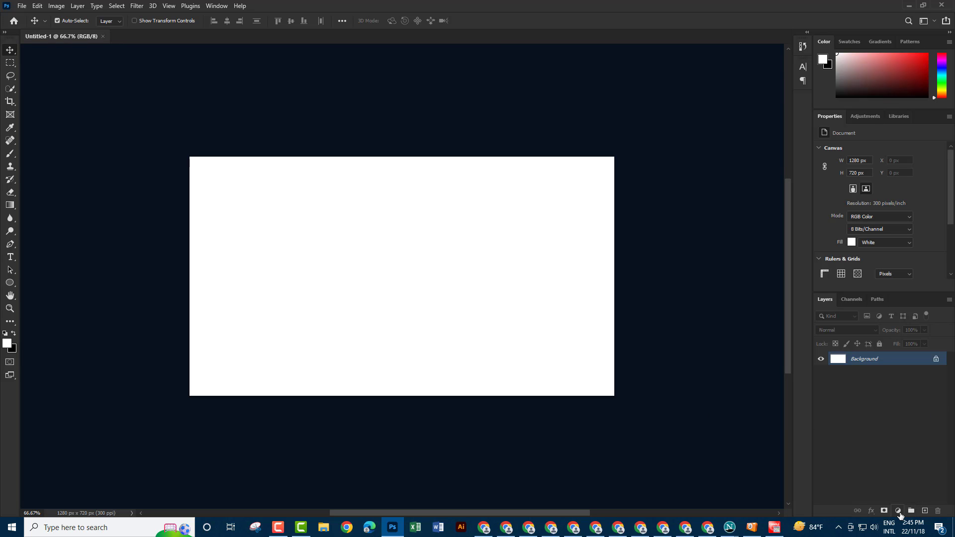
{"action": "left_click", "coordinate": [898, 511]}
Add a Solid Color fill layer in a dark mustard-gold covering the canvas.
{"action": "left_click", "coordinate": [895, 339]}
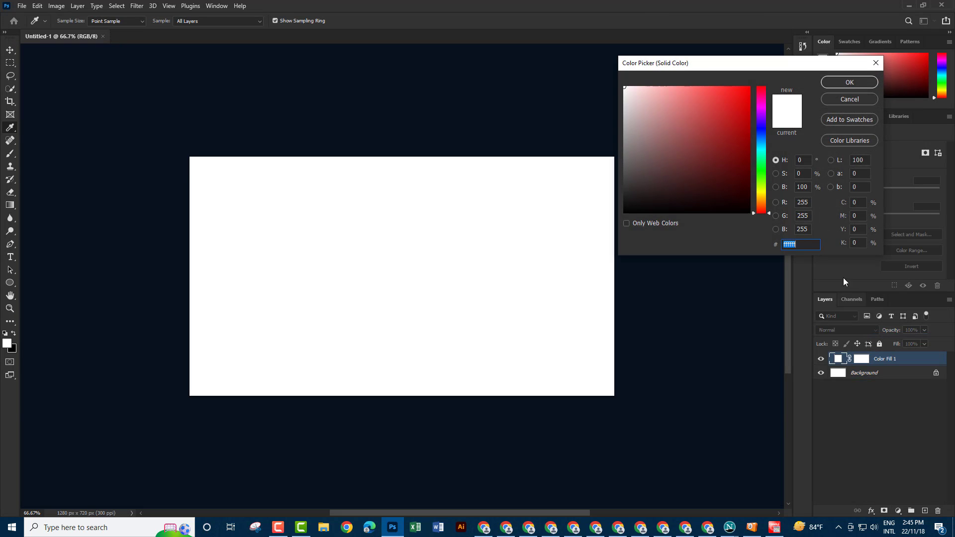
{"action": "left_click", "coordinate": [756, 192]}
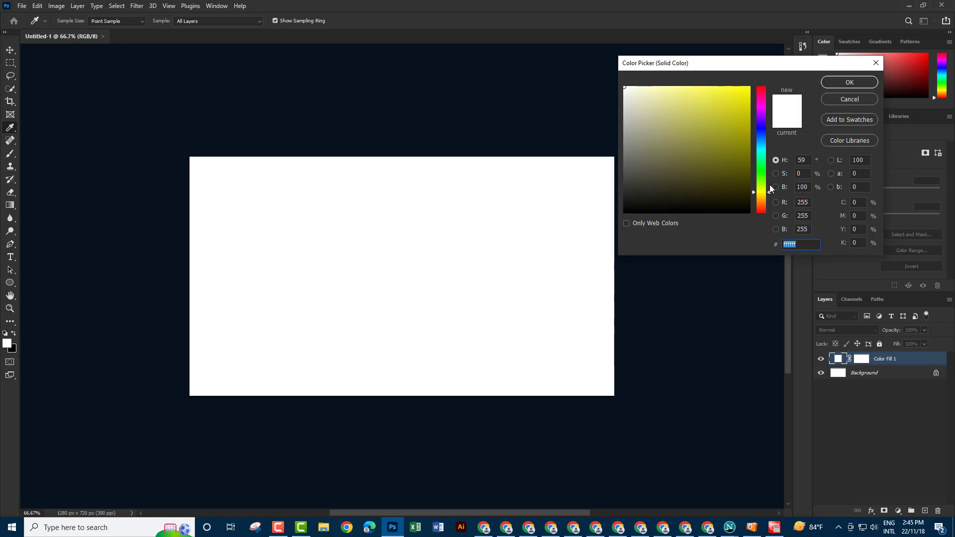
{"action": "left_click_drag", "start_coordinate": [762, 192], "coordinate": [763, 197]}
{"action": "left_click", "coordinate": [739, 142]}
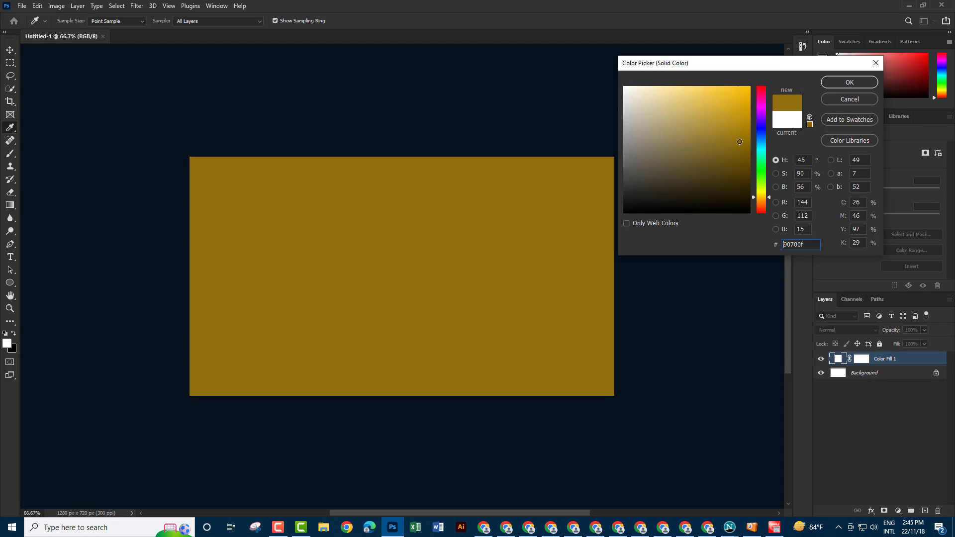
{"action": "left_click", "coordinate": [742, 152]}
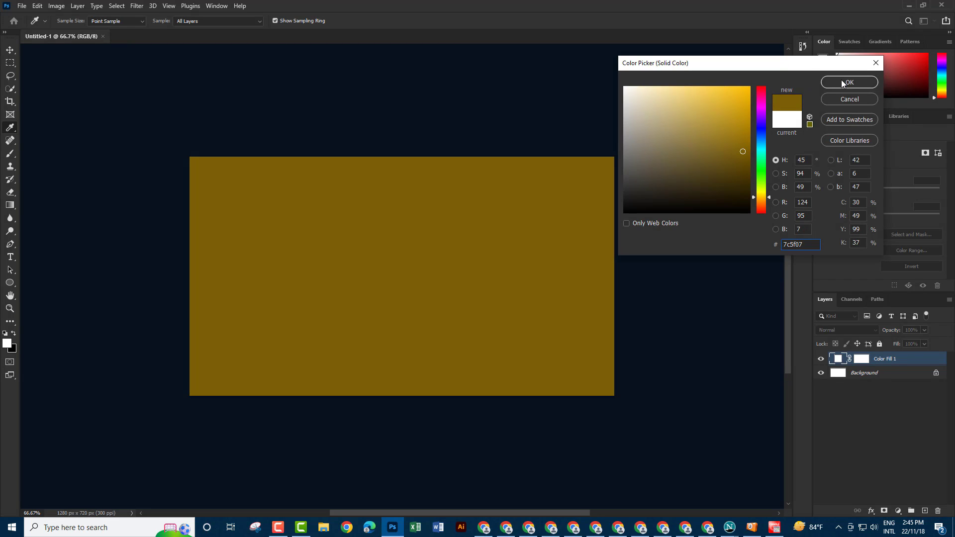
{"action": "left_click_drag", "start_coordinate": [746, 145], "coordinate": [746, 153]}
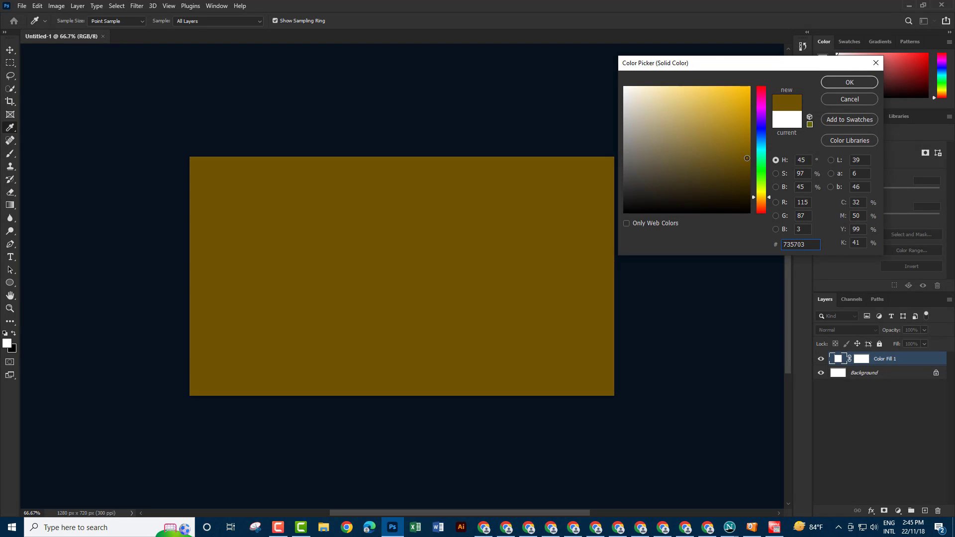
{"action": "left_click", "coordinate": [850, 84]}
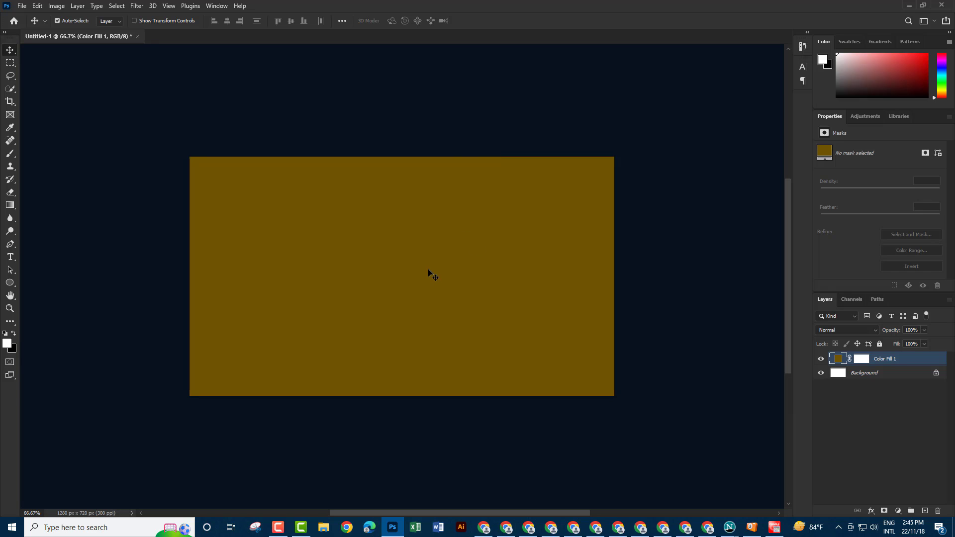
Open the shoe image 12123 and drag it onto the banner canvas.
{"action": "left_click", "coordinate": [22, 6]}
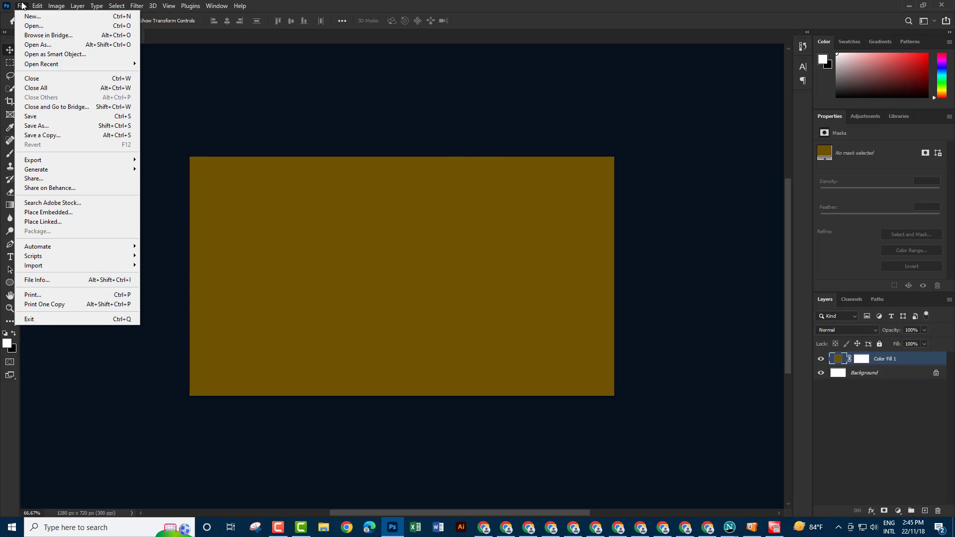
{"action": "left_click", "coordinate": [32, 26]}
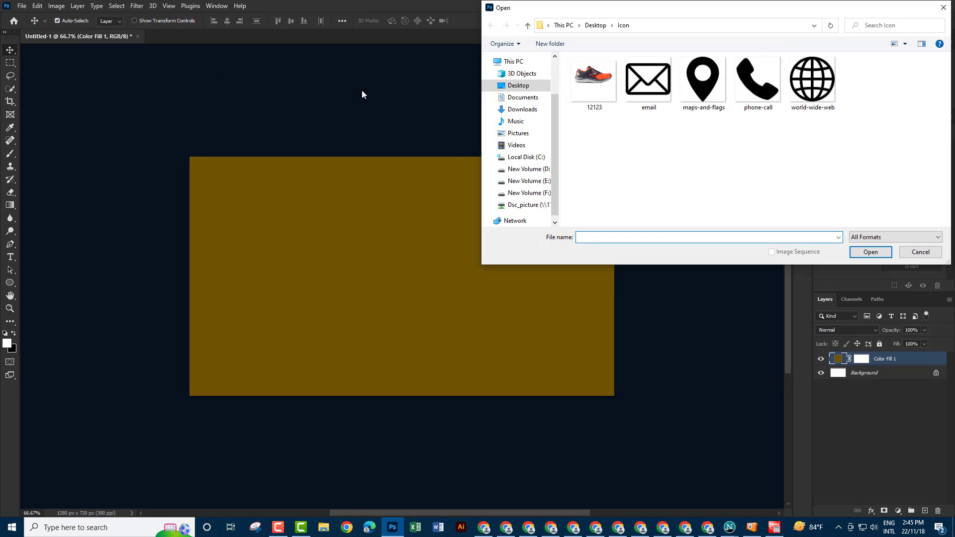
{"action": "left_click", "coordinate": [593, 80]}
{"action": "left_click", "coordinate": [865, 252]}
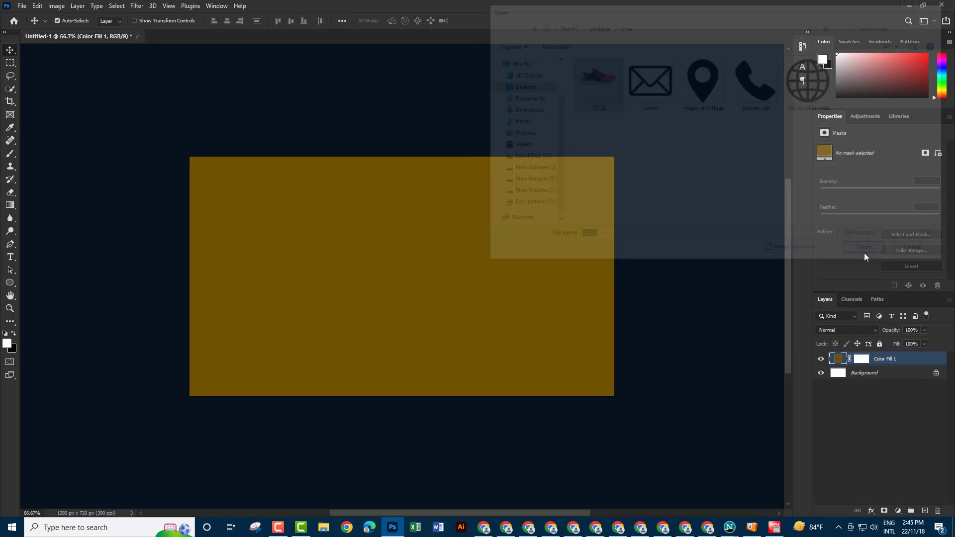
{"action": "left_click_drag", "start_coordinate": [172, 35], "coordinate": [627, 73]}
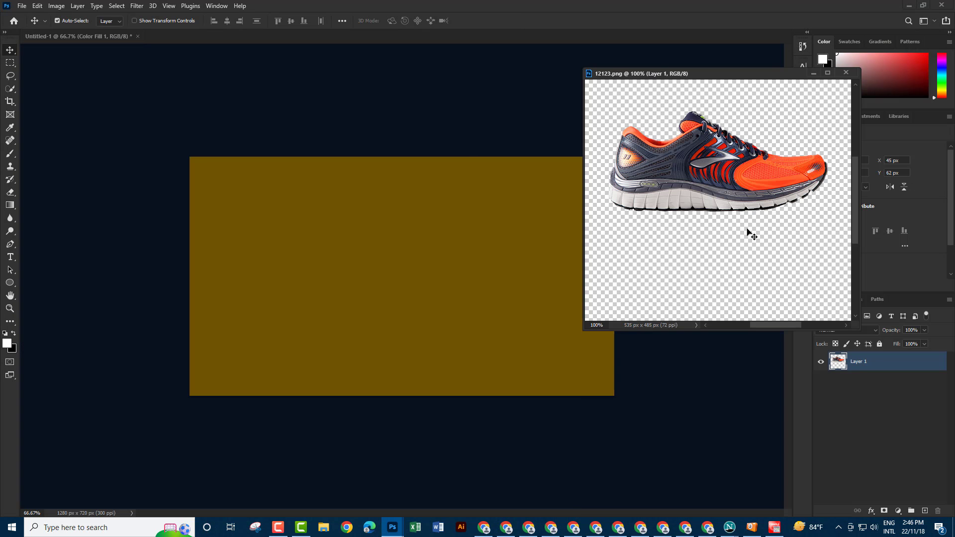
{"action": "left_click_drag", "start_coordinate": [747, 230], "coordinate": [457, 225]}
{"action": "left_click", "coordinate": [846, 73]}
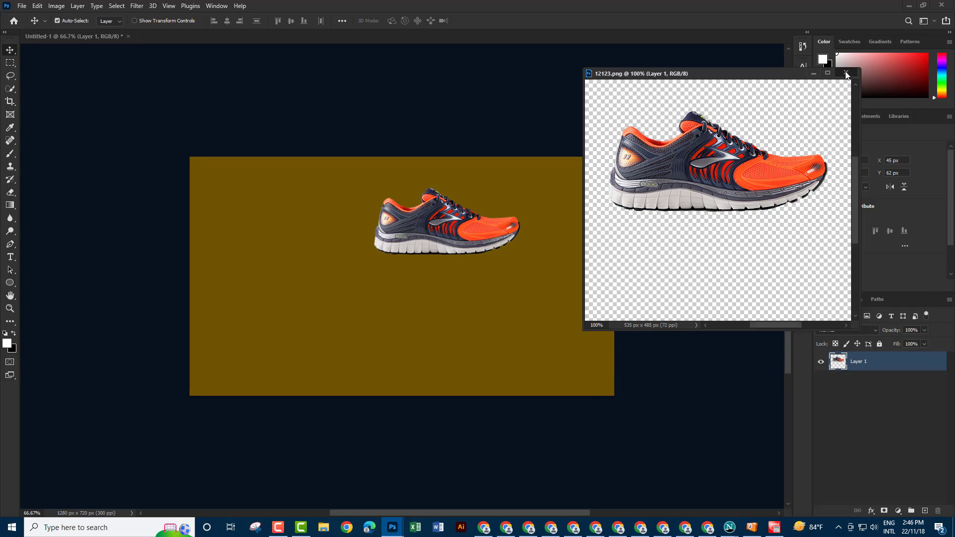
Flip the shoe horizontally, enlarge it and tilt it upward on the right.
{"action": "key", "text": "ctrl+t"}
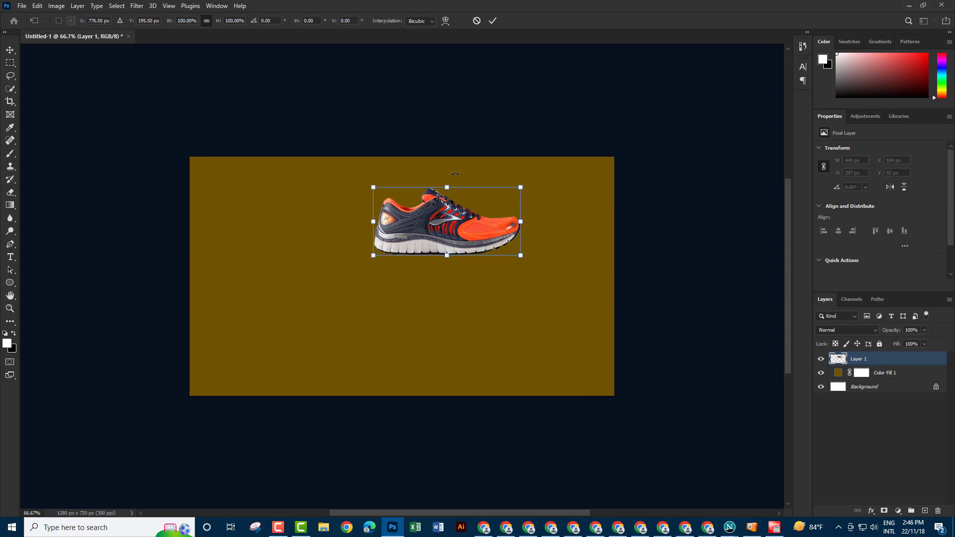
{"action": "right_click", "coordinate": [461, 216]}
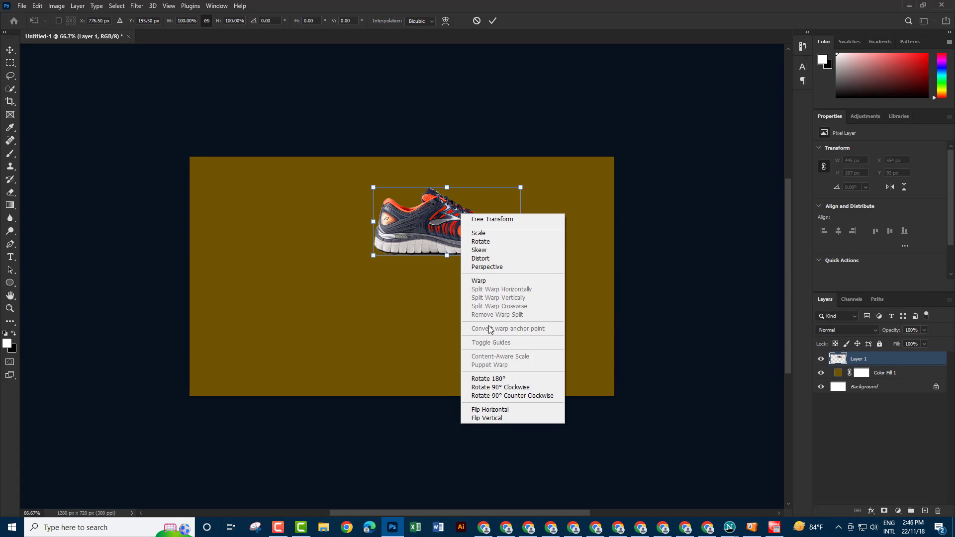
{"action": "left_click", "coordinate": [482, 410]}
{"action": "left_click_drag", "start_coordinate": [549, 215], "coordinate": [569, 205]}
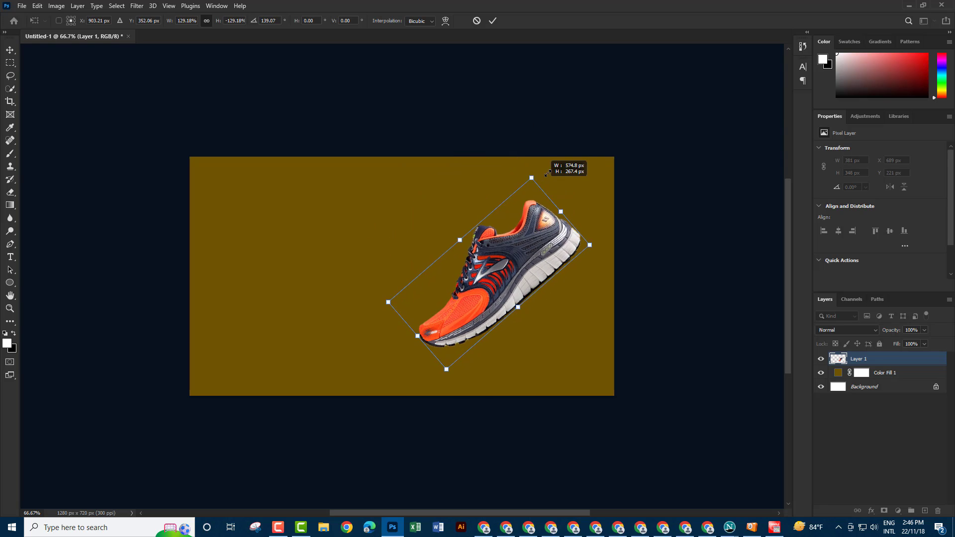
{"action": "left_click_drag", "start_coordinate": [500, 212], "coordinate": [539, 166]}
{"action": "left_click_drag", "start_coordinate": [530, 227], "coordinate": [509, 215]}
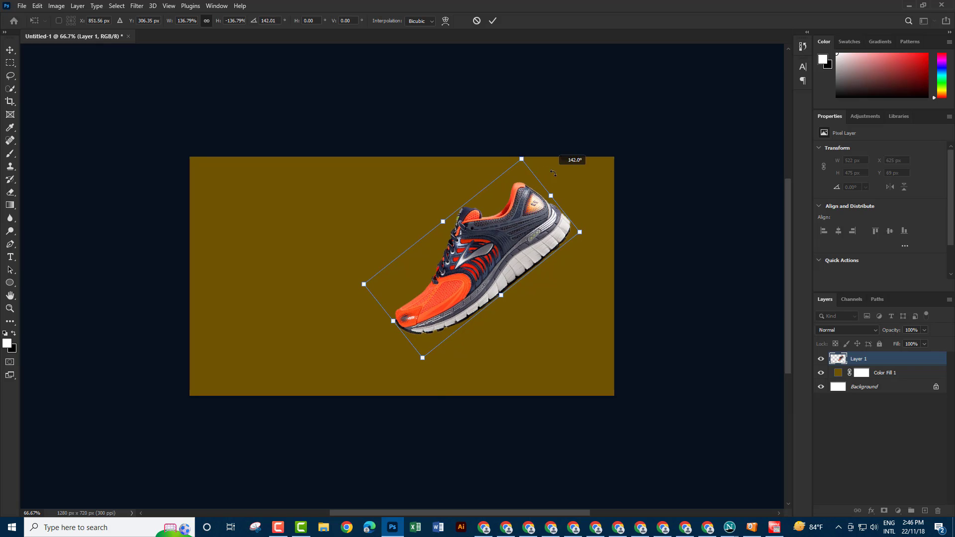
{"action": "left_click_drag", "start_coordinate": [572, 167], "coordinate": [578, 160]}
{"action": "mouse_move", "coordinate": [526, 217]}
{"action": "left_mouse_down"}
{"action": "mouse_move", "coordinate": [528, 227]}
{"action": "mouse_move", "coordinate": [533, 219]}
{"action": "left_mouse_up"}
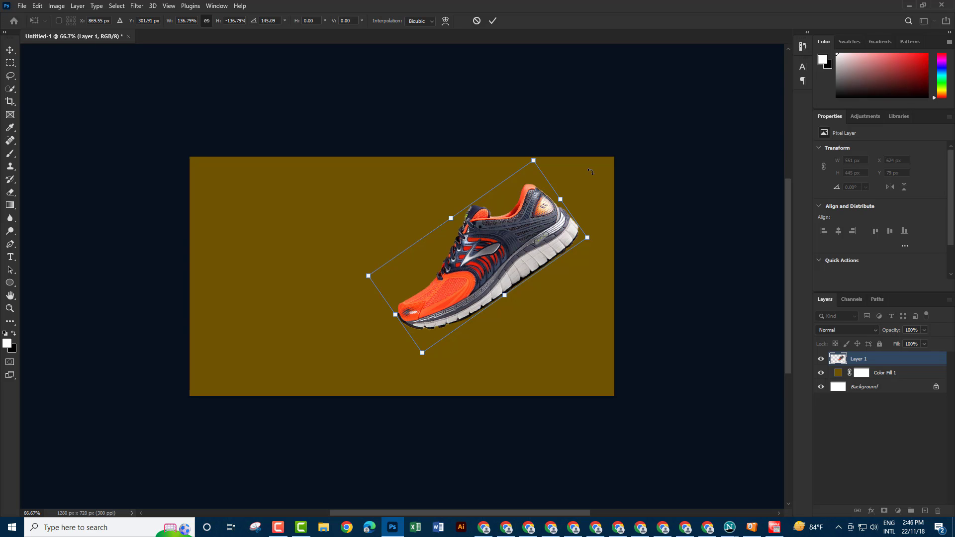
{"action": "left_click_drag", "start_coordinate": [590, 171], "coordinate": [555, 132]}
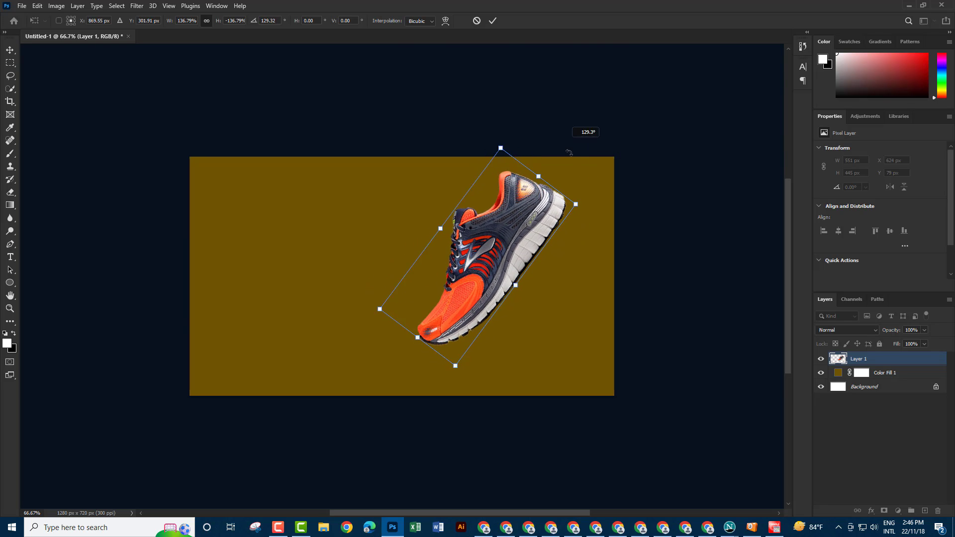
{"action": "left_click_drag", "start_coordinate": [530, 208], "coordinate": [530, 218]}
{"action": "left_click_drag", "start_coordinate": [571, 150], "coordinate": [574, 152]}
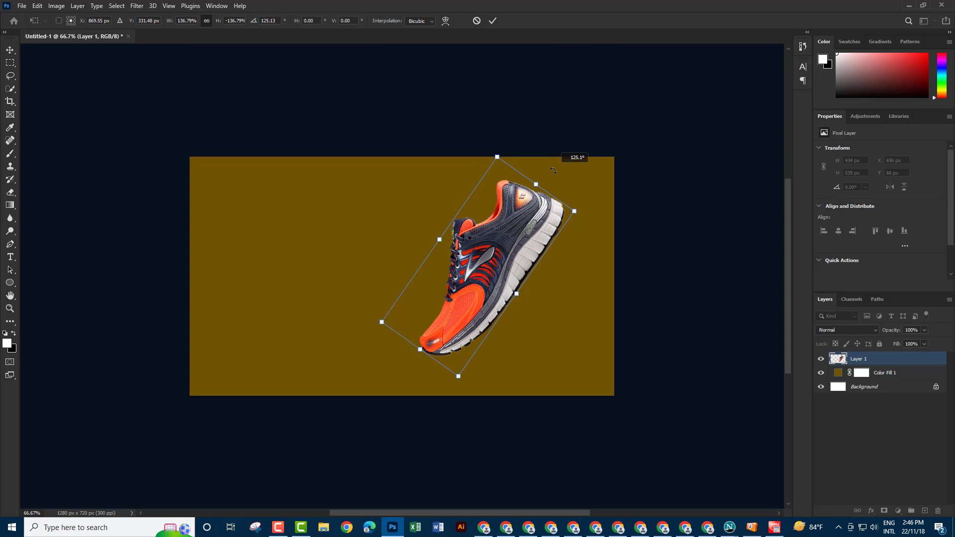
{"action": "left_click", "coordinate": [10, 50]}
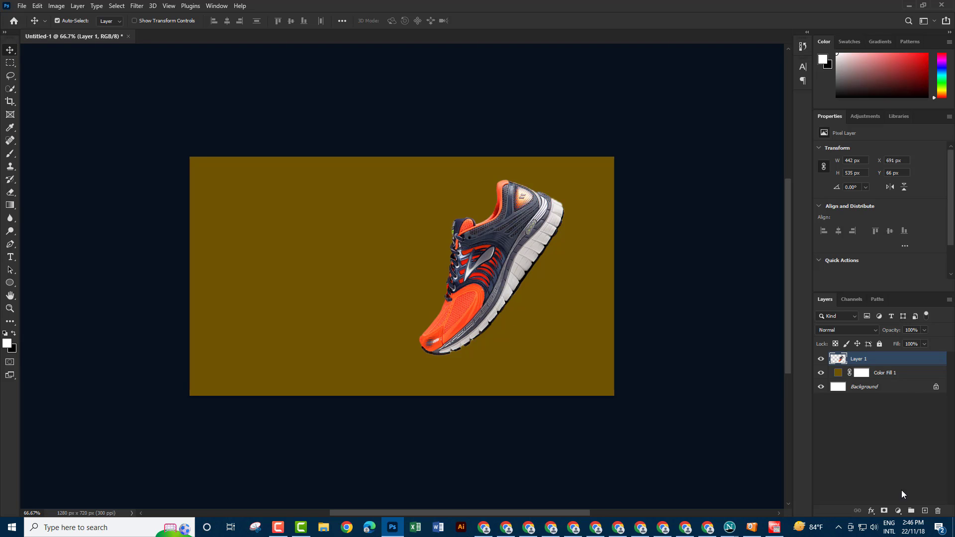
Paint a soft black brush dot on a new layer for the shadow.
{"action": "left_click", "coordinate": [925, 511]}
{"action": "left_click", "coordinate": [14, 334]}
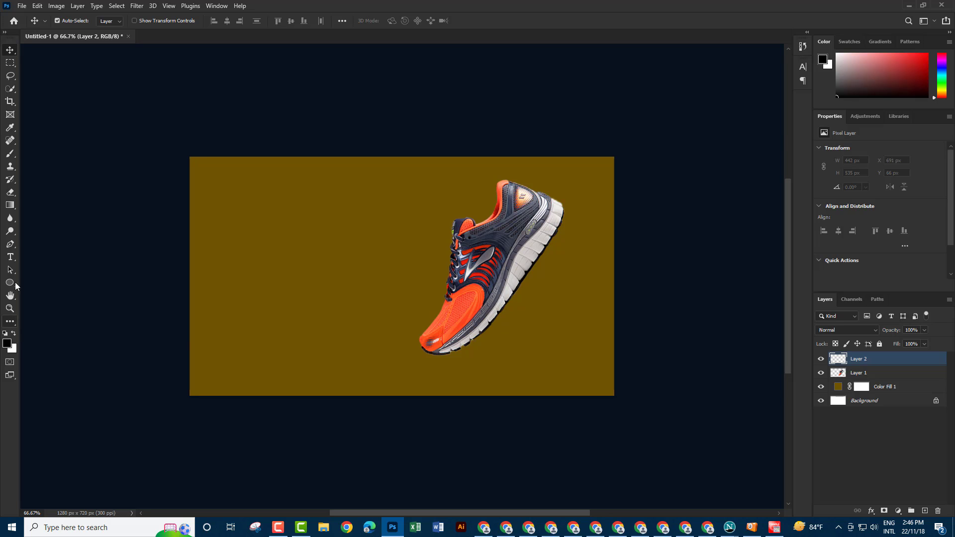
{"action": "left_click", "coordinate": [10, 153]}
{"action": "left_click", "coordinate": [335, 255]}
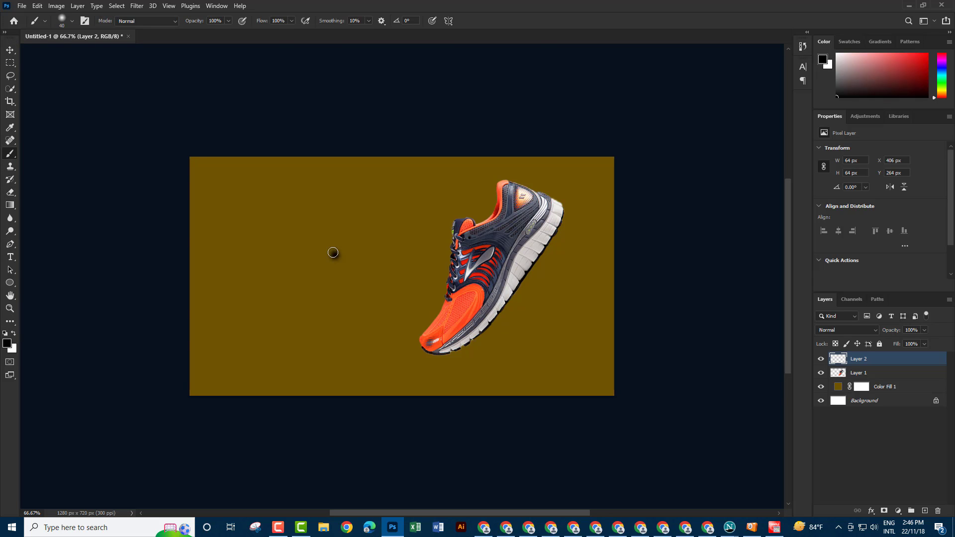
{"action": "left_click", "coordinate": [10, 51]}
Transform the black dot into a flat, tilted shadow under the shoe's sole.
{"action": "key", "text": "ctrl+t"}
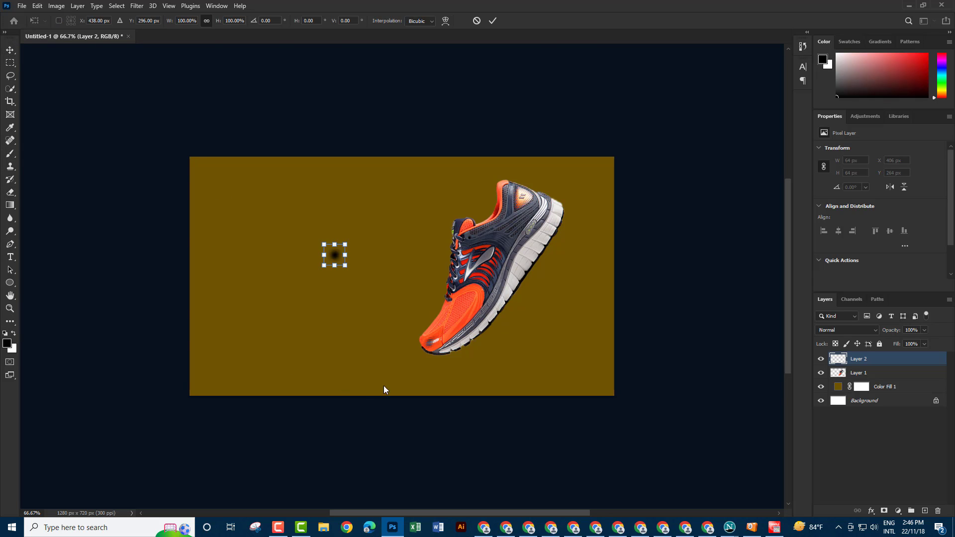
{"action": "mouse_move", "coordinate": [347, 255]}
{"action": "left_mouse_down"}
{"action": "mouse_move", "coordinate": [394, 255]}
{"action": "mouse_move", "coordinate": [358, 258]}
{"action": "mouse_move", "coordinate": [448, 361]}
{"action": "left_mouse_up"}
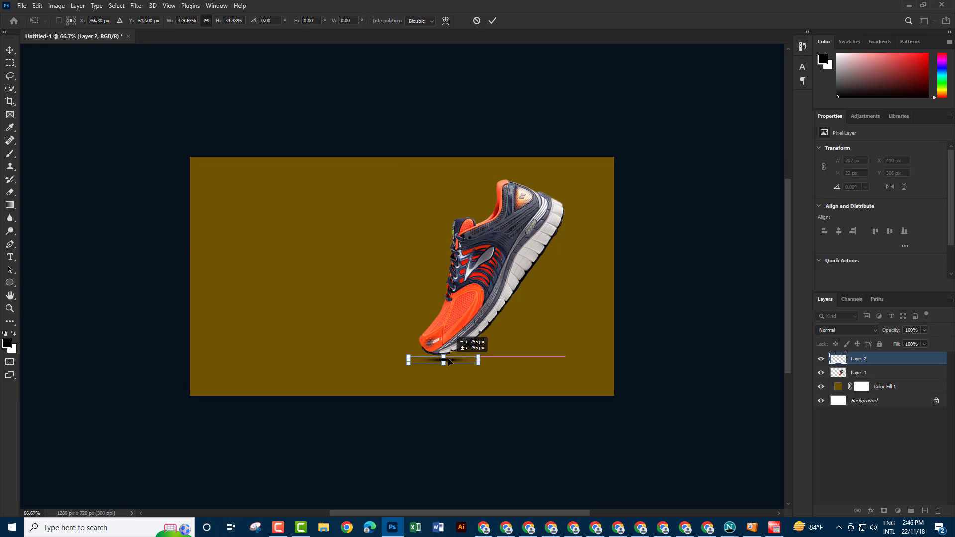
{"action": "left_click_drag", "start_coordinate": [496, 330], "coordinate": [487, 320]}
{"action": "left_click_drag", "start_coordinate": [452, 361], "coordinate": [453, 357]}
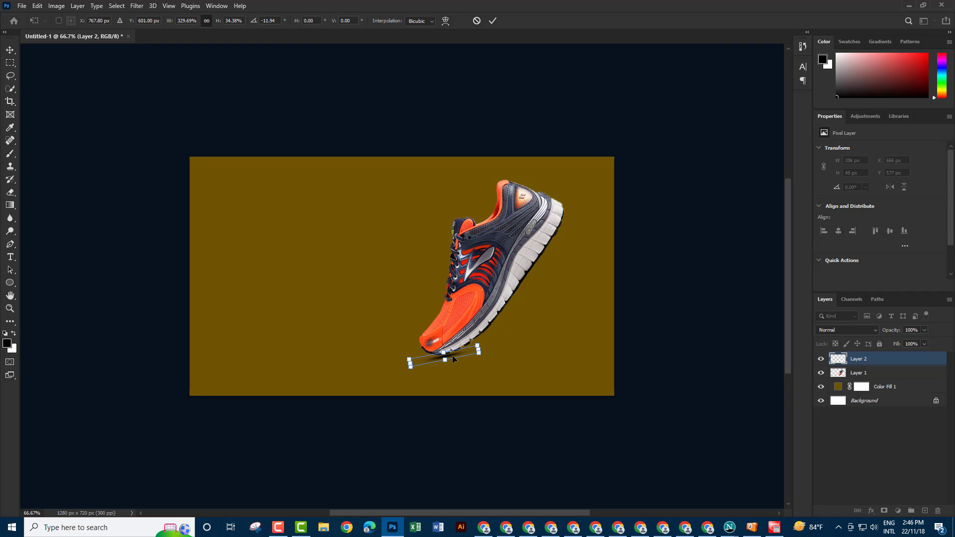
{"action": "left_click", "coordinate": [8, 52]}
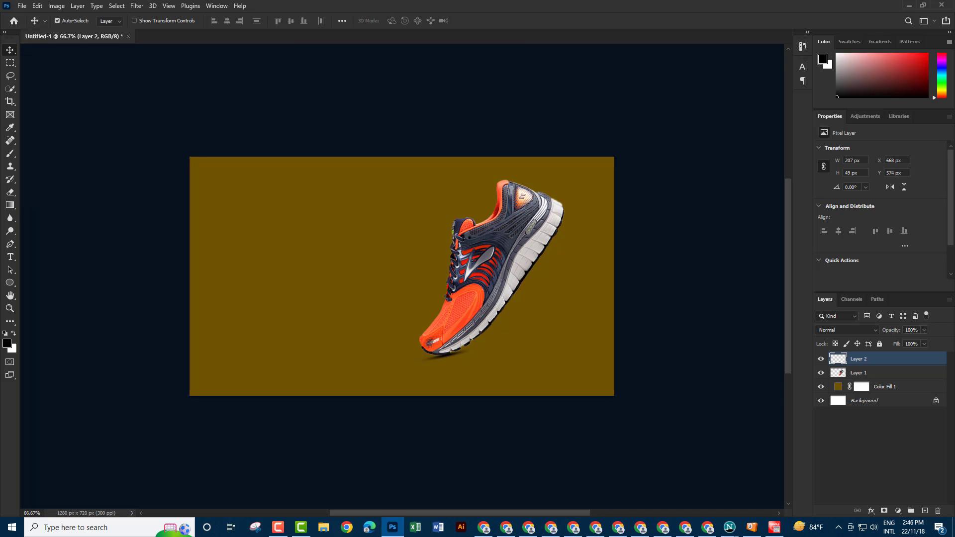
Fine-tune the shadow's position and angle, and set its opacity to 73%.
{"action": "key", "text": "Down"}
{"action": "key", "text": "Down"}
{"action": "key", "text": "ctrl+t"}
{"action": "left_click_drag", "start_coordinate": [528, 309], "coordinate": [524, 299]}
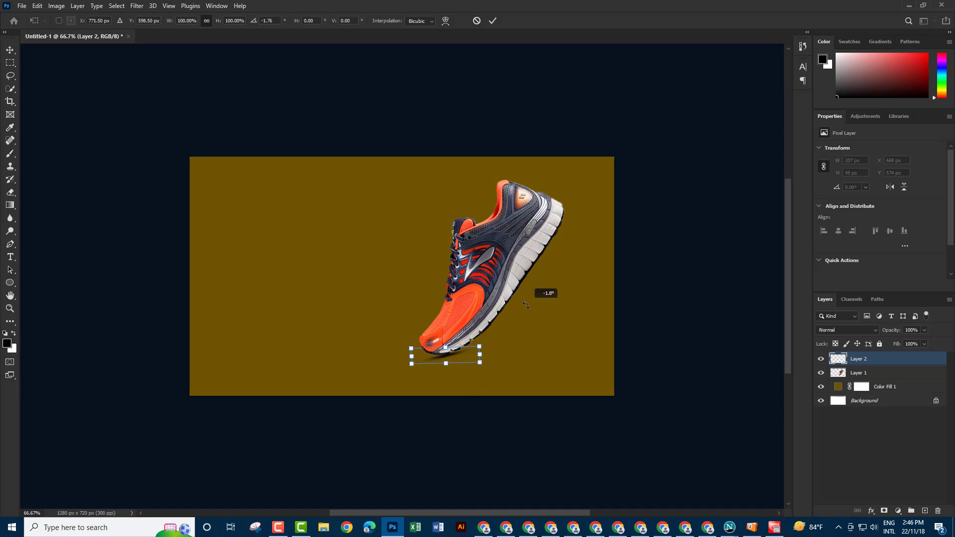
{"action": "left_click_drag", "start_coordinate": [466, 356], "coordinate": [469, 357]}
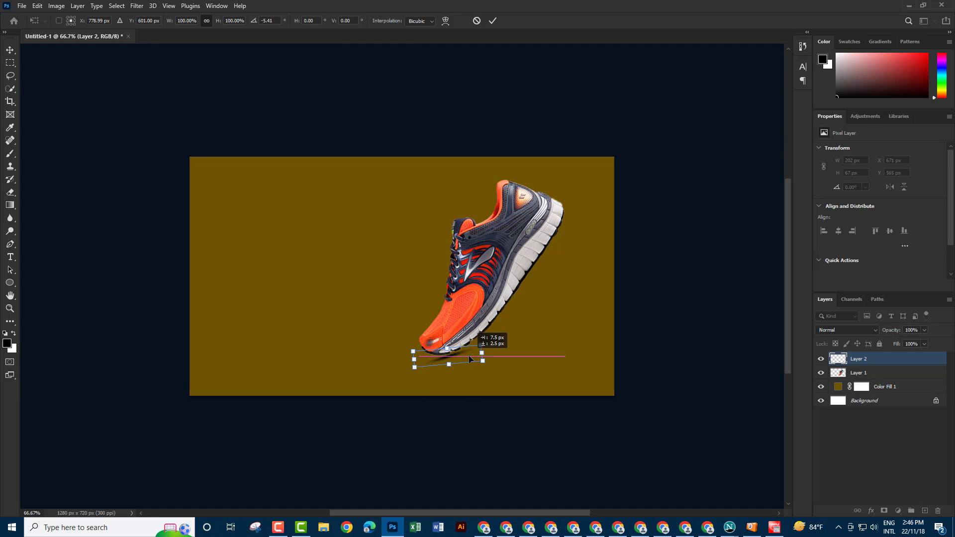
{"action": "key", "text": "Up"}
{"action": "key", "text": "Up"}
{"action": "key", "text": "Up"}
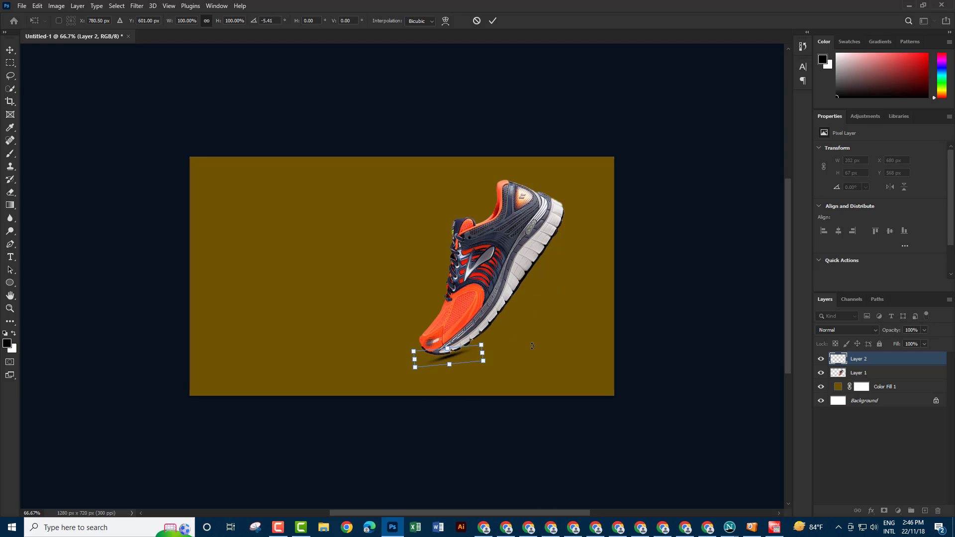
{"action": "key", "text": "Right"}
{"action": "key", "text": "Right"}
{"action": "key", "text": "Right"}
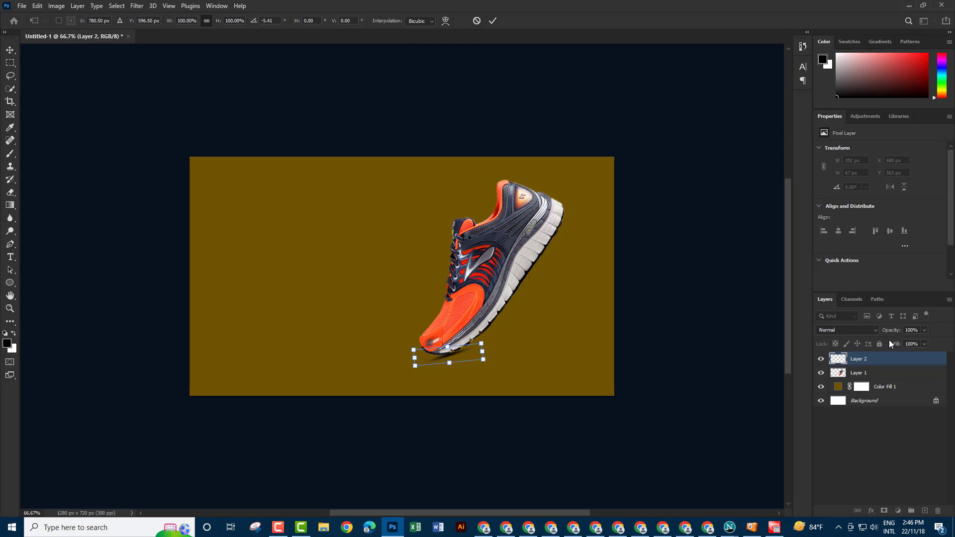
{"action": "left_click", "coordinate": [925, 331]}
{"action": "left_click", "coordinate": [10, 51]}
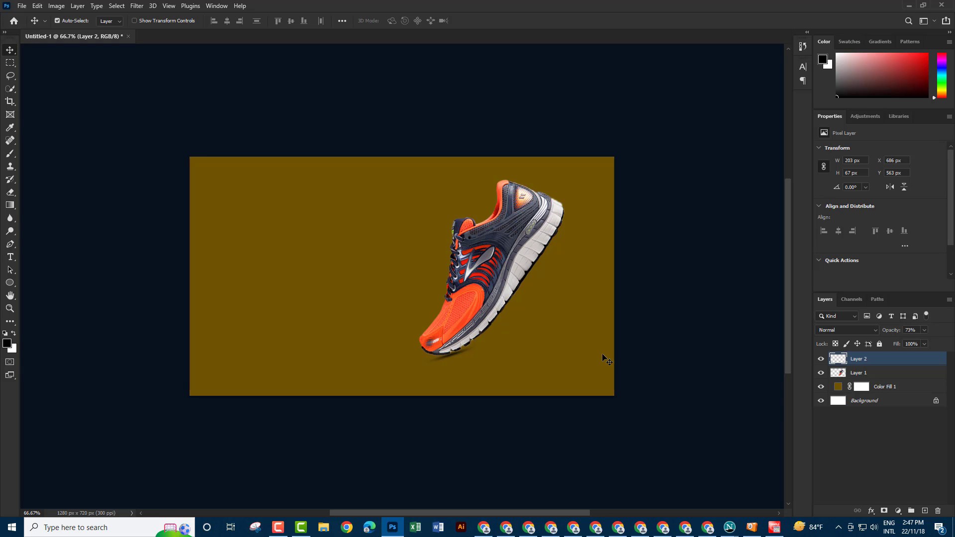
Paint a soft white dot on a new layer placed below the shoe layer.
{"action": "left_click", "coordinate": [870, 371]}
{"action": "left_click", "coordinate": [925, 512]}
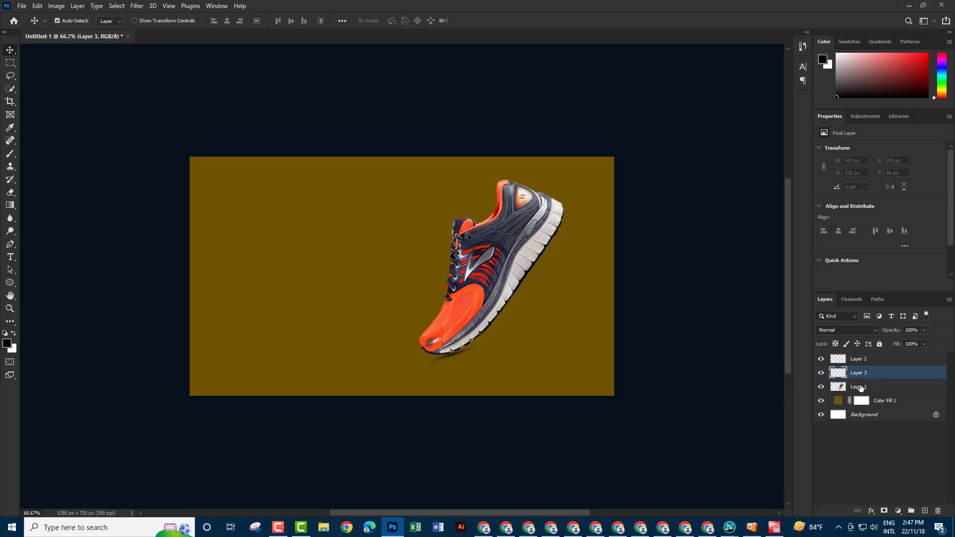
{"action": "left_click_drag", "start_coordinate": [863, 374], "coordinate": [864, 388]}
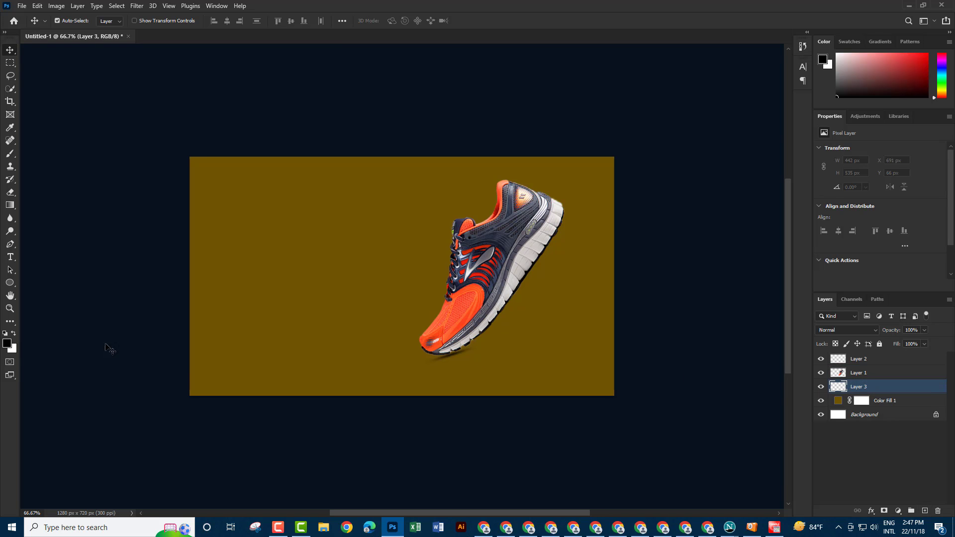
{"action": "left_click", "coordinate": [14, 335]}
{"action": "left_click", "coordinate": [10, 153]}
{"action": "left_click", "coordinate": [332, 241]}
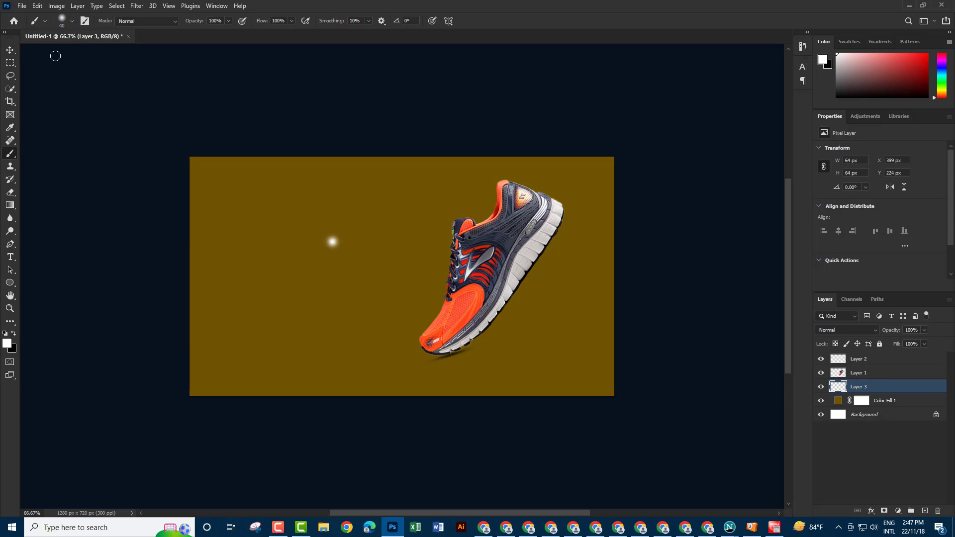
{"action": "left_click", "coordinate": [10, 50]}
Scale the white dot into a huge glow behind the shoe, blended with Overlay.
{"action": "key", "text": "ctrl+t"}
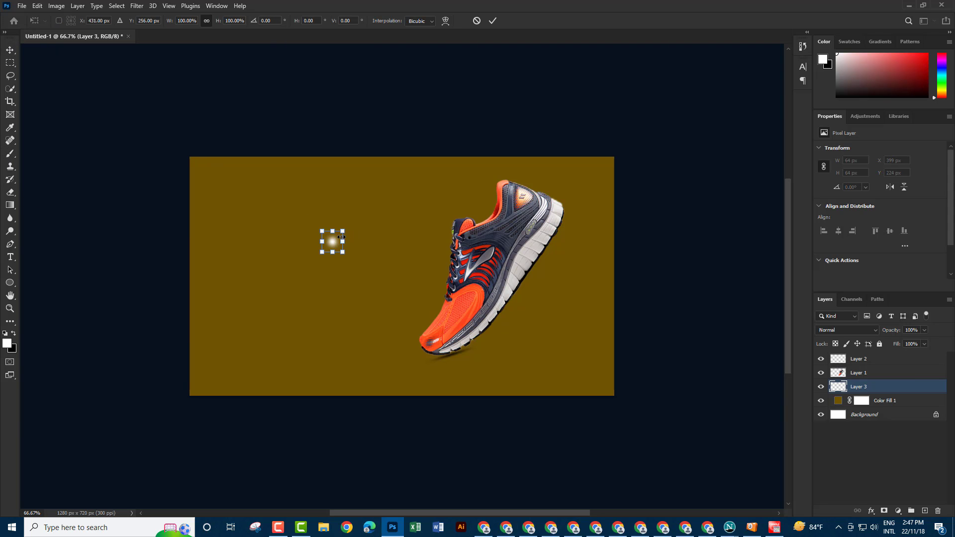
{"action": "mouse_move", "coordinate": [341, 237]}
{"action": "left_mouse_down"}
{"action": "mouse_move", "coordinate": [488, 231]}
{"action": "mouse_move", "coordinate": [666, 169]}
{"action": "left_mouse_up"}
{"action": "mouse_move", "coordinate": [592, 248]}
{"action": "left_mouse_down"}
{"action": "mouse_move", "coordinate": [555, 267]}
{"action": "mouse_move", "coordinate": [564, 236]}
{"action": "left_mouse_up"}
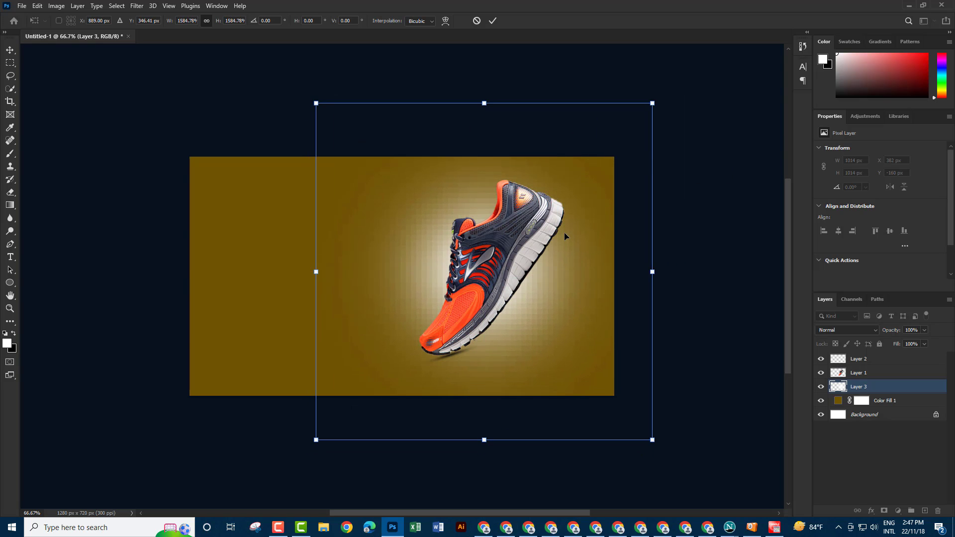
{"action": "left_click_drag", "start_coordinate": [652, 103], "coordinate": [705, 47]}
{"action": "left_click_drag", "start_coordinate": [597, 161], "coordinate": [577, 179]}
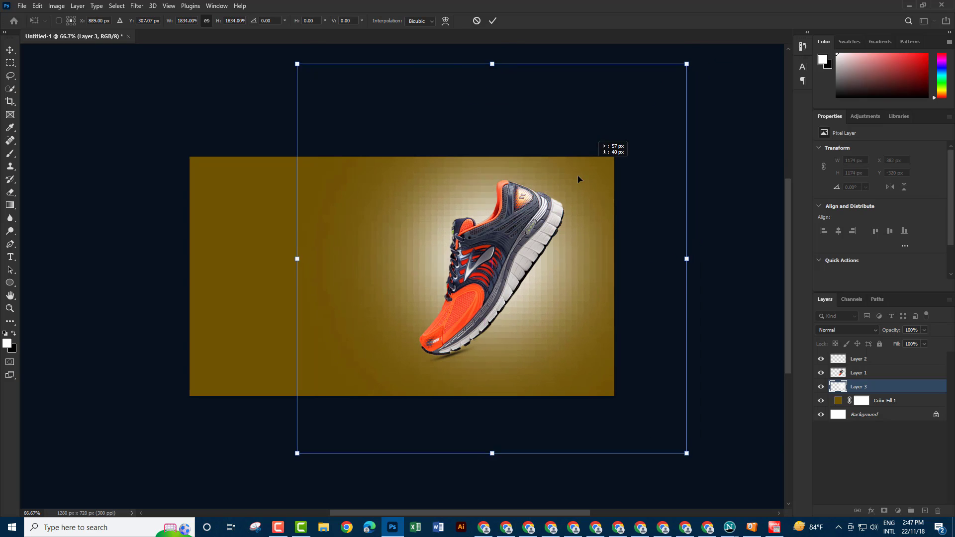
{"action": "key", "text": "Return"}
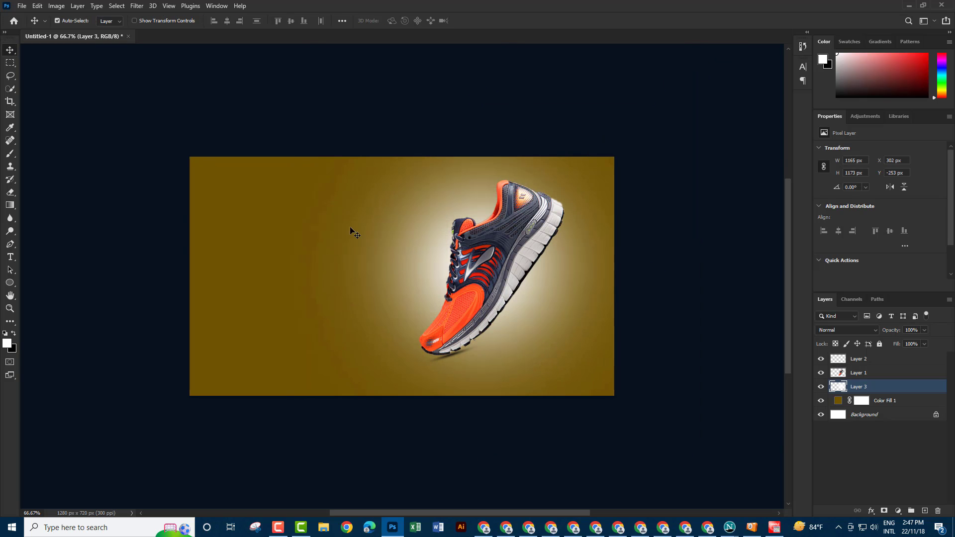
{"action": "left_click", "coordinate": [868, 330]}
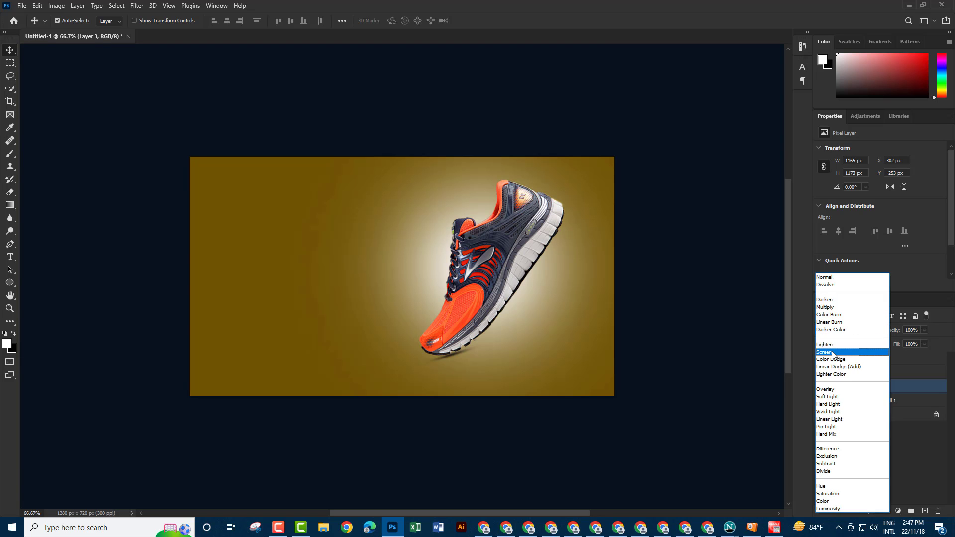
{"action": "left_click", "coordinate": [835, 392]}
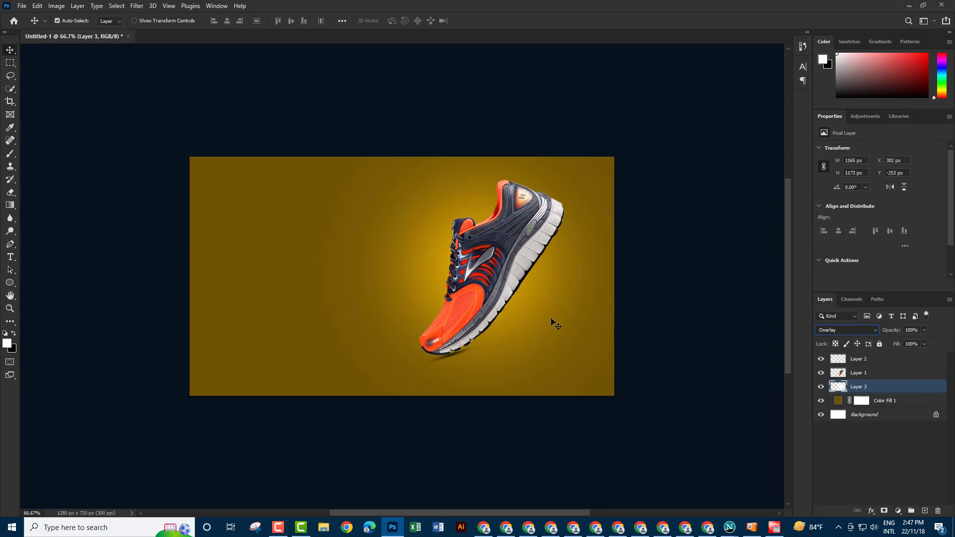
{"action": "mouse_move", "coordinate": [515, 297]}
{"action": "left_mouse_down"}
{"action": "mouse_move", "coordinate": [530, 297]}
{"action": "mouse_move", "coordinate": [529, 308]}
{"action": "left_mouse_up"}
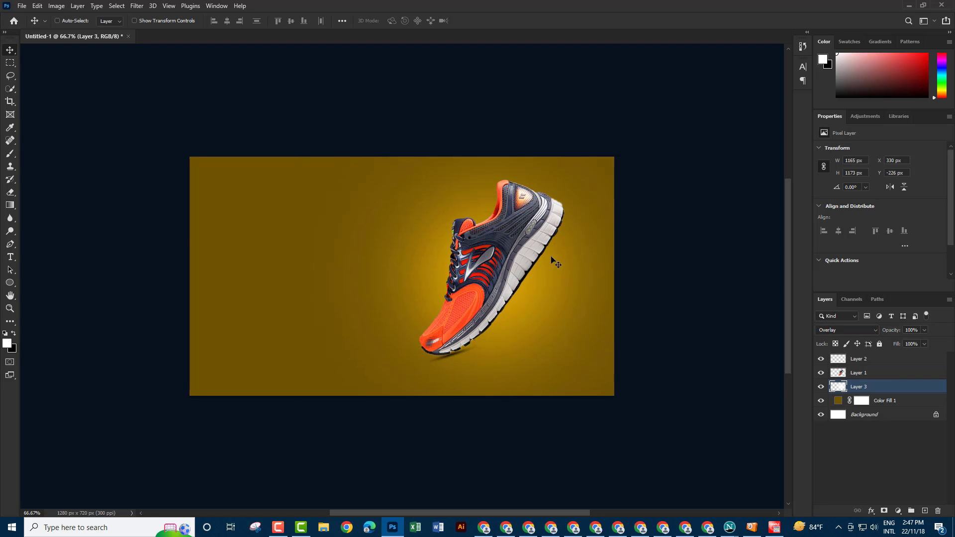
Scale the glow layer to about 122% and move it up and left.
{"action": "key", "text": "ctrl+t"}
{"action": "left_click_drag", "start_coordinate": [689, 277], "coordinate": [771, 276]}
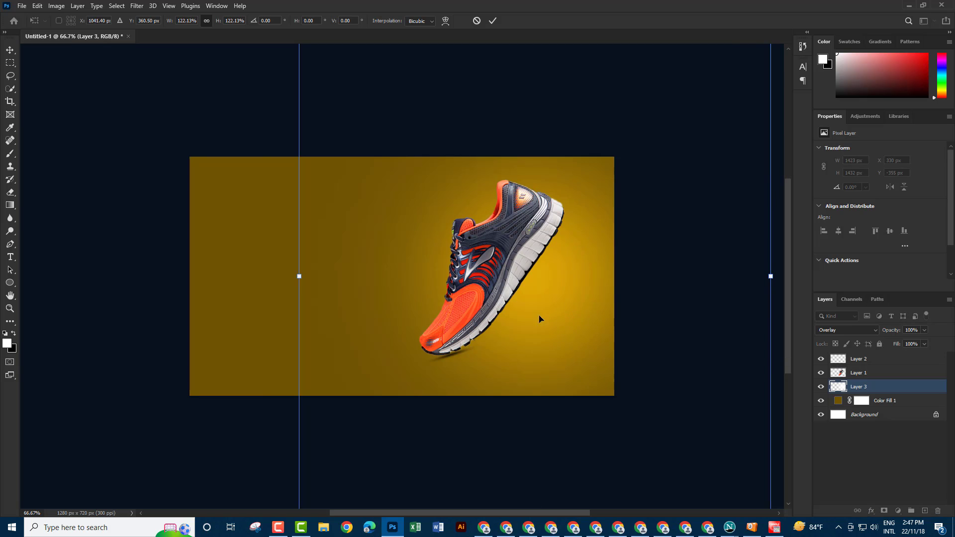
{"action": "mouse_move", "coordinate": [540, 315]}
{"action": "left_mouse_down"}
{"action": "mouse_move", "coordinate": [509, 301]}
{"action": "mouse_move", "coordinate": [527, 280]}
{"action": "mouse_move", "coordinate": [537, 305]}
{"action": "left_mouse_up"}
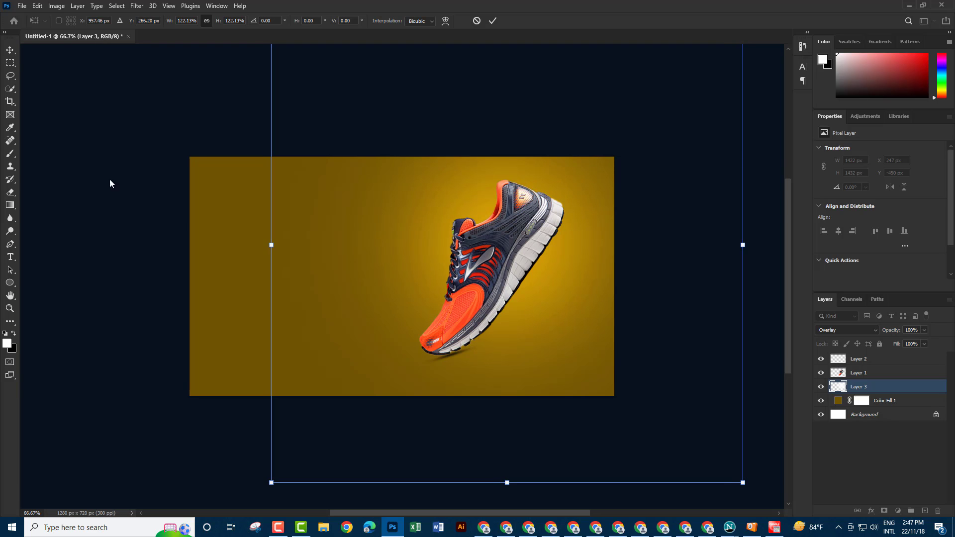
{"action": "left_click", "coordinate": [10, 50]}
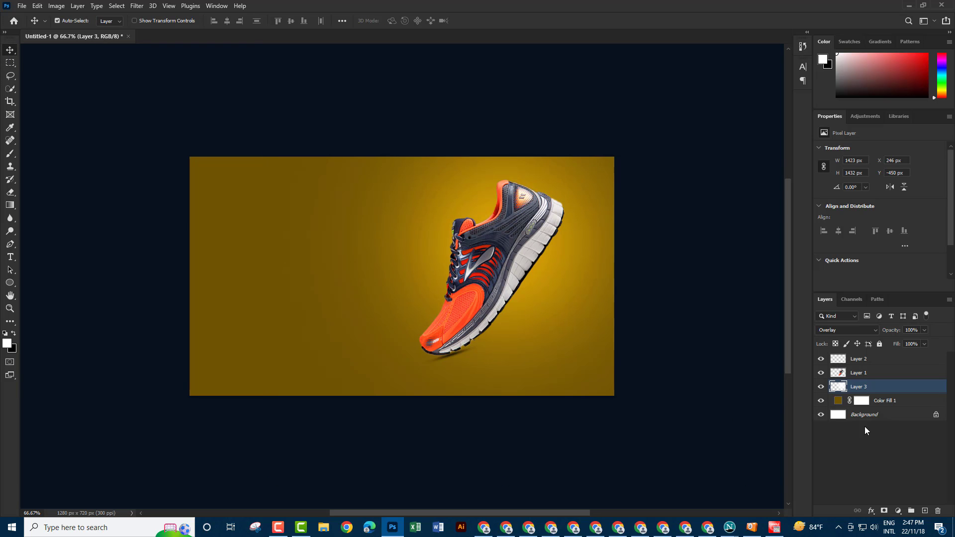
{"action": "left_click", "coordinate": [884, 361]}
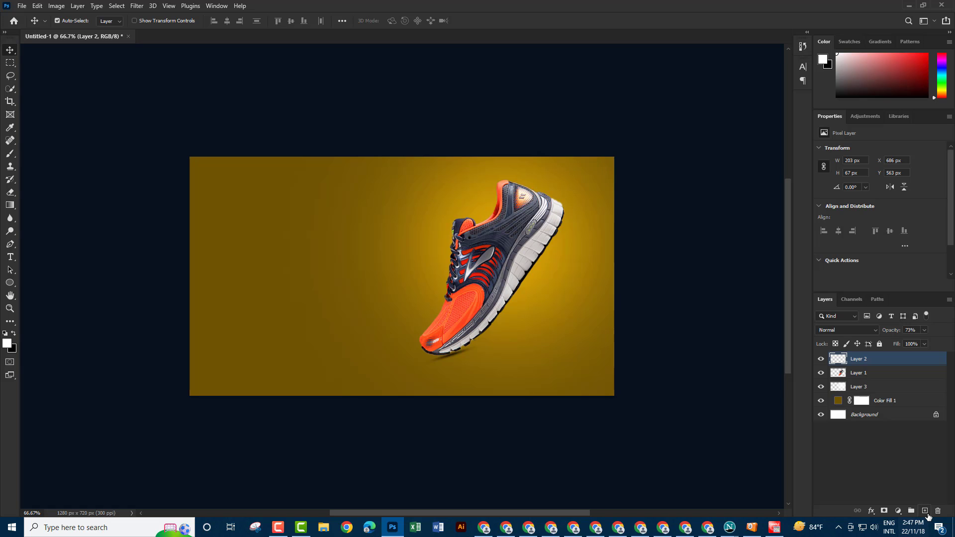
Type the word MENS in black at the banner's upper left.
{"action": "left_click", "coordinate": [924, 511]}
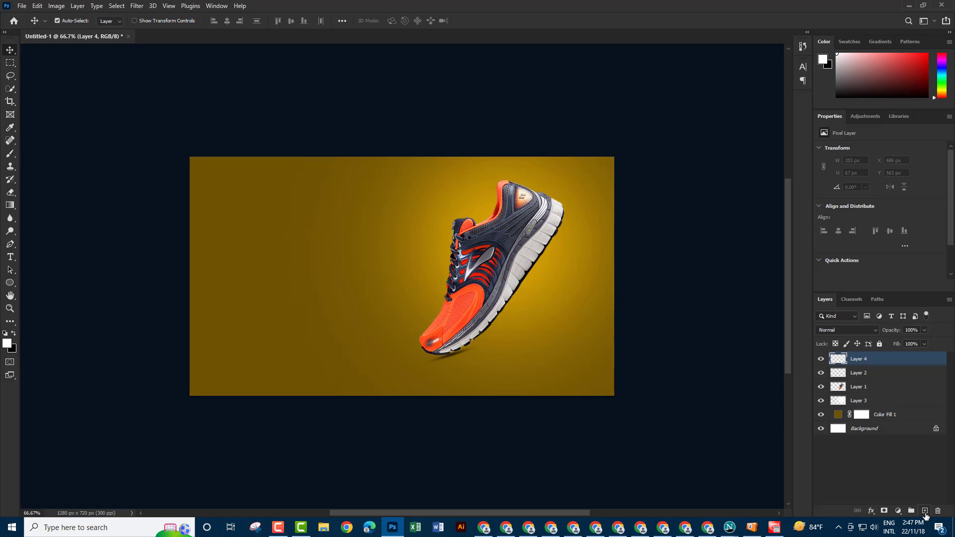
{"action": "left_click", "coordinate": [15, 333]}
{"action": "left_click", "coordinate": [11, 257]}
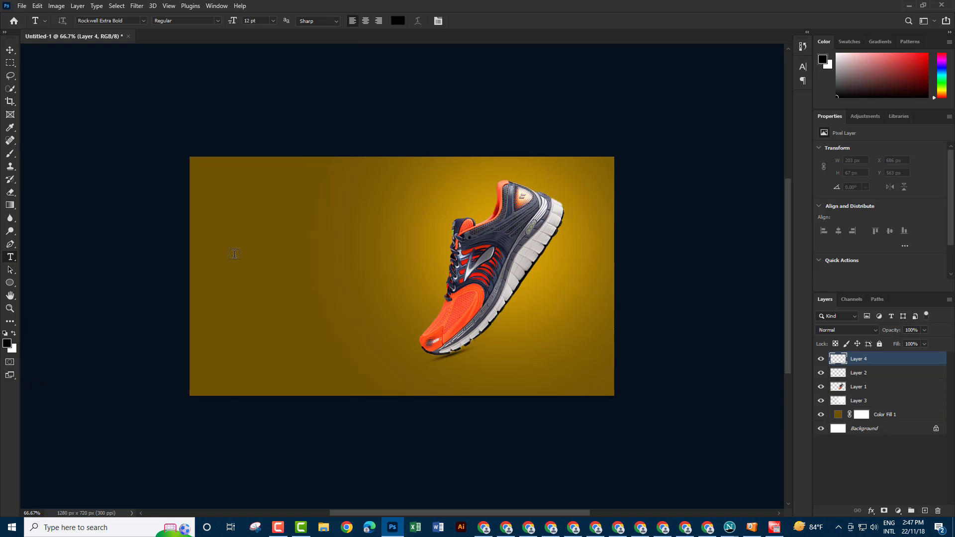
{"action": "left_click", "coordinate": [234, 218]}
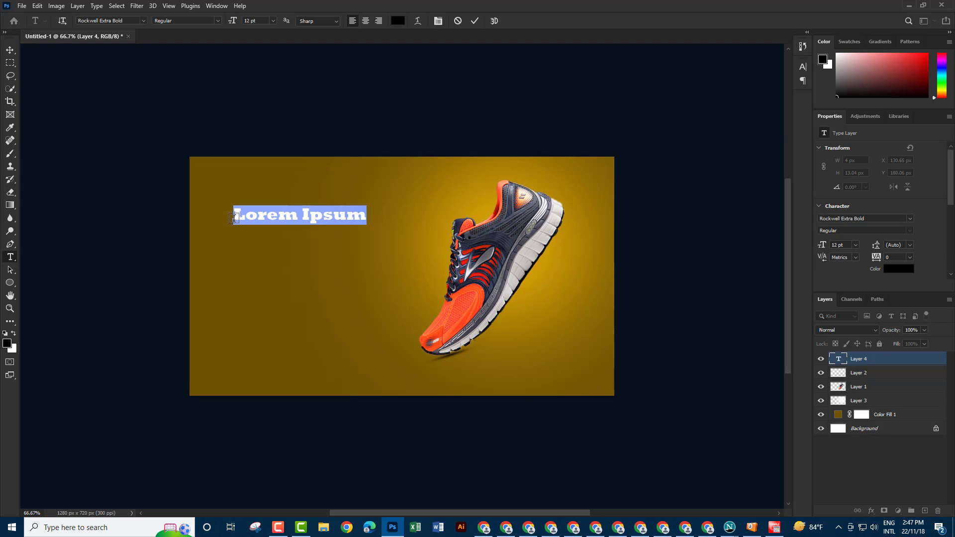
{"action": "type", "text": "ME"}
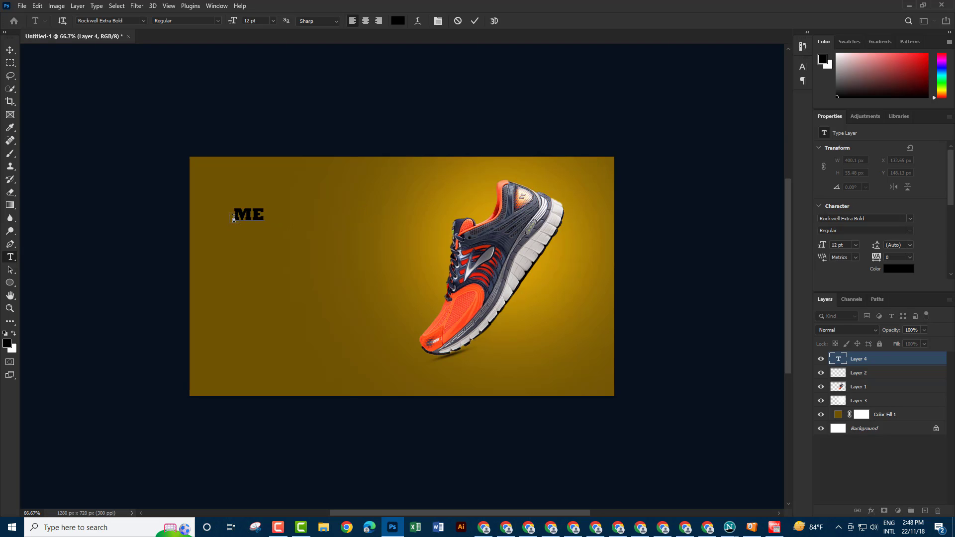
{"action": "type", "text": "NS"}
{"action": "left_click", "coordinate": [10, 50]}
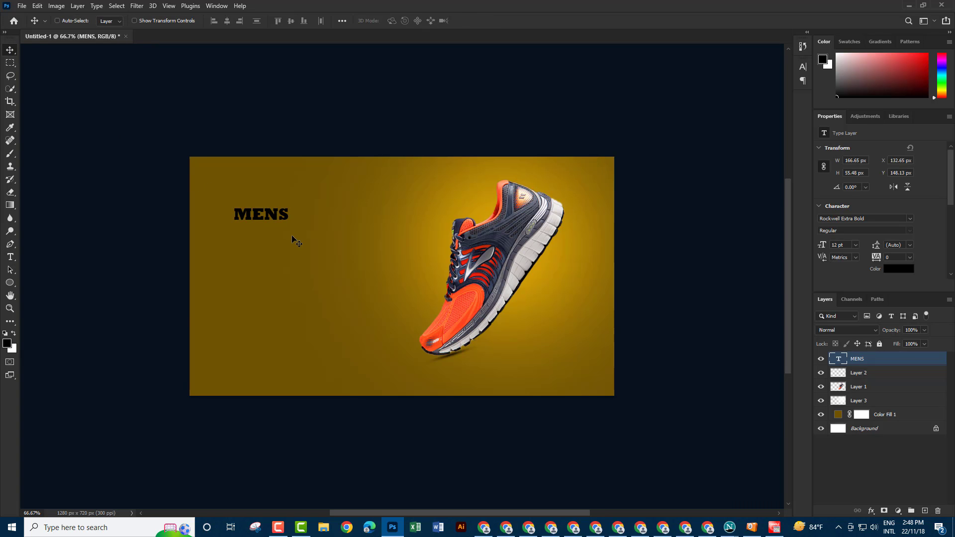
Enlarge the MENS text and position it in the top-left corner.
{"action": "key", "text": "ctrl+t"}
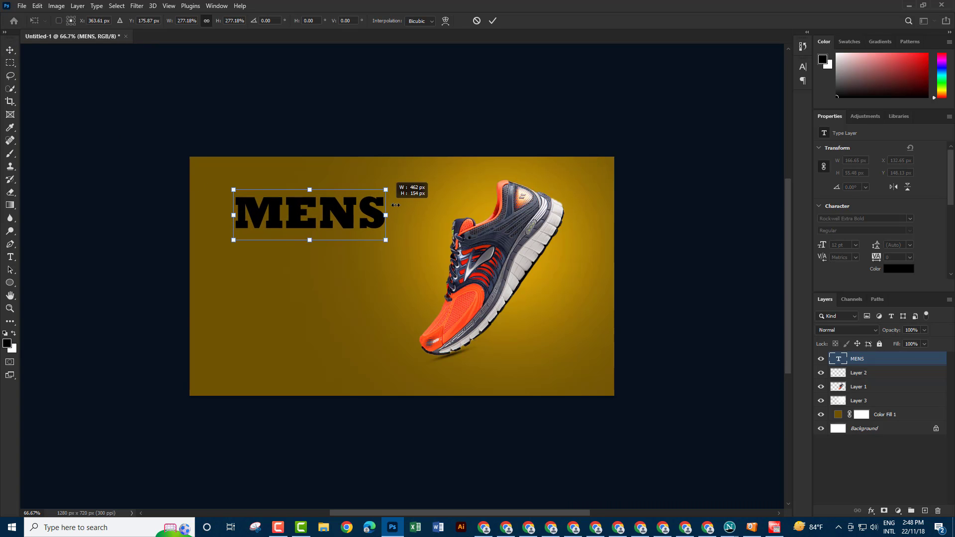
{"action": "mouse_move", "coordinate": [288, 215]}
{"action": "left_mouse_down"}
{"action": "mouse_move", "coordinate": [399, 217]}
{"action": "mouse_move", "coordinate": [334, 215]}
{"action": "left_mouse_up"}
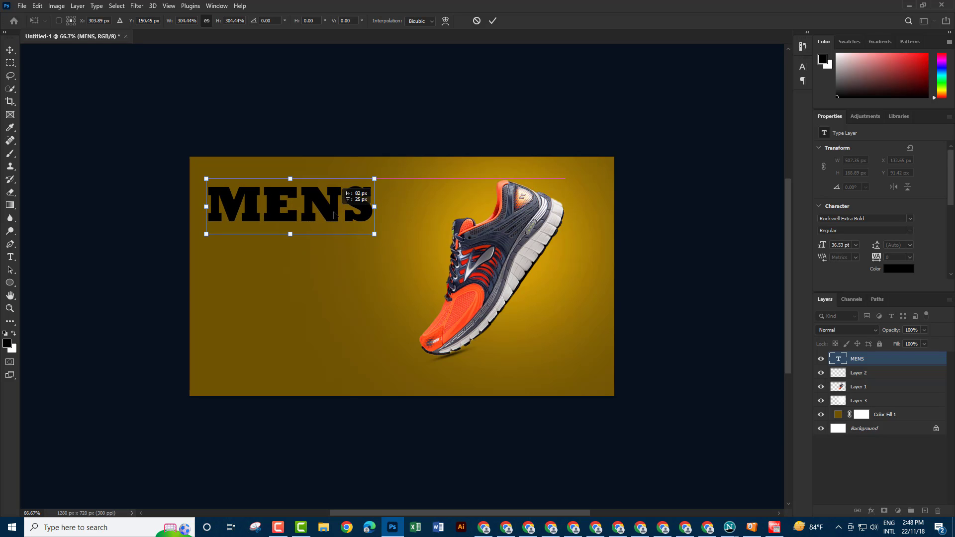
{"action": "left_click_drag", "start_coordinate": [290, 179], "coordinate": [291, 182]}
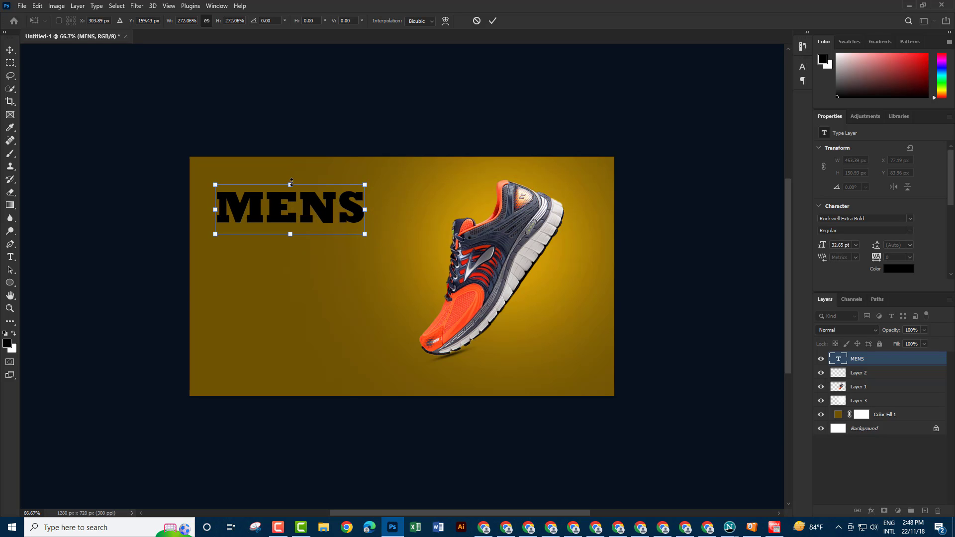
{"action": "key", "text": "Return"}
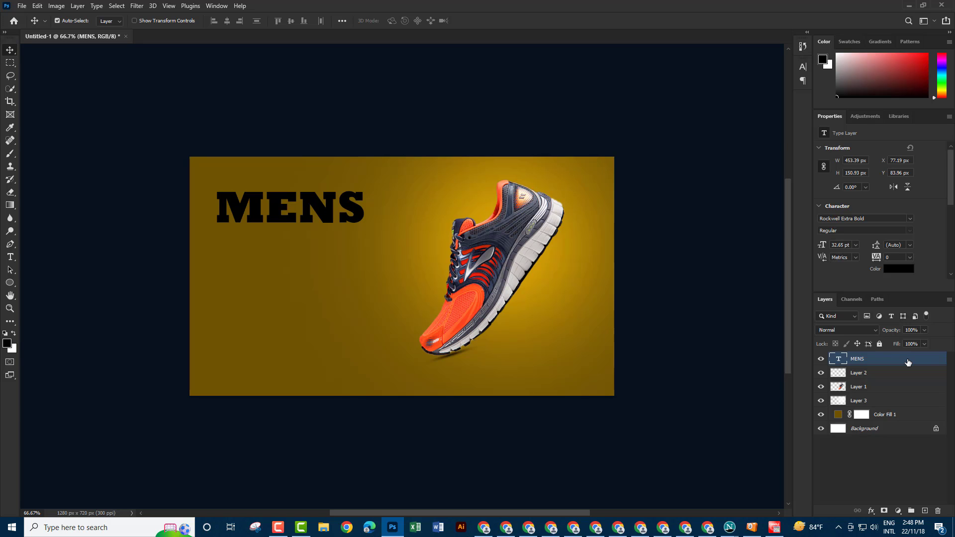
{"action": "double_click", "coordinate": [908, 362]}
Give the MENS layer a 2 px yellow Stroke layer style.
{"action": "left_click", "coordinate": [592, 171]}
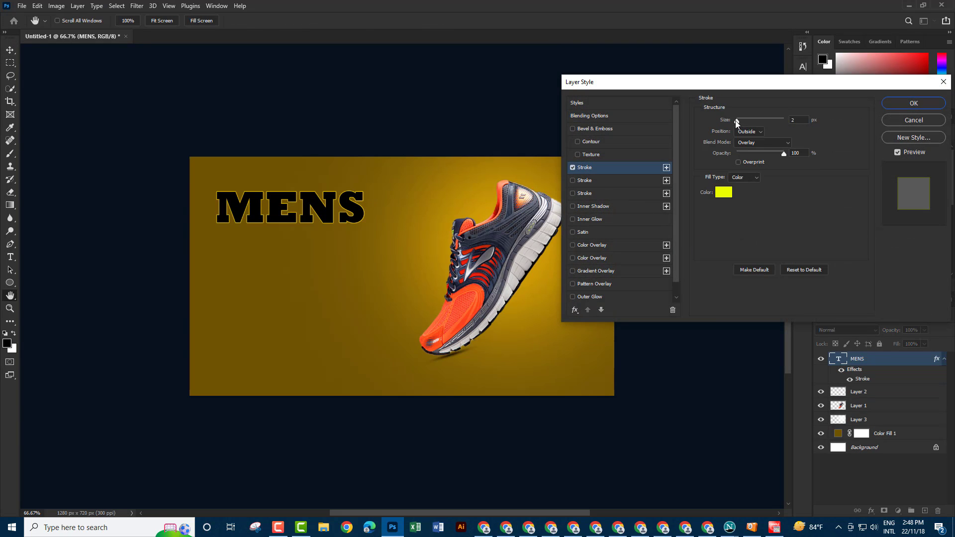
{"action": "left_click_drag", "start_coordinate": [736, 121], "coordinate": [738, 121]}
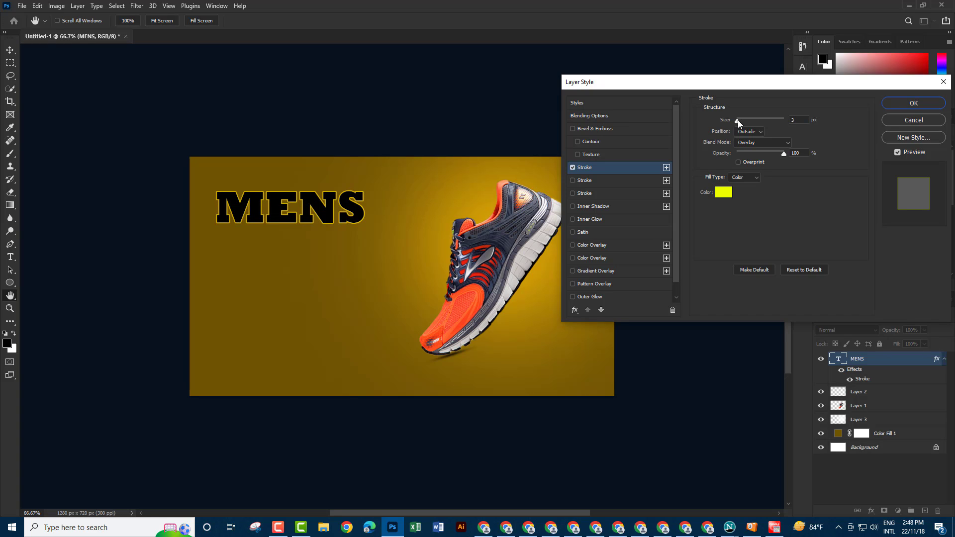
{"action": "left_click", "coordinate": [738, 120]}
{"action": "type", "text": "2"}
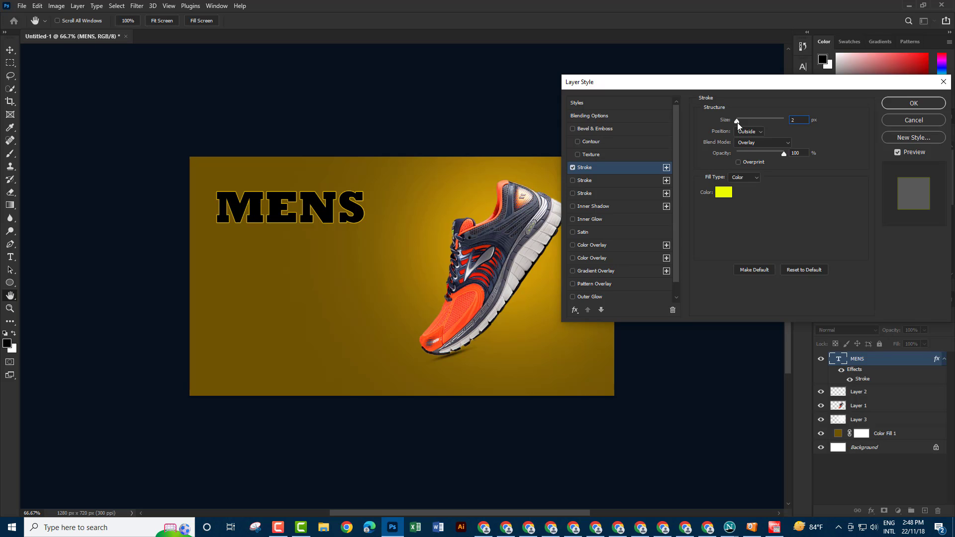
{"action": "key", "text": "ctrl+a"}
{"action": "left_click", "coordinate": [923, 103]}
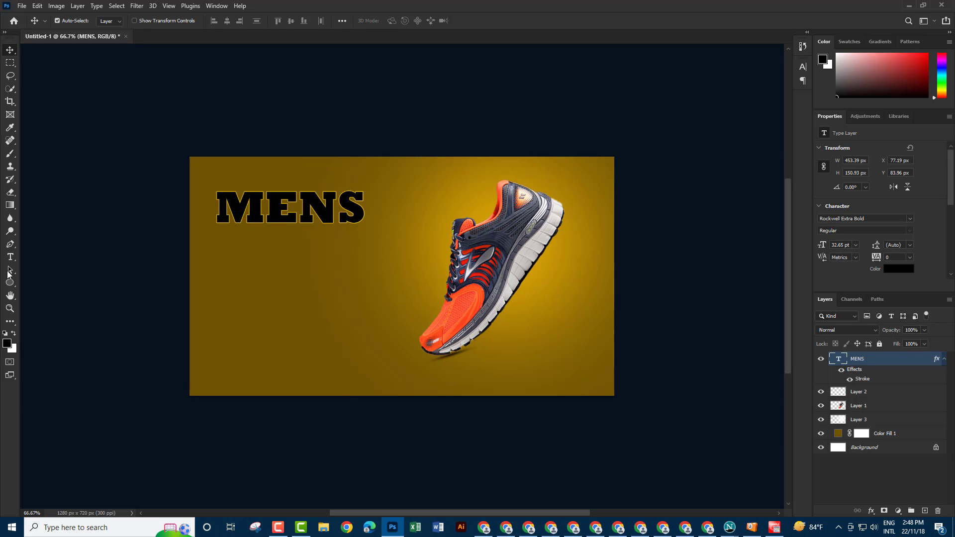
{"action": "left_click", "coordinate": [10, 257]}
Type FOOTWEAR in black beneath the MENS headline and commit it.
{"action": "left_click", "coordinate": [220, 256]}
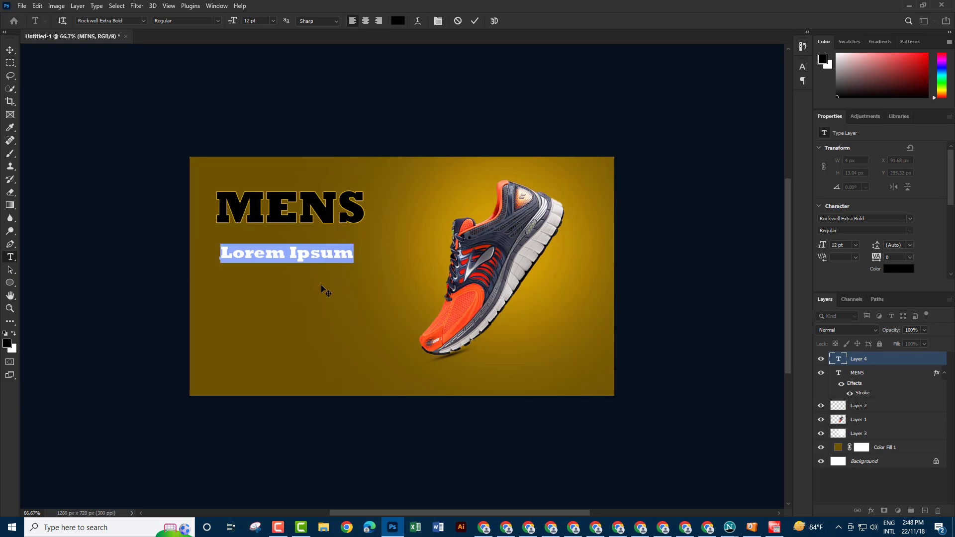
{"action": "type", "text": "FOO"}
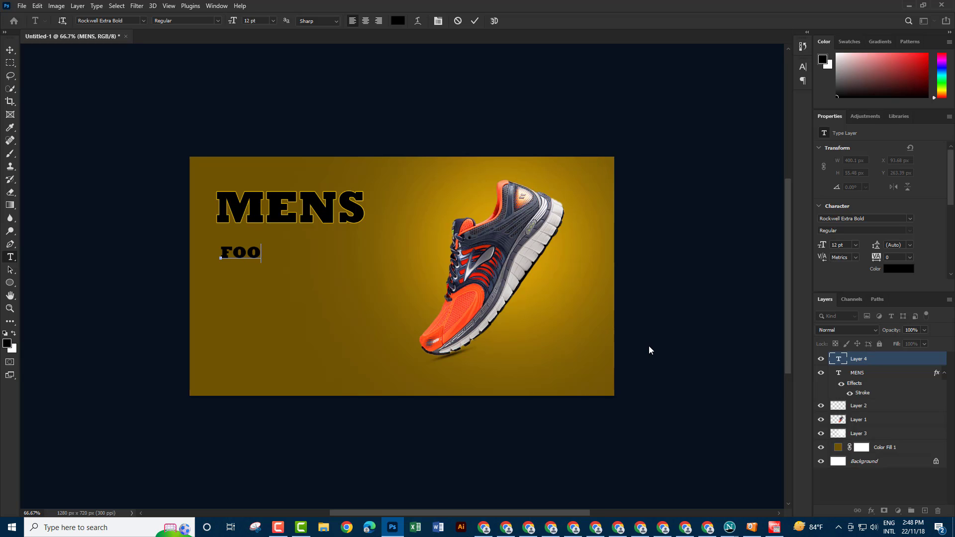
{"action": "type", "text": "TW"}
{"action": "type", "text": "EAR"}
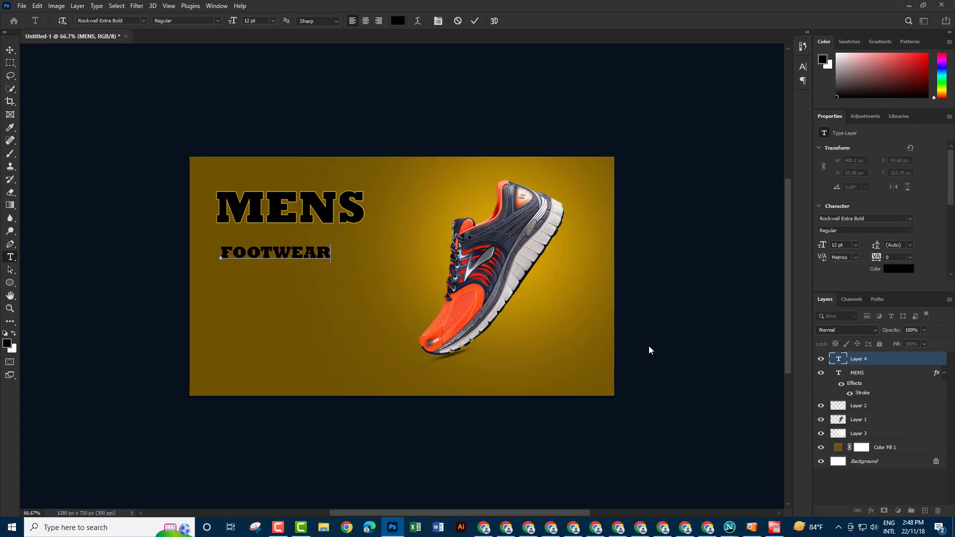
{"action": "left_click", "coordinate": [875, 359]}
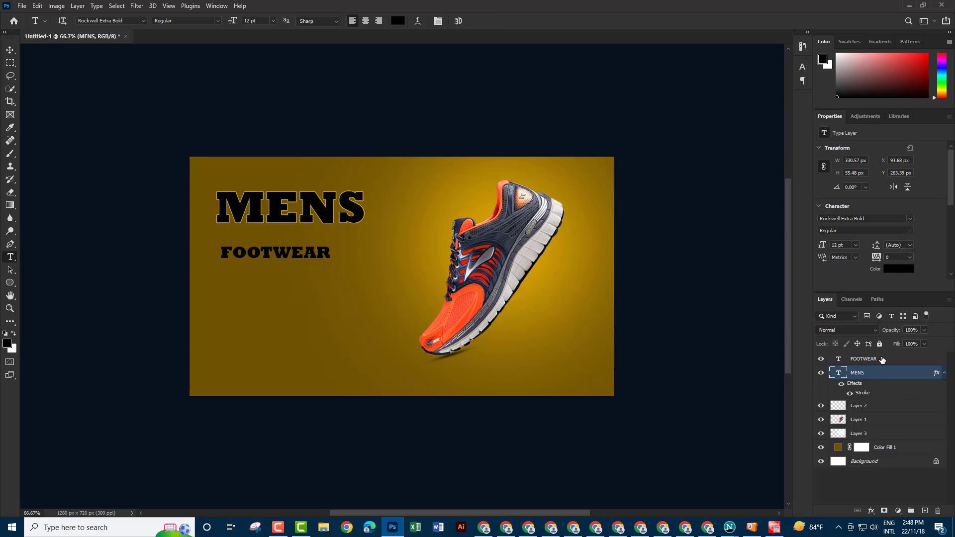
Add two Stroke effects to FOOTWEAR, with the yellow 3 px stroke set to Outside.
{"action": "double_click", "coordinate": [882, 359]}
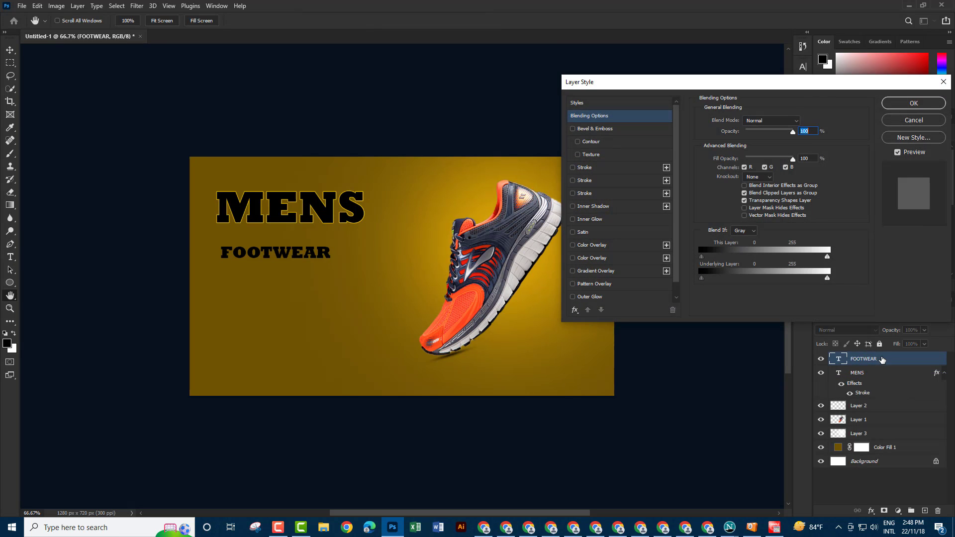
{"action": "left_click", "coordinate": [573, 168]}
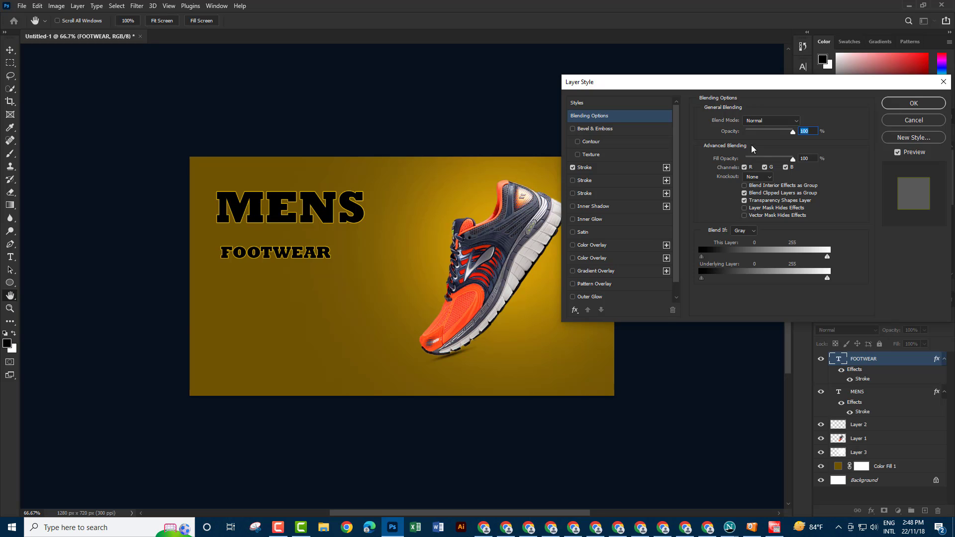
{"action": "left_click", "coordinate": [642, 180]}
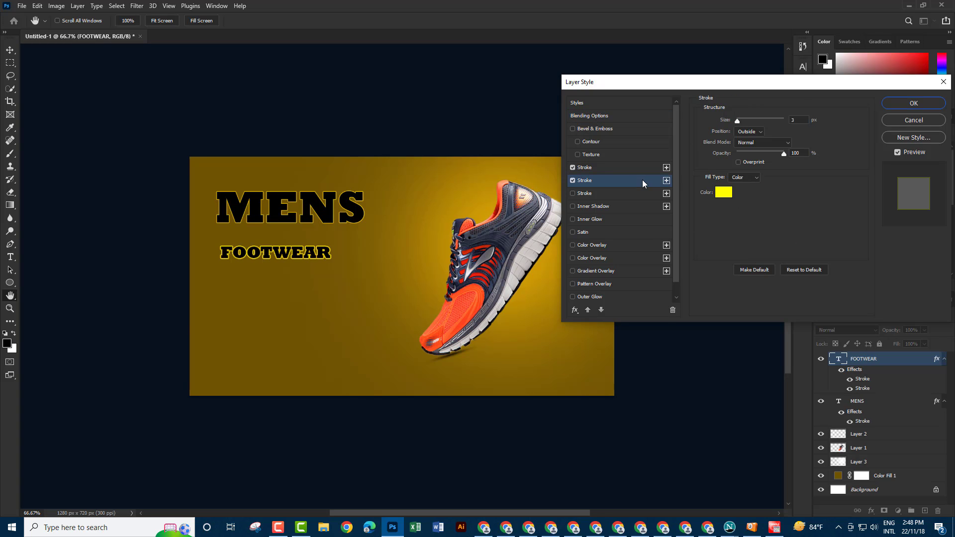
{"action": "left_click", "coordinate": [765, 132]}
{"action": "left_click", "coordinate": [754, 147]}
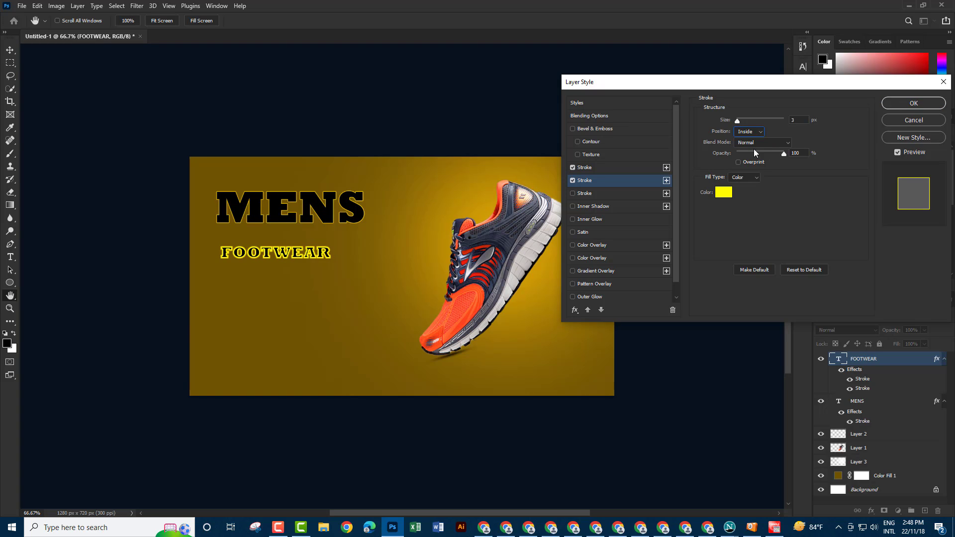
{"action": "left_click", "coordinate": [748, 131]}
{"action": "left_click", "coordinate": [745, 153]}
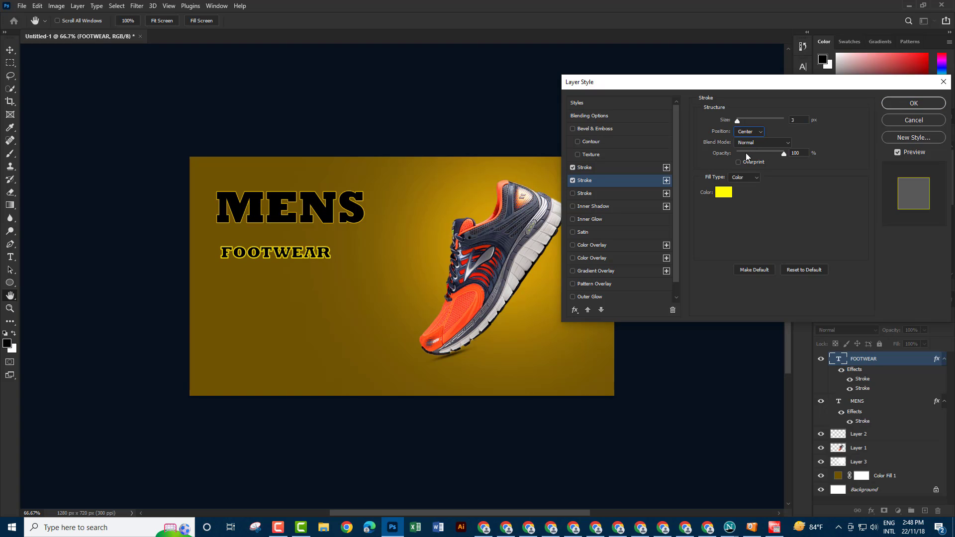
{"action": "left_click", "coordinate": [749, 131]}
{"action": "left_click", "coordinate": [744, 140]}
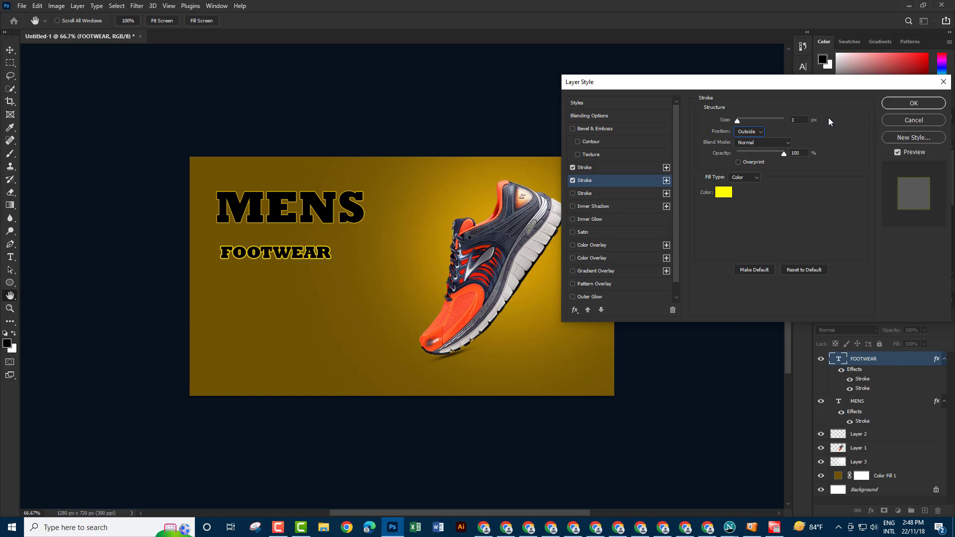
{"action": "left_click", "coordinate": [900, 103]}
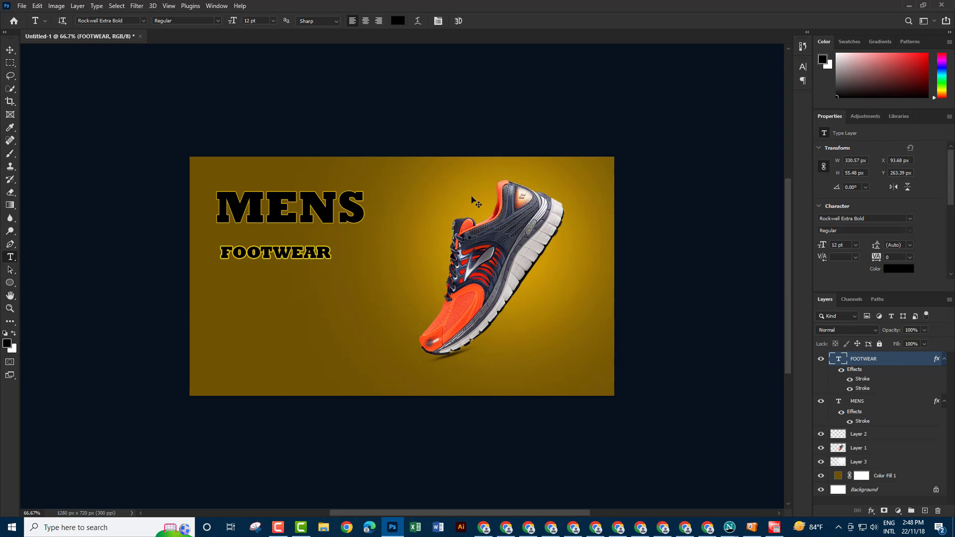
Scale FOOTWEAR up to span the headline width and shift MENS right to centre it above.
{"action": "key", "text": "ctrl+t"}
{"action": "mouse_move", "coordinate": [333, 252]}
{"action": "left_mouse_down"}
{"action": "mouse_move", "coordinate": [419, 252]}
{"action": "mouse_move", "coordinate": [368, 254]}
{"action": "left_mouse_up"}
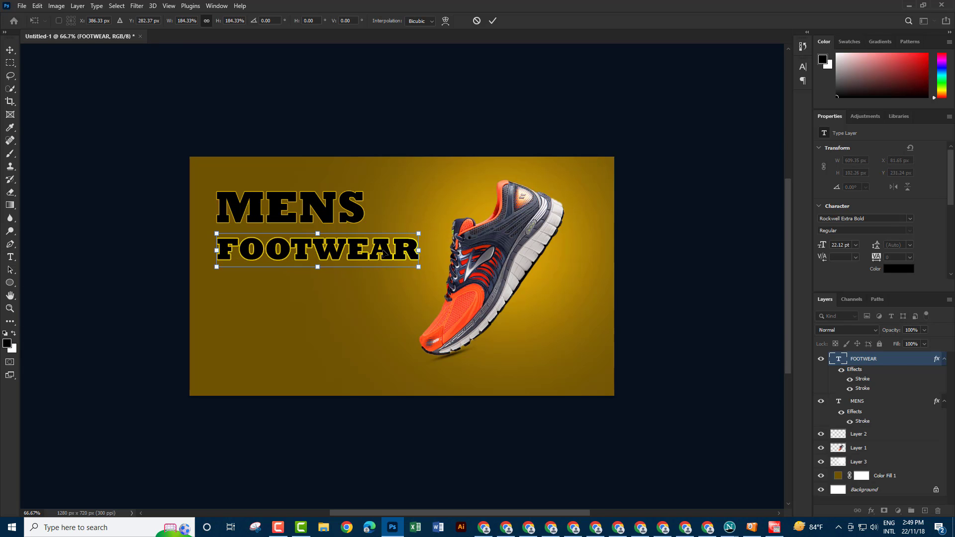
{"action": "left_click", "coordinate": [10, 50]}
{"action": "left_click_drag", "start_coordinate": [282, 208], "coordinate": [305, 215]}
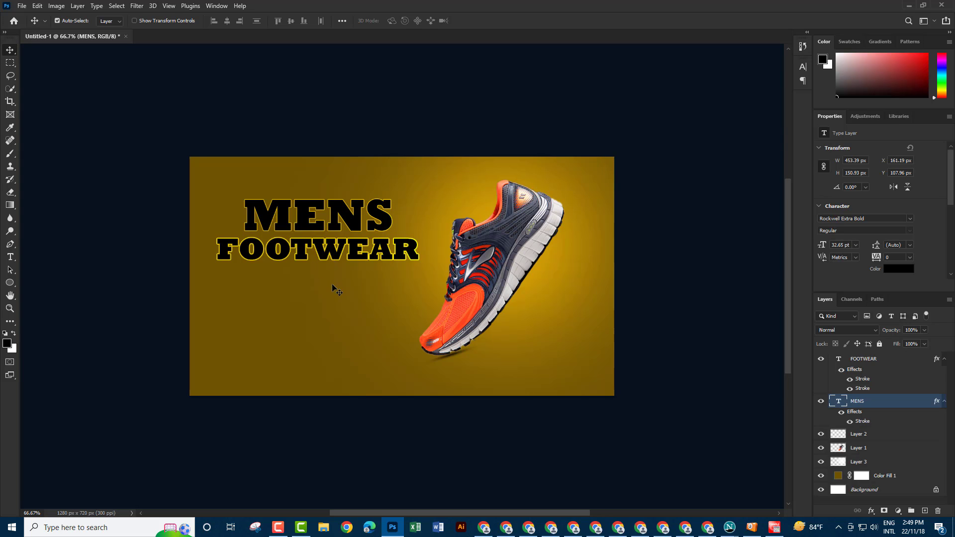
Type the word SHOES on a new text line below FOOTWEAR.
{"action": "left_click", "coordinate": [10, 257]}
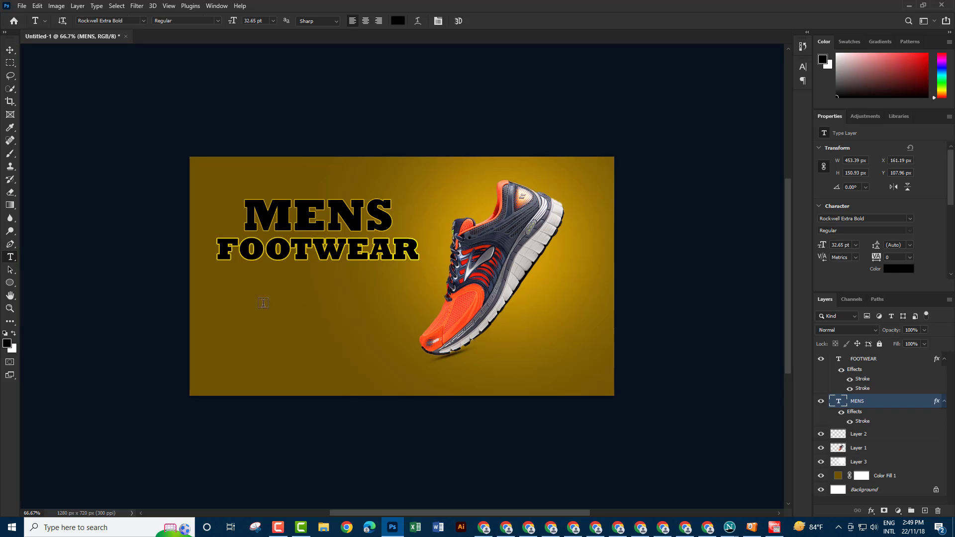
{"action": "left_click", "coordinate": [242, 282]}
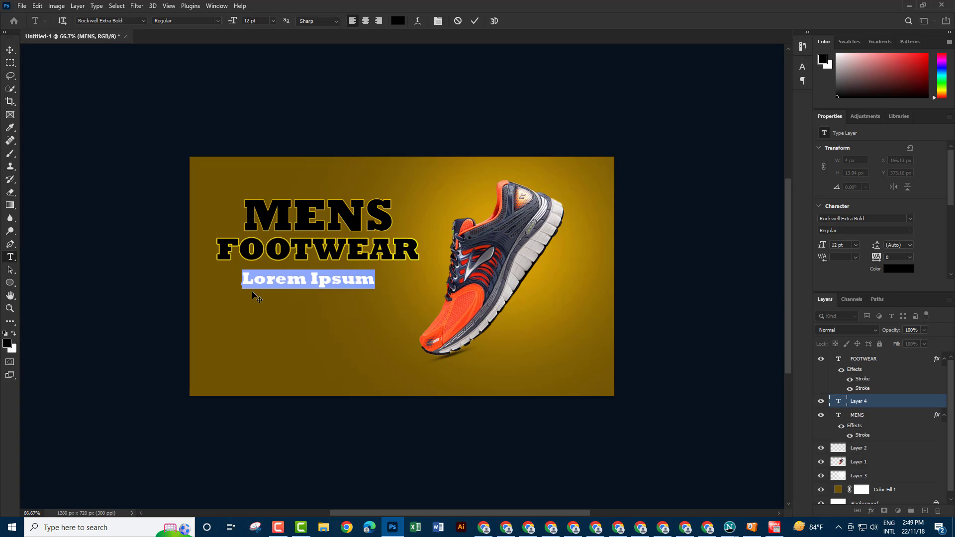
{"action": "type", "text": "SH"}
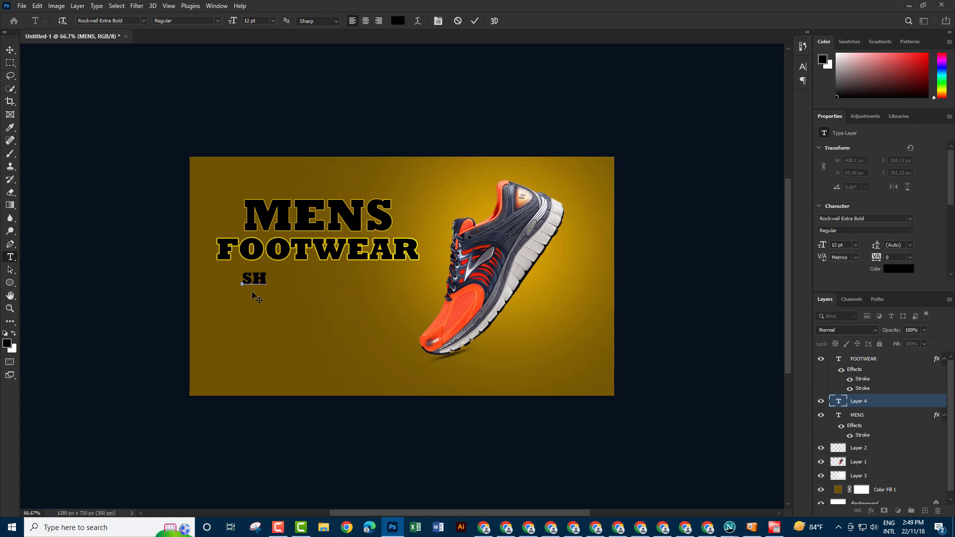
{"action": "type", "text": "OES"}
{"action": "key", "text": "ctrl+a"}
{"action": "key", "text": "ctrl+t"}
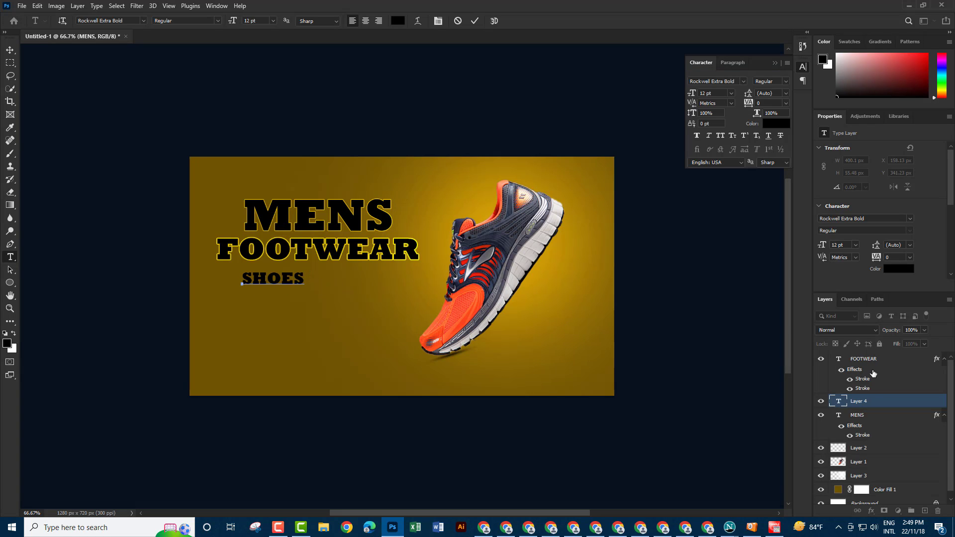
{"action": "left_click", "coordinate": [872, 398]}
Scale SHOES up about threefold, widen it to FOOTWEAR's width and place it just beneath.
{"action": "key", "text": "ctrl+t"}
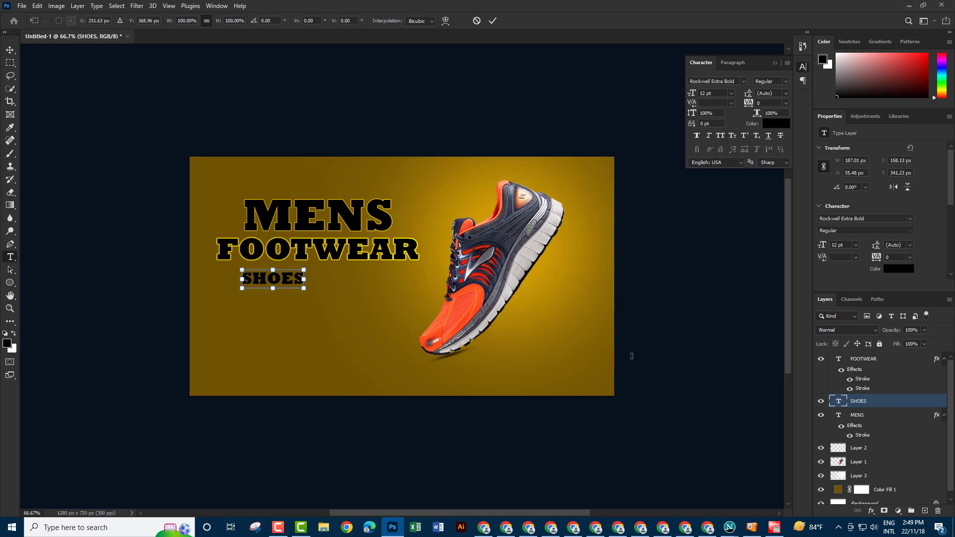
{"action": "left_click_drag", "start_coordinate": [377, 280], "coordinate": [455, 299]}
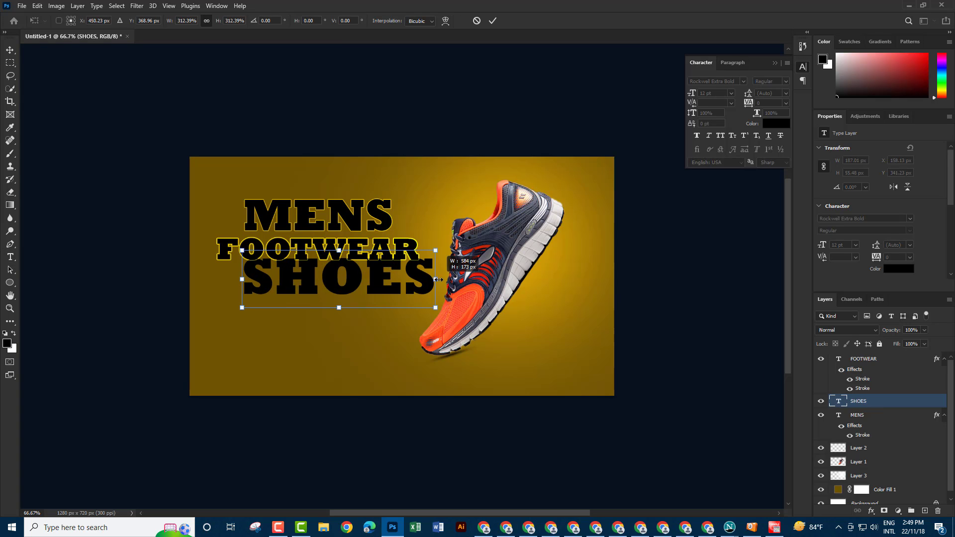
{"action": "left_click_drag", "start_coordinate": [366, 303], "coordinate": [348, 295]}
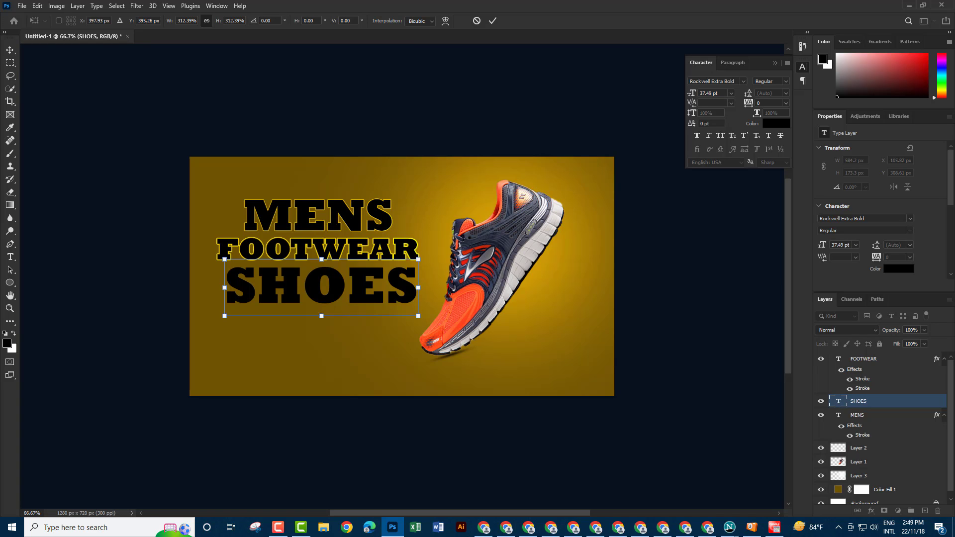
{"action": "left_click_drag", "start_coordinate": [224, 291], "coordinate": [217, 291]}
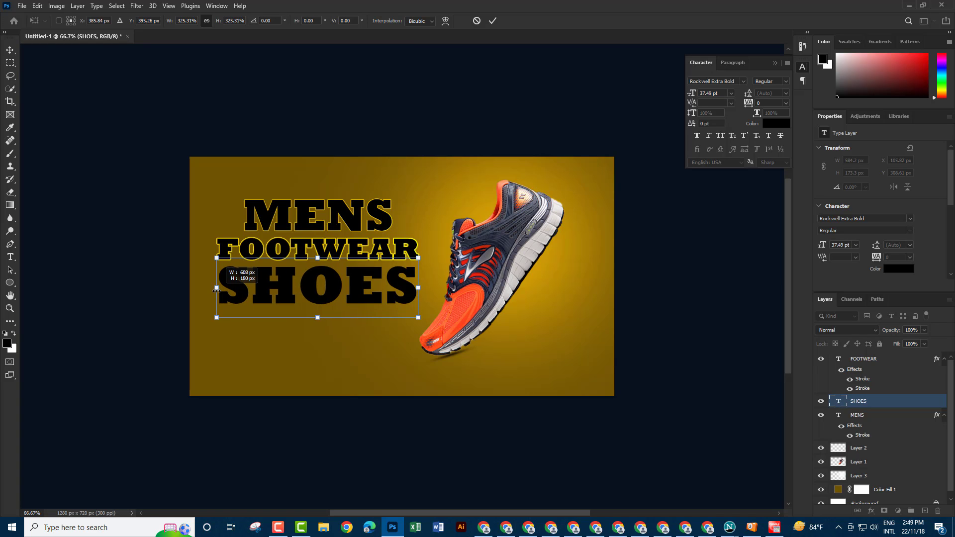
{"action": "left_click", "coordinate": [9, 51]}
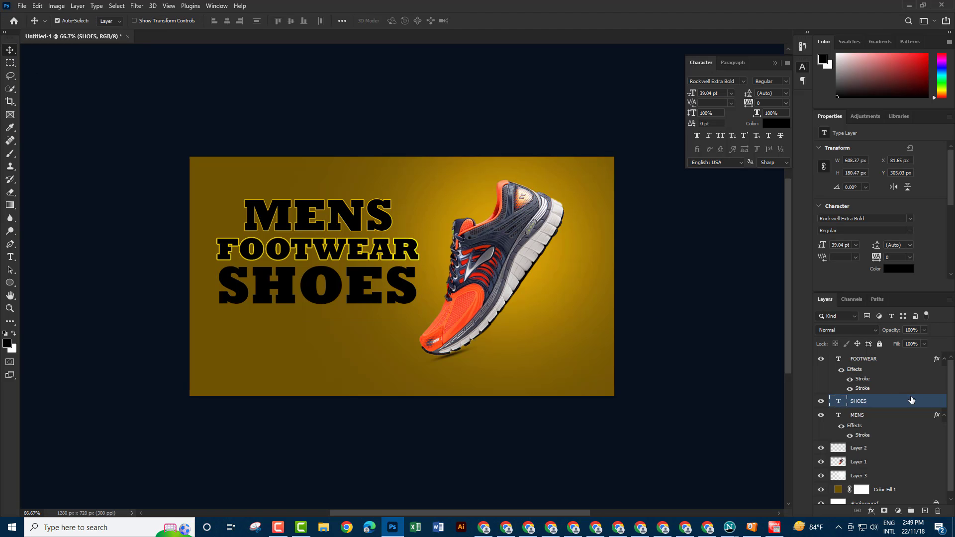
{"action": "left_click", "coordinate": [774, 62]}
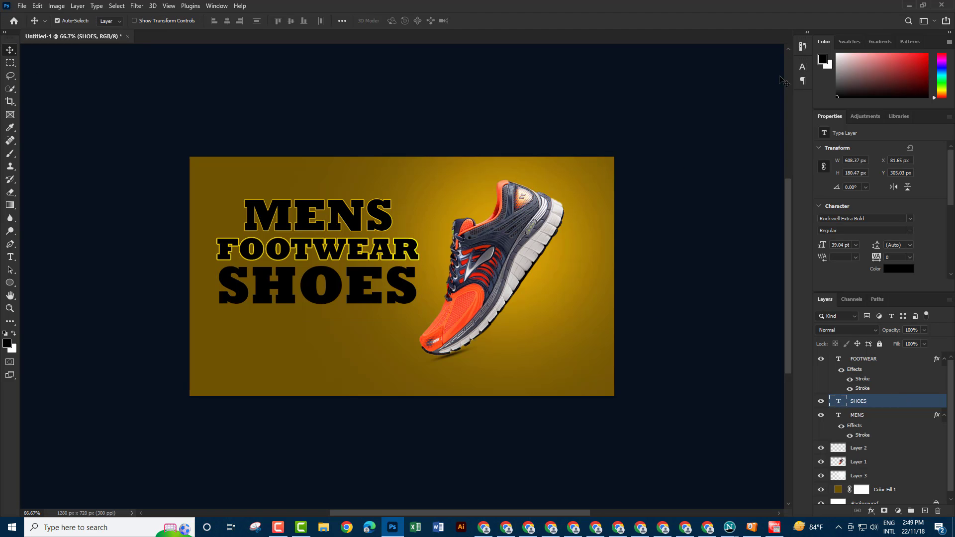
{"action": "double_click", "coordinate": [906, 402]}
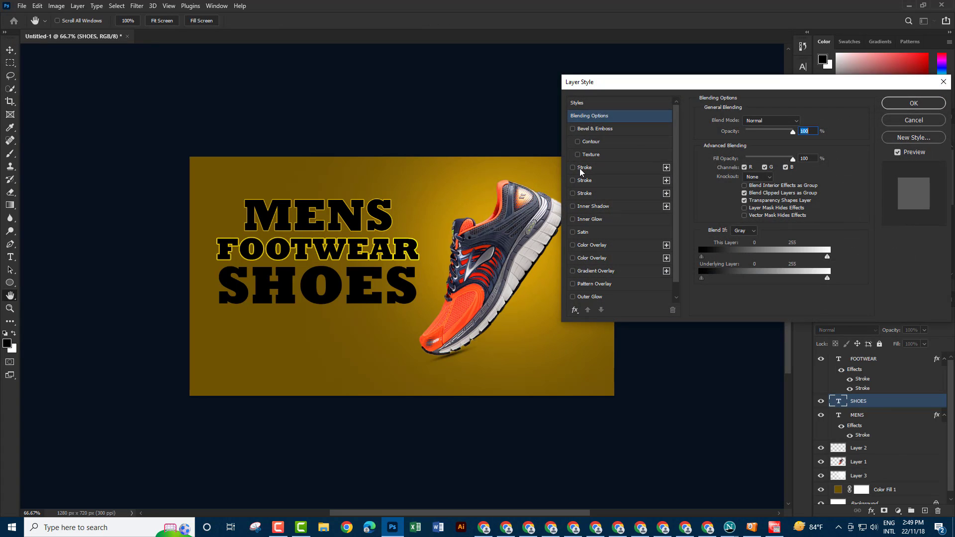
Add a yellow stroke positioned Inside the SHOES letters and apply it.
{"action": "left_click", "coordinate": [583, 167]}
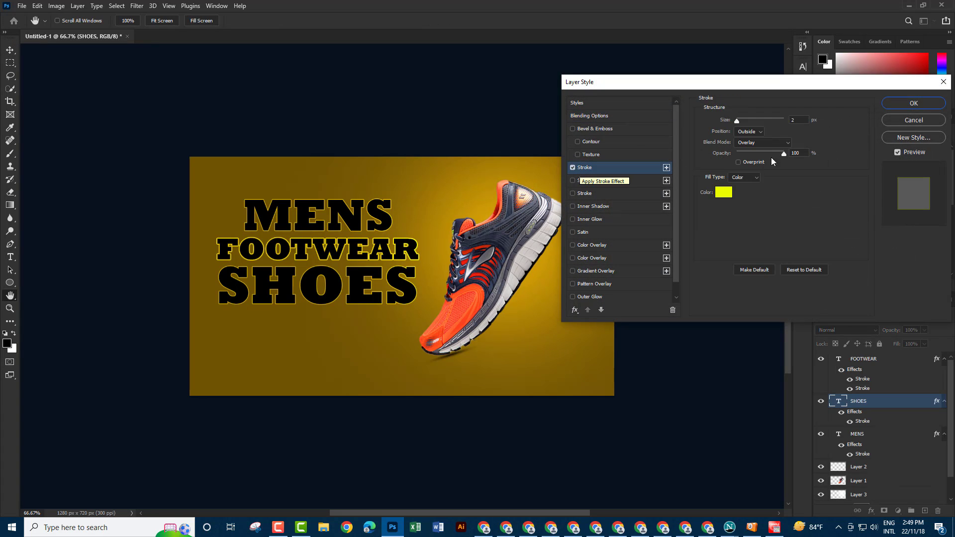
{"action": "left_click", "coordinate": [756, 132]}
{"action": "left_click", "coordinate": [743, 147]}
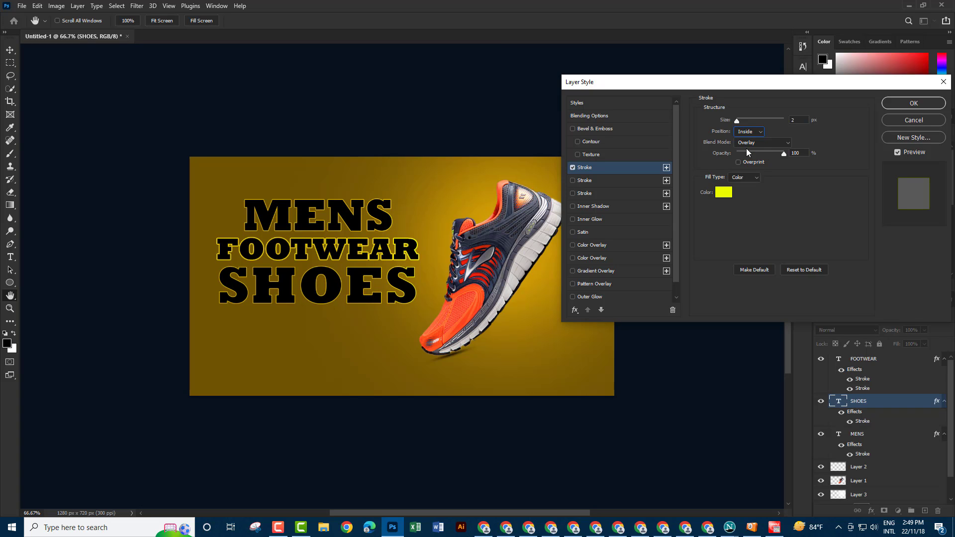
{"action": "left_click", "coordinate": [907, 103]}
Add a second yellow stroke to MENS, positioned outside the letters.
{"action": "left_click", "coordinate": [318, 212]}
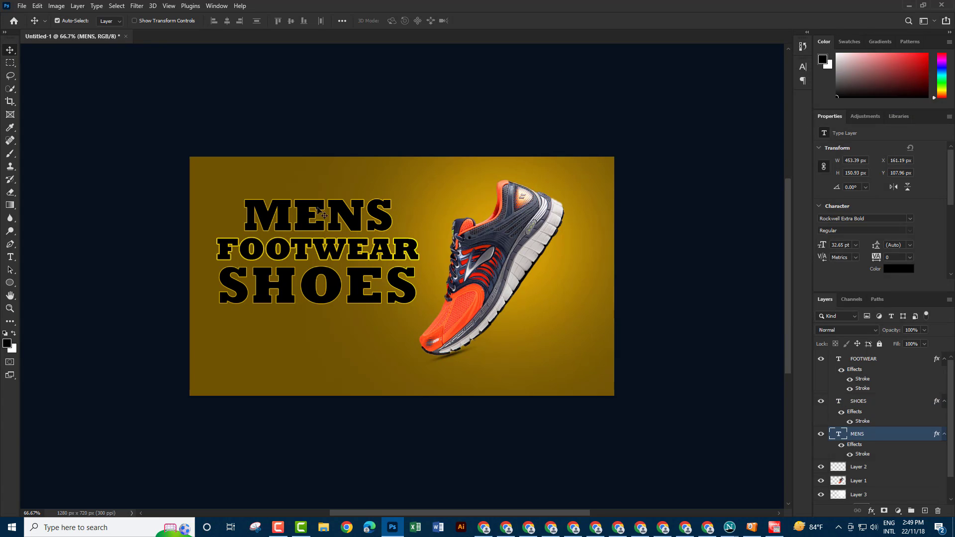
{"action": "double_click", "coordinate": [877, 438]}
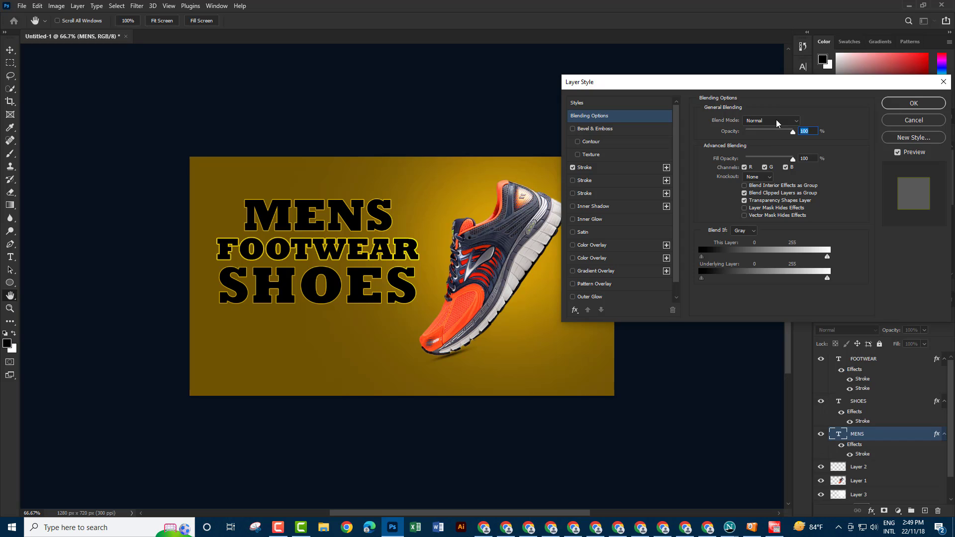
{"action": "left_click", "coordinate": [612, 182]}
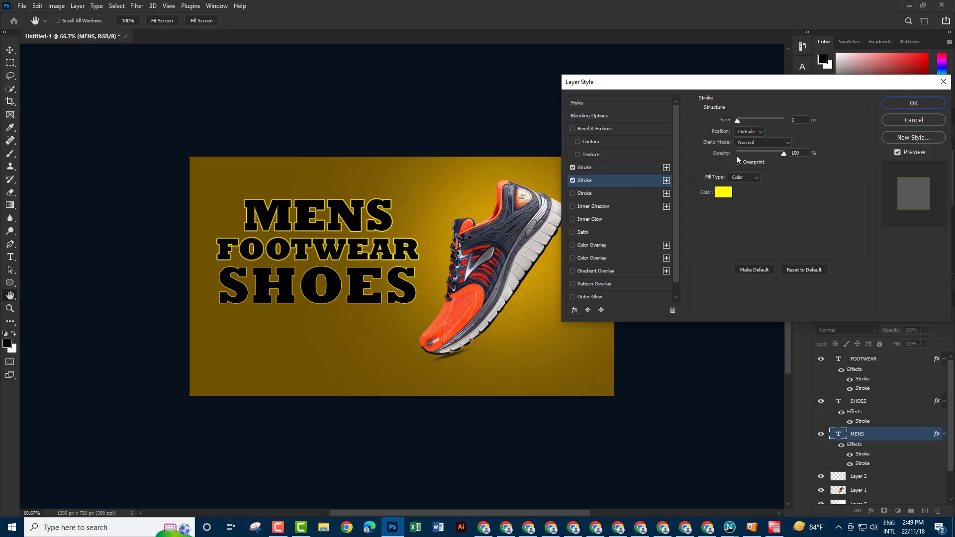
{"action": "left_click", "coordinate": [761, 132]}
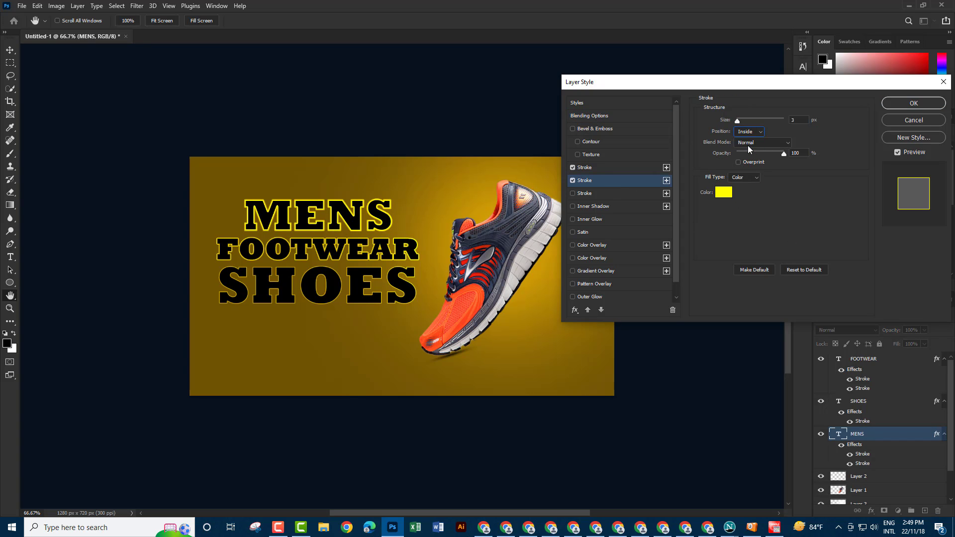
{"action": "left_click", "coordinate": [747, 143]}
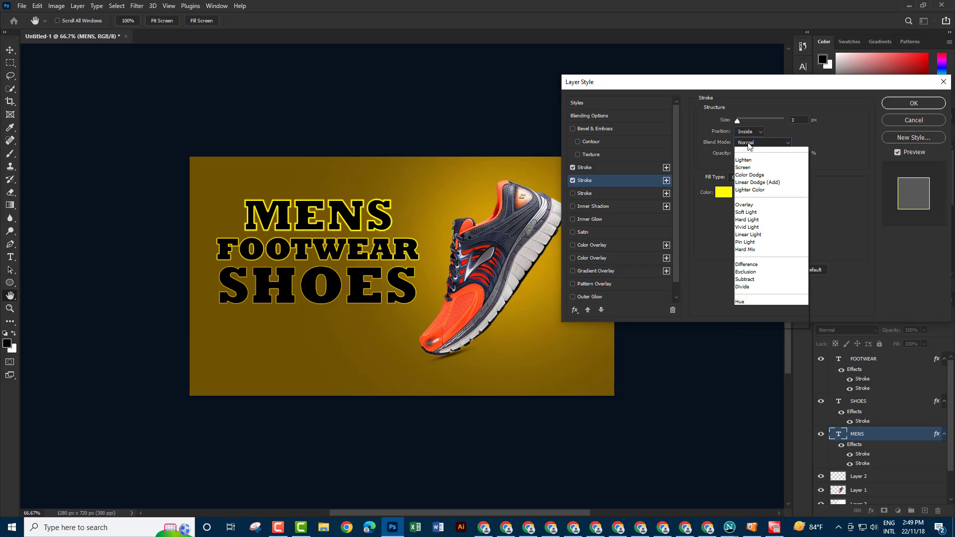
{"action": "left_click", "coordinate": [763, 133]}
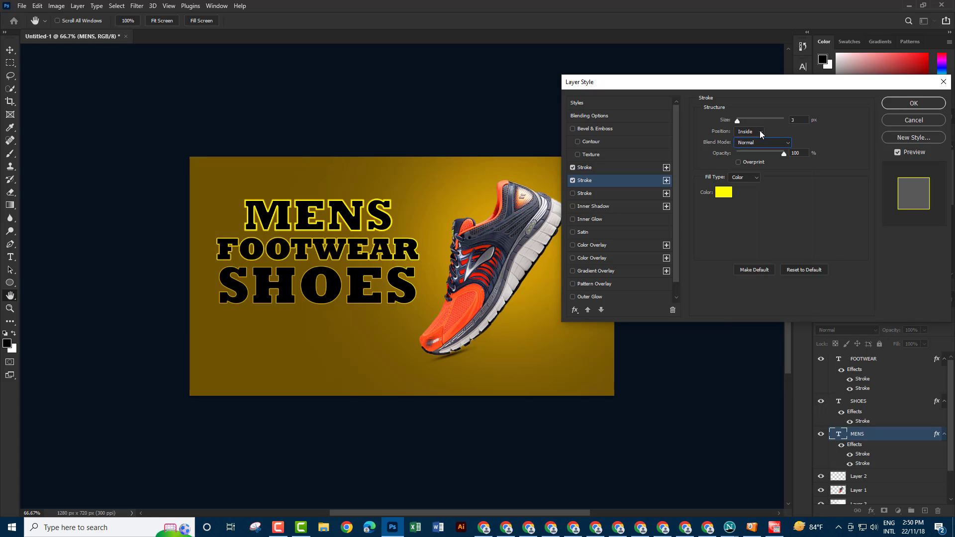
{"action": "left_click", "coordinate": [763, 133]}
{"action": "left_click", "coordinate": [746, 141]}
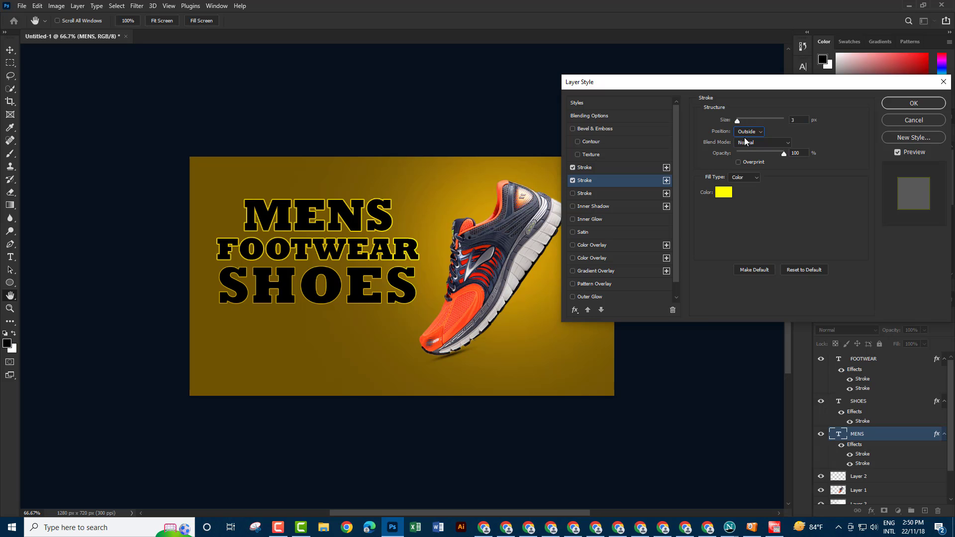
{"action": "left_click", "coordinate": [900, 103]}
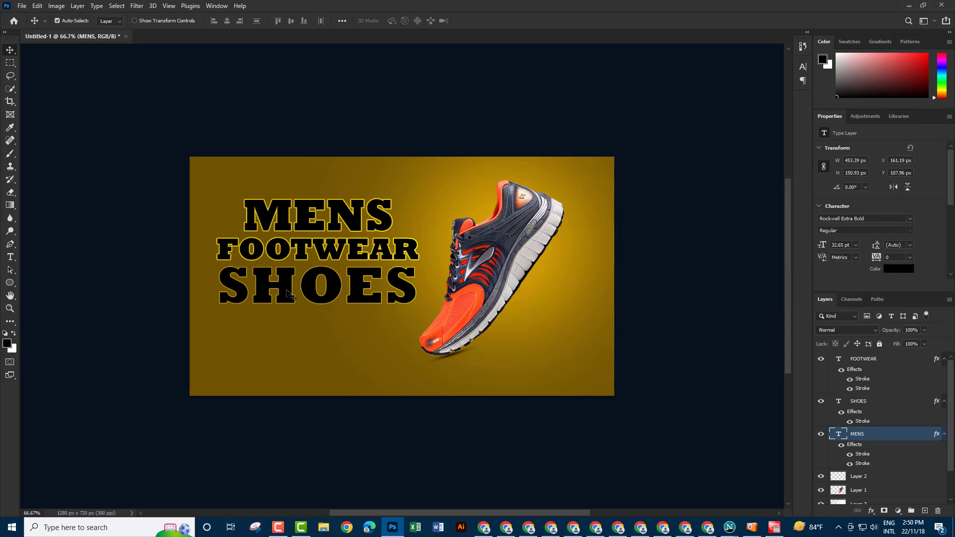
Reopen MENS's layer style to review the first stroke and apply it.
{"action": "double_click", "coordinate": [888, 433]}
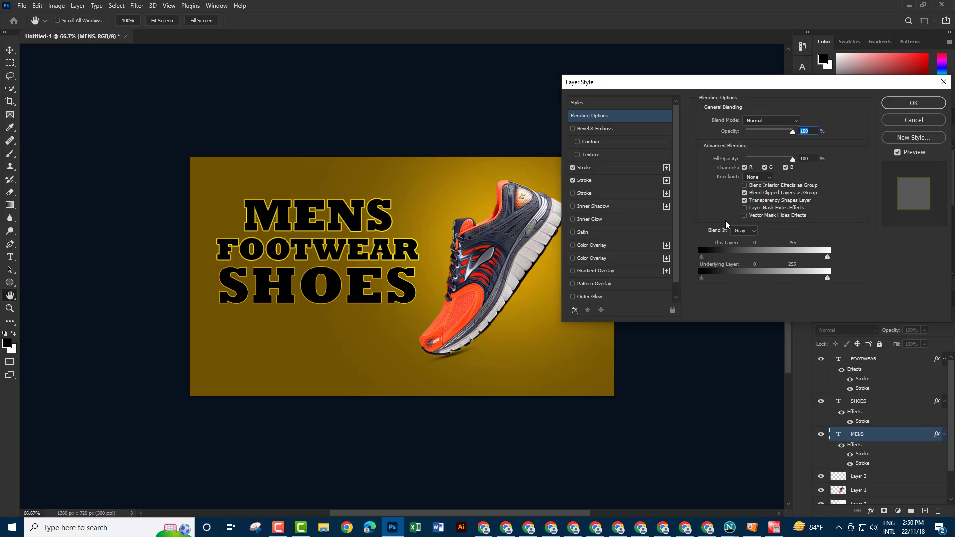
{"action": "left_click", "coordinate": [610, 169]}
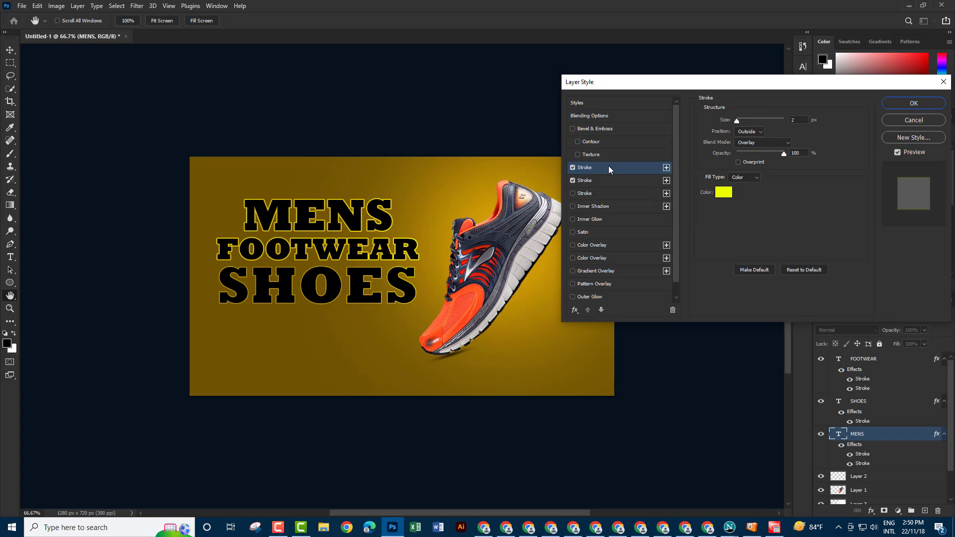
{"action": "left_click", "coordinate": [943, 81]}
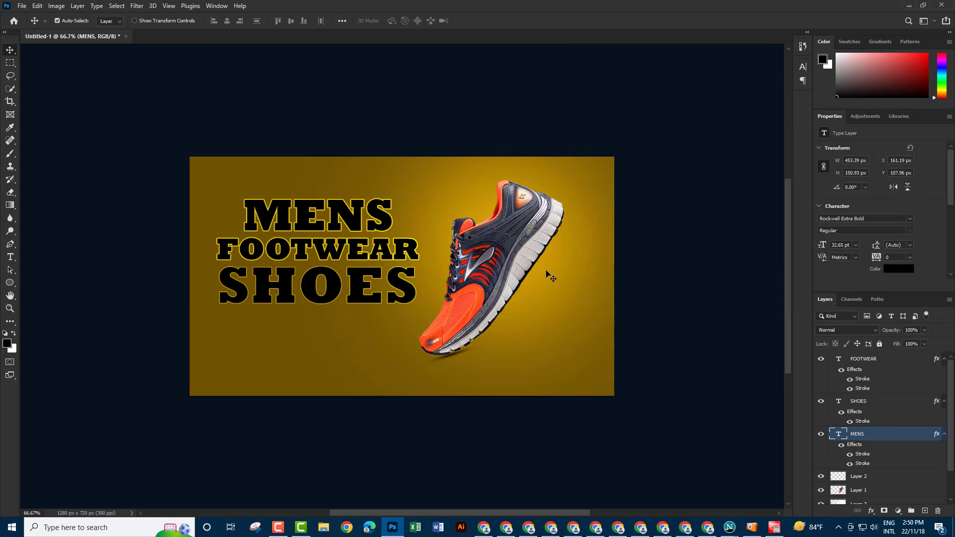
Drop SHOES's extra second stroke and thin its first stroke from 5 to 2 px.
{"action": "left_click", "coordinate": [909, 402]}
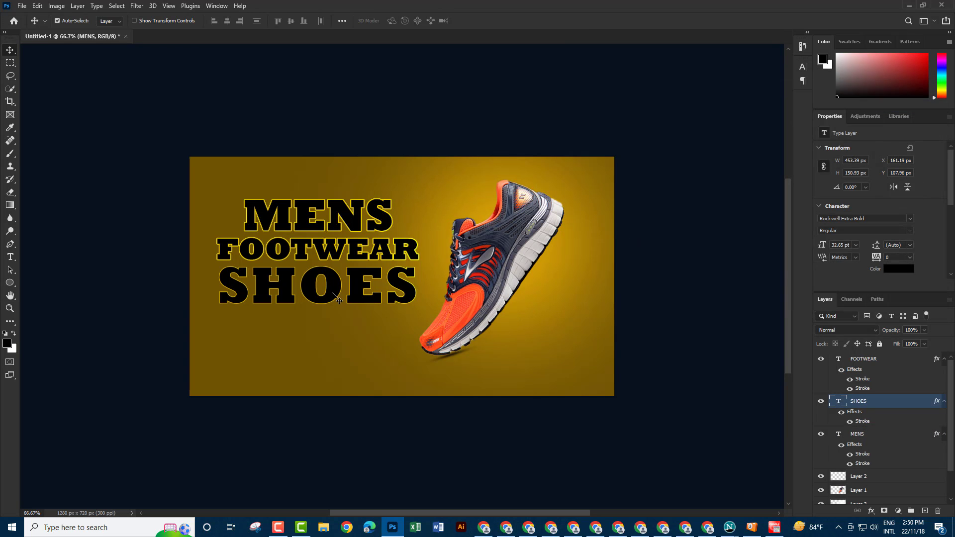
{"action": "double_click", "coordinate": [909, 403]}
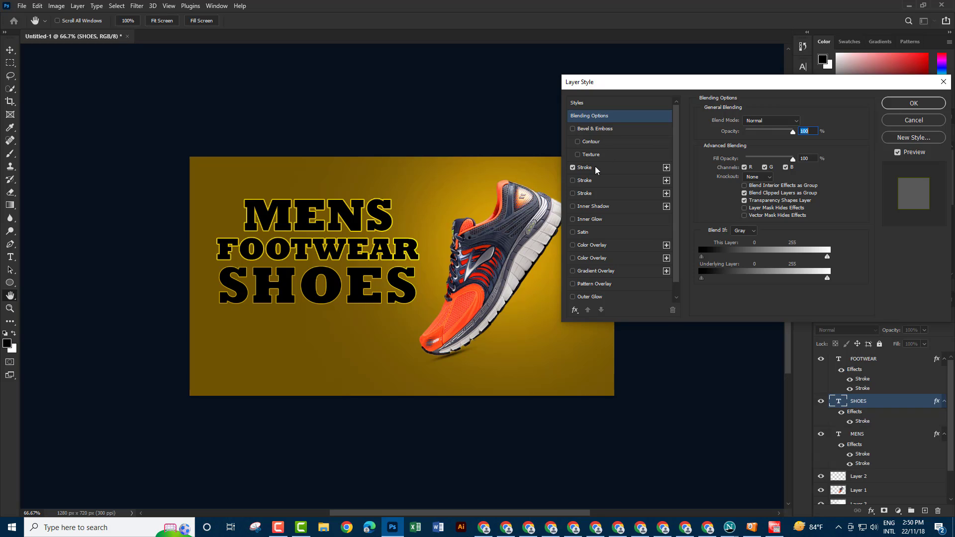
{"action": "left_click", "coordinate": [622, 178]}
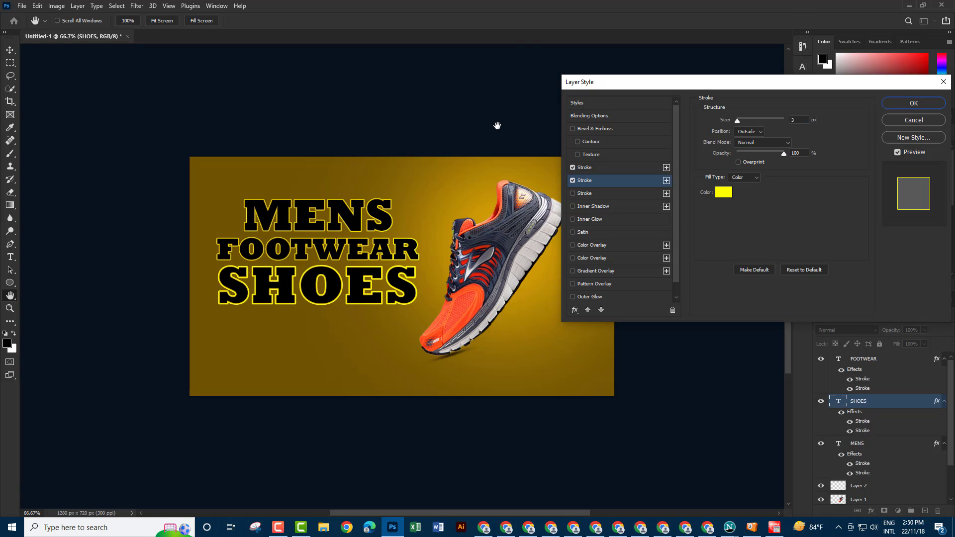
{"action": "left_click", "coordinate": [572, 180]}
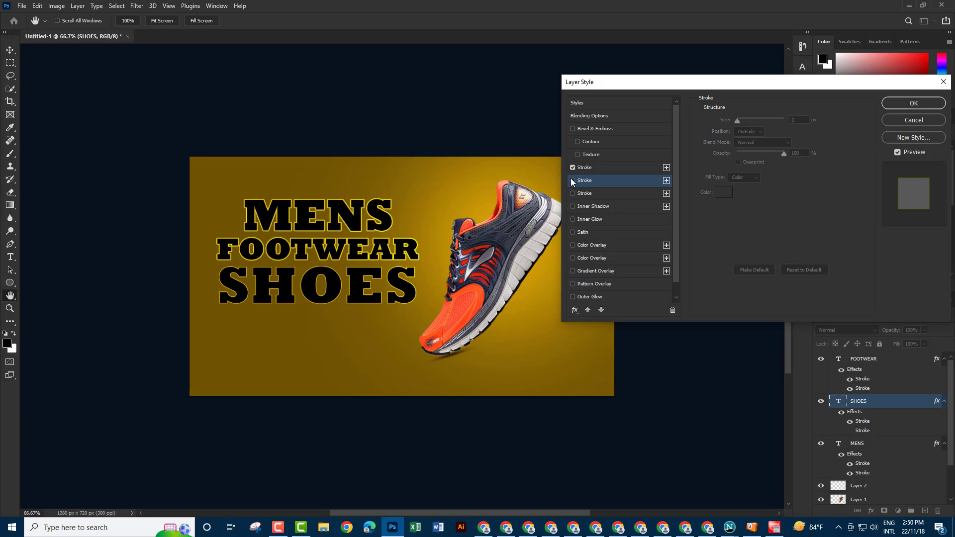
{"action": "left_click", "coordinate": [608, 168]}
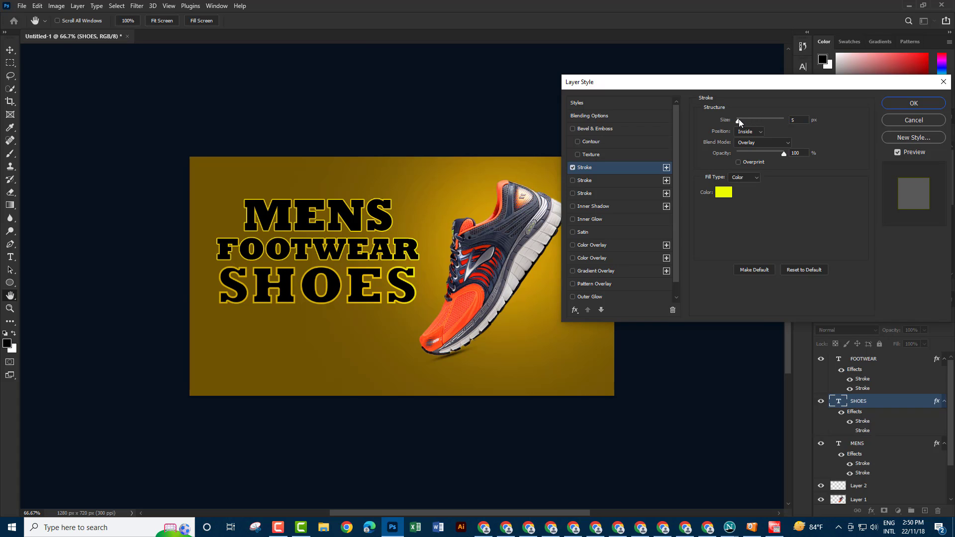
{"action": "left_click_drag", "start_coordinate": [738, 120], "coordinate": [737, 120]}
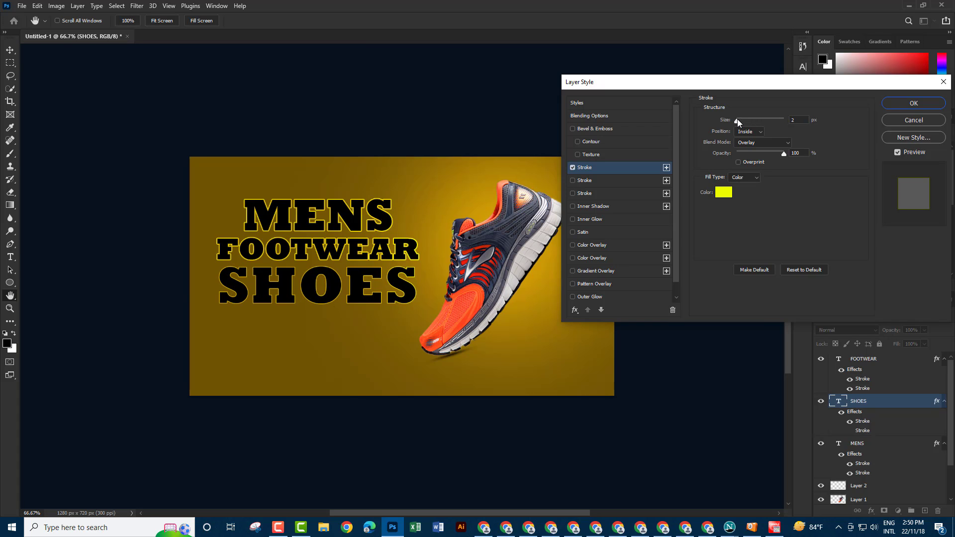
{"action": "left_click", "coordinate": [923, 102]}
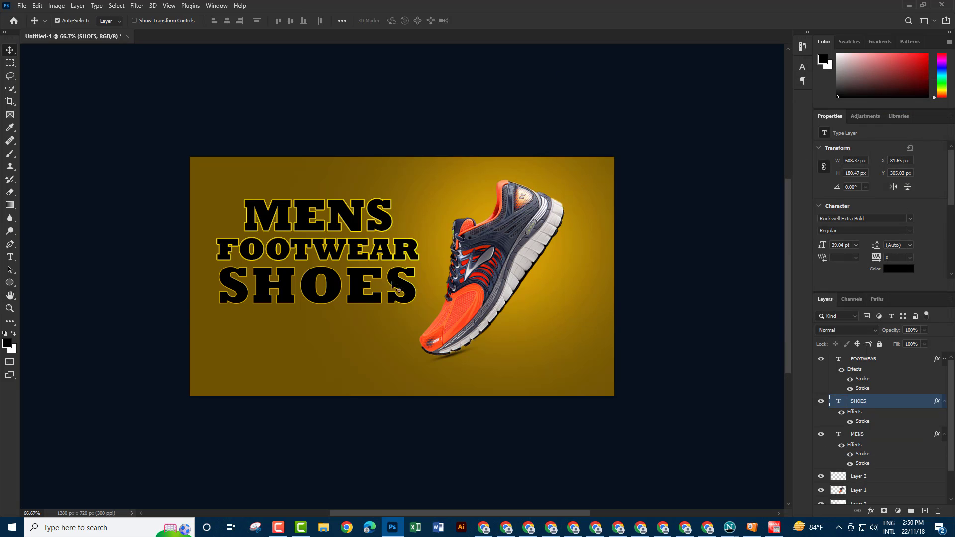
Set FOOTWEAR's second, outer yellow stroke to 5 px and apply it.
{"action": "left_click", "coordinate": [881, 358]}
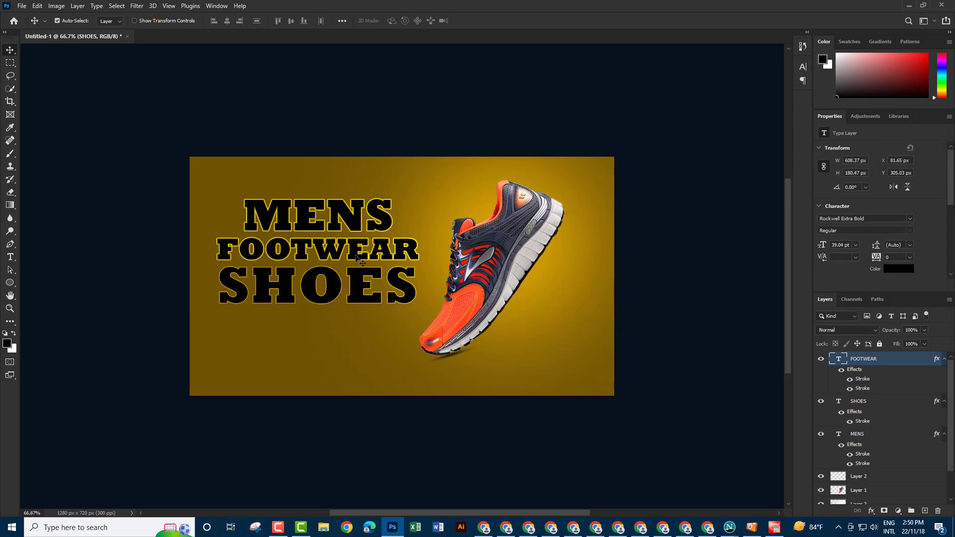
{"action": "double_click", "coordinate": [880, 359]}
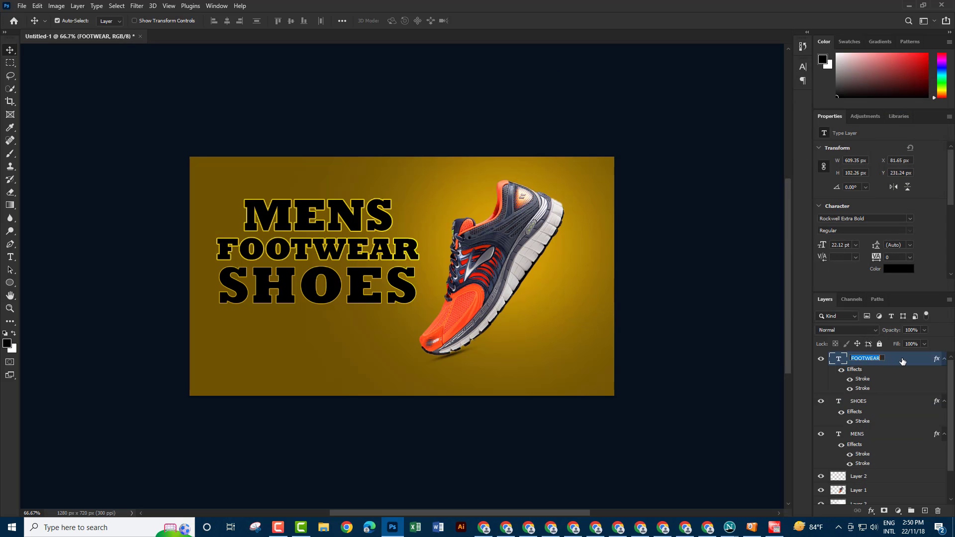
{"action": "double_click", "coordinate": [903, 361]}
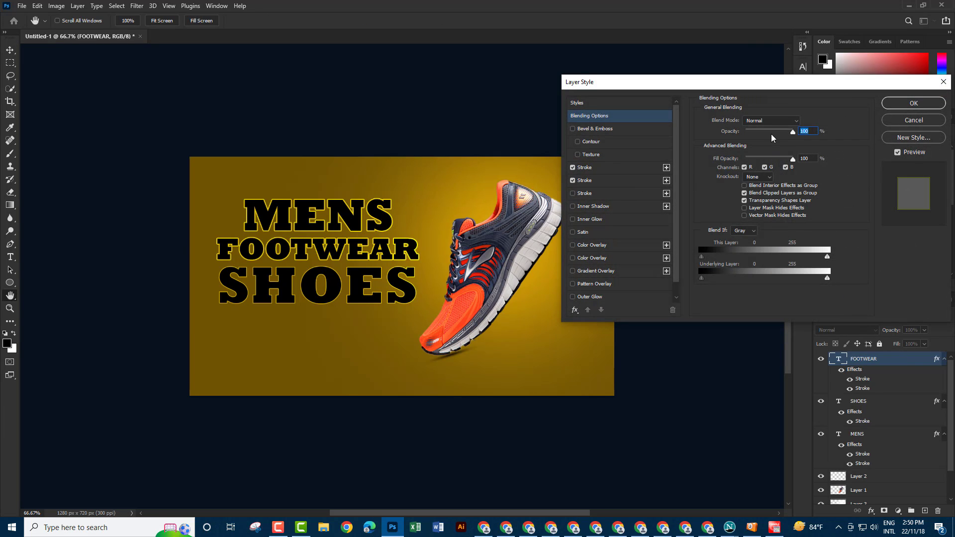
{"action": "left_click", "coordinate": [631, 180]}
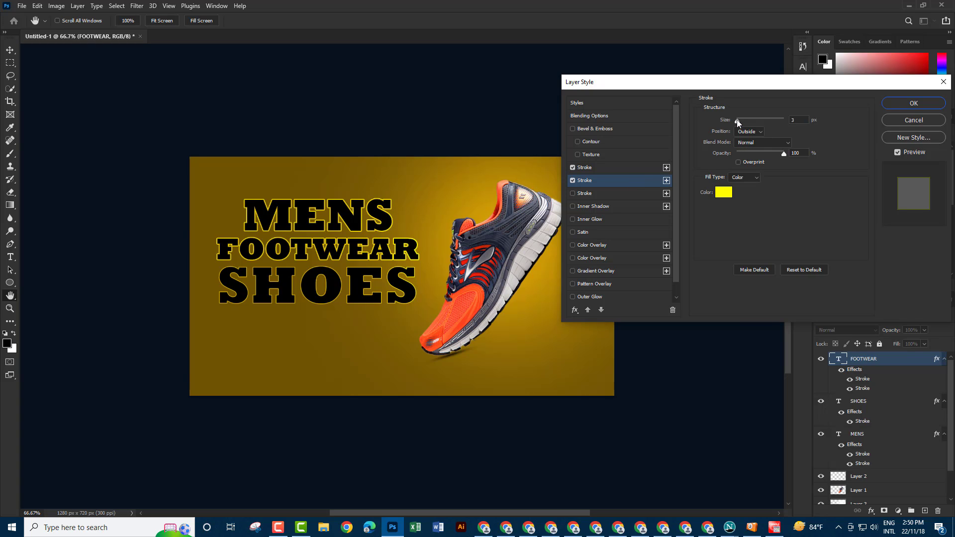
{"action": "left_click_drag", "start_coordinate": [737, 120], "coordinate": [739, 121]}
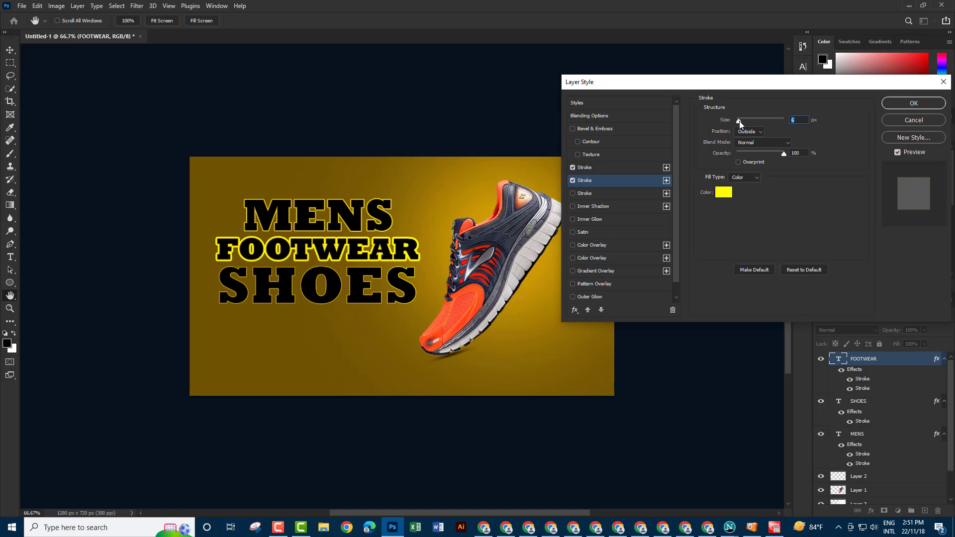
{"action": "left_click_drag", "start_coordinate": [739, 121], "coordinate": [739, 120]}
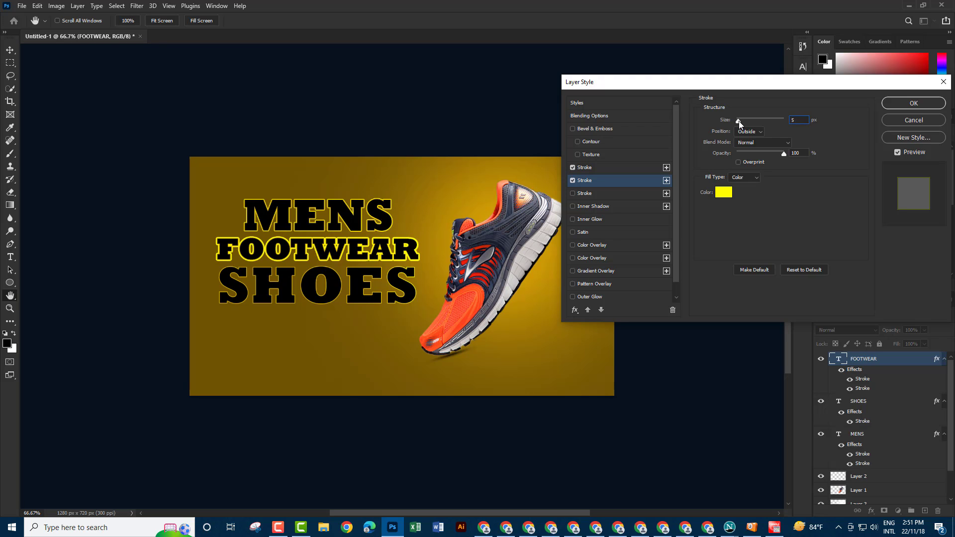
{"action": "key", "text": "v"}
{"action": "left_click", "coordinate": [913, 103]}
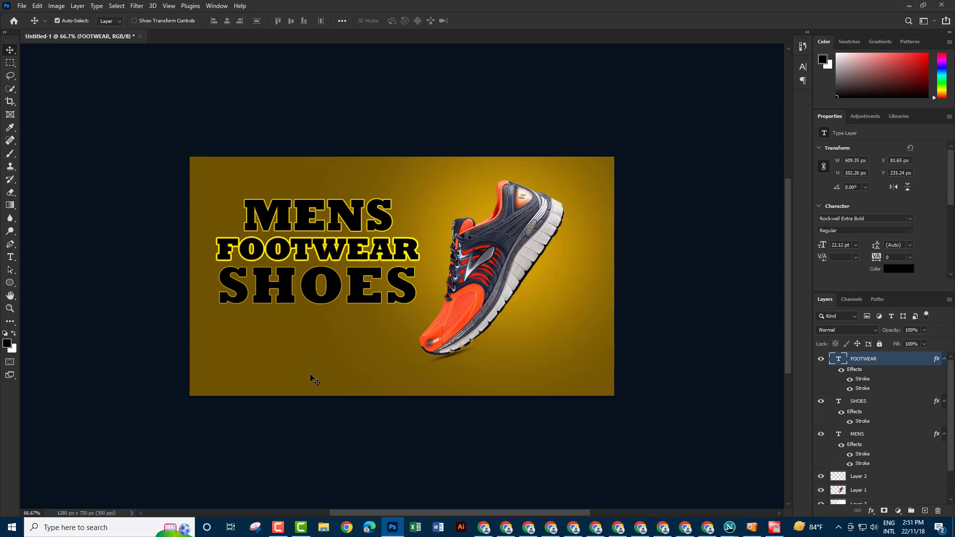
{"action": "scroll", "coordinate": [312, 374], "scroll_direction": "down", "scroll_amount": 1}
{"action": "scroll", "coordinate": [310, 376], "scroll_direction": "up", "scroll_amount": 1}
{"action": "key", "text": "ctrl+plus"}
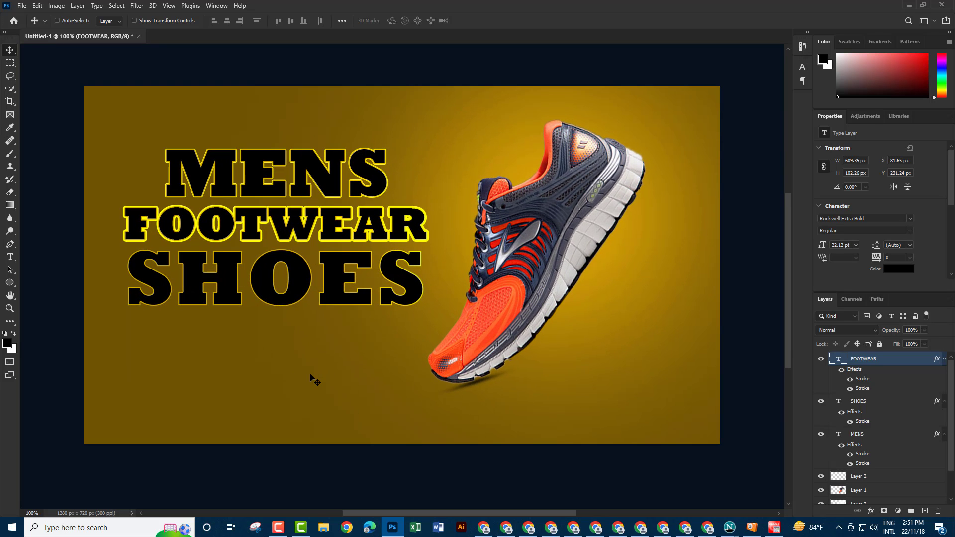
{"action": "key", "text": "ctrl+minus"}
{"action": "key", "text": "ctrl+minus"}
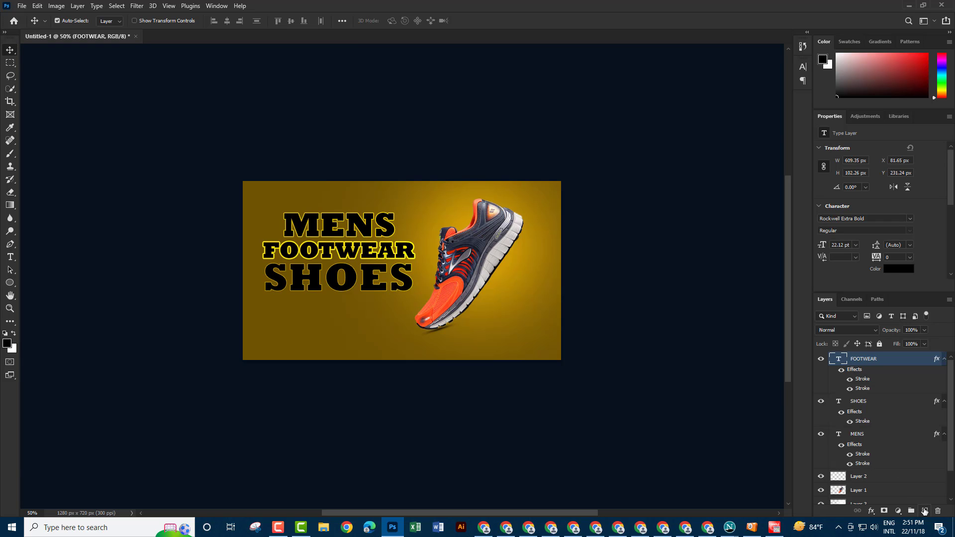
Add SHOP NOW text on a new layer below the headline, shrunk to about 60%.
{"action": "left_click", "coordinate": [924, 511]}
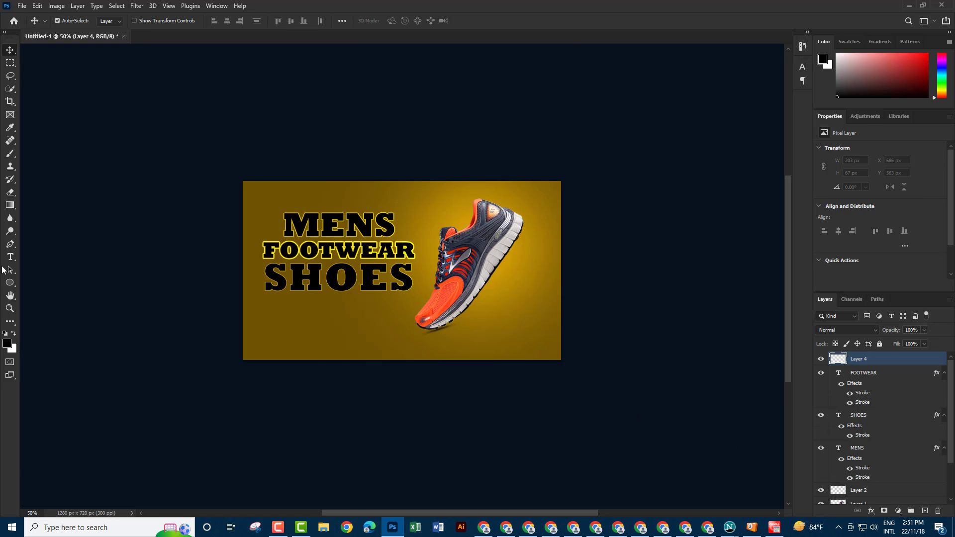
{"action": "left_click", "coordinate": [10, 257]}
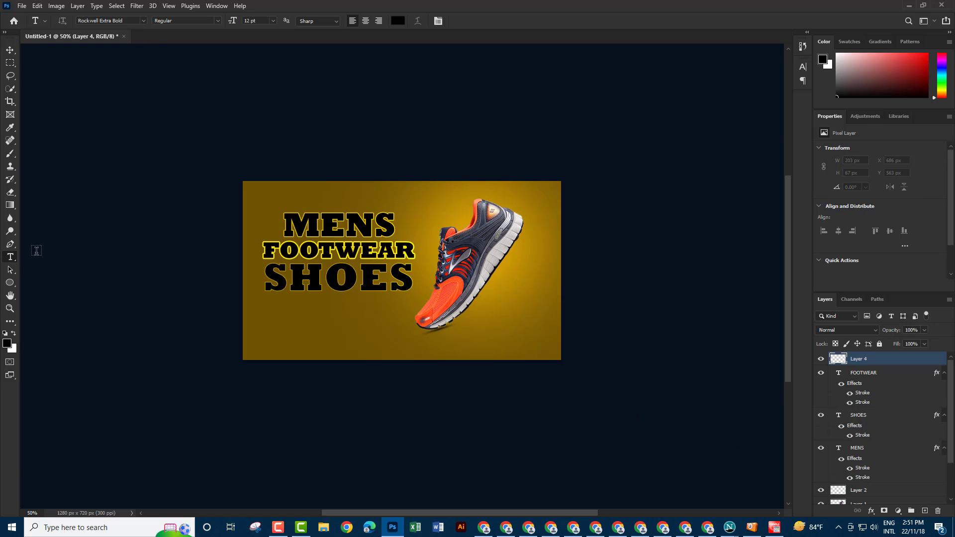
{"action": "left_click", "coordinate": [293, 327]}
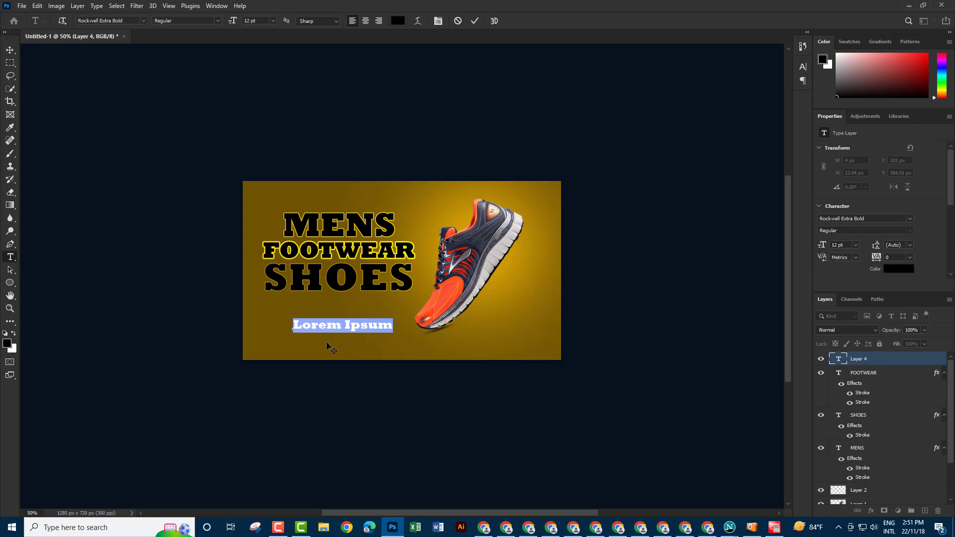
{"action": "type", "text": "SHOP "}
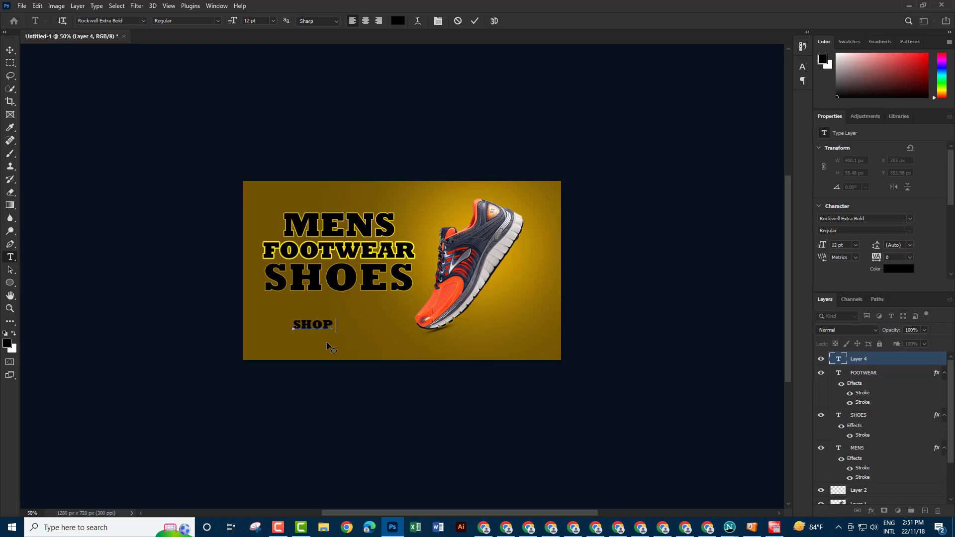
{"action": "type", "text": "NOW"}
{"action": "left_click", "coordinate": [872, 359]}
{"action": "key", "text": "ctrl+t"}
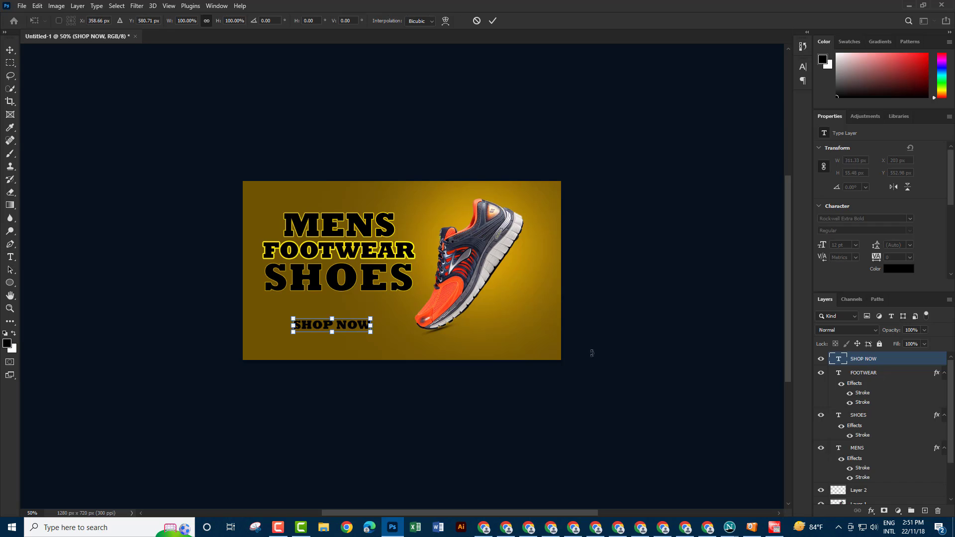
{"action": "left_click_drag", "start_coordinate": [371, 325], "coordinate": [339, 325]}
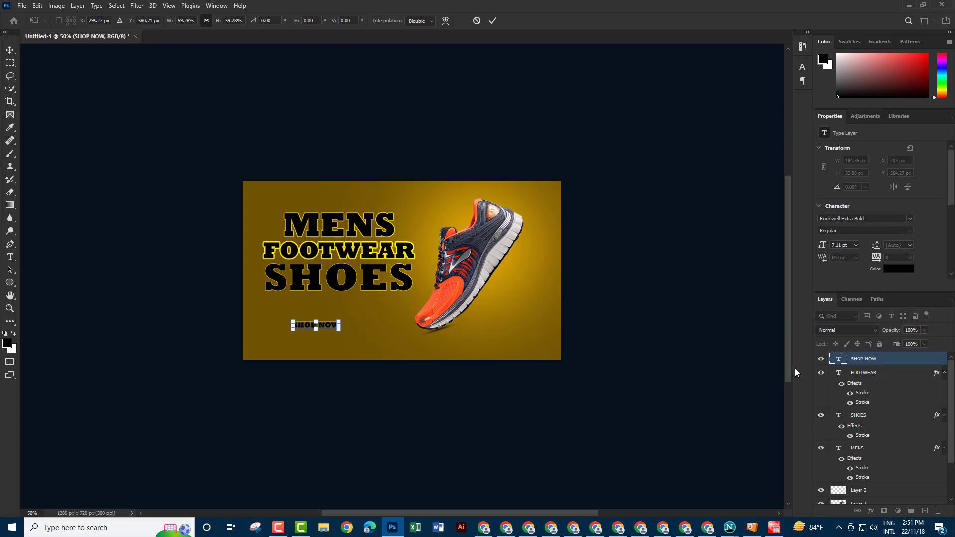
{"action": "key", "text": "Return"}
Colour the SHOP NOW text white.
{"action": "key", "text": "t"}
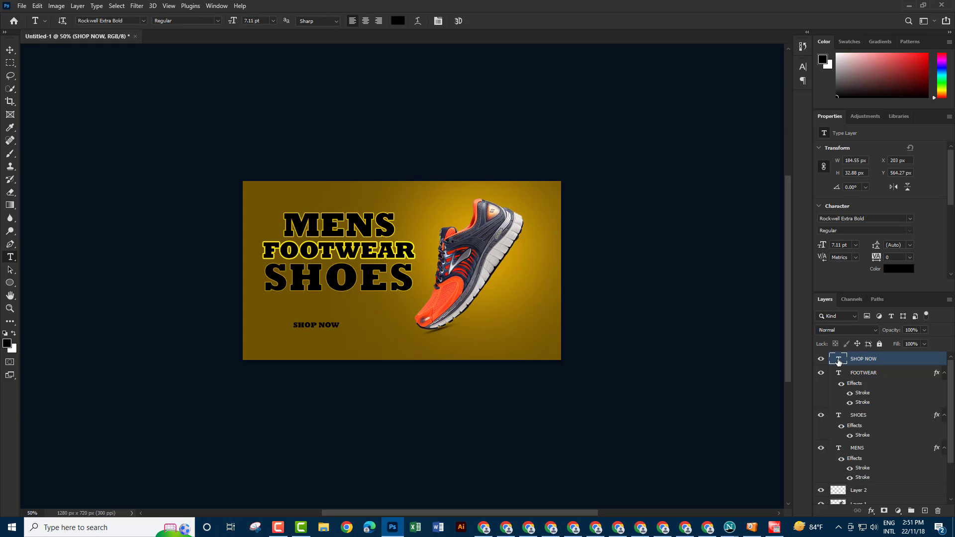
{"action": "double_click", "coordinate": [839, 360]}
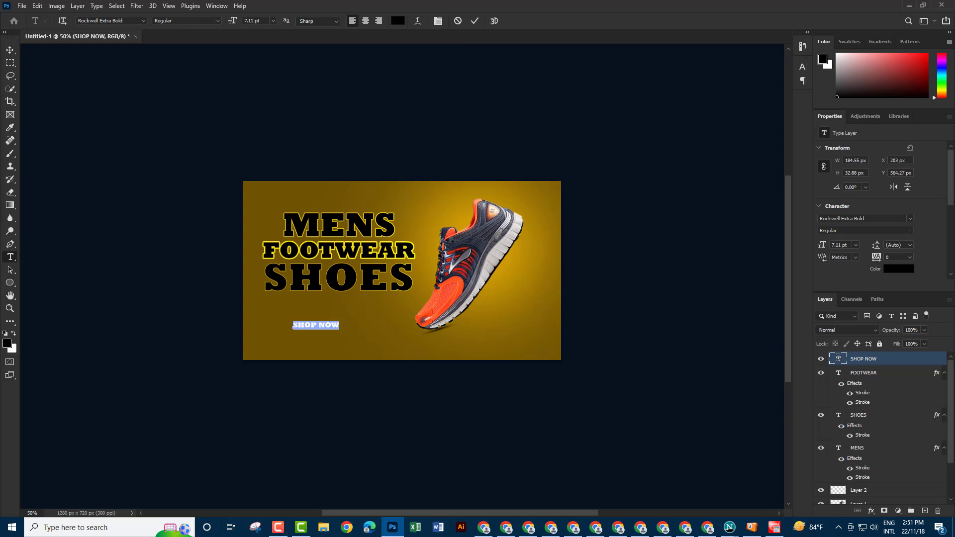
{"action": "left_click", "coordinate": [10, 344]}
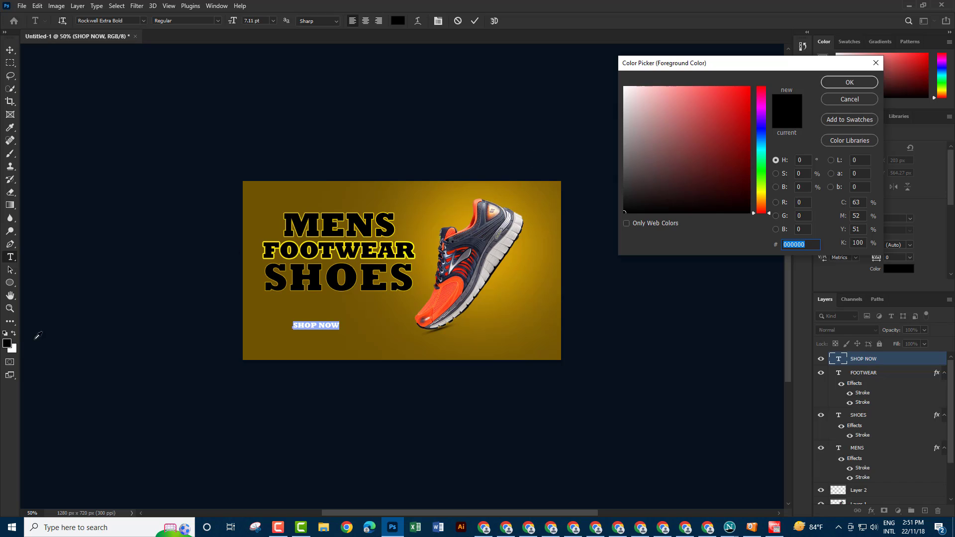
{"action": "left_click_drag", "start_coordinate": [632, 100], "coordinate": [579, 65]}
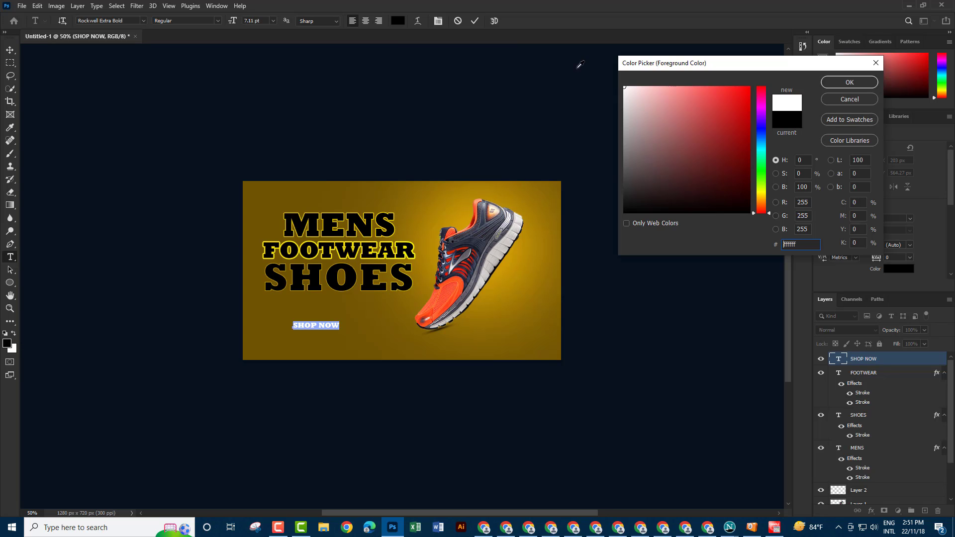
{"action": "left_click", "coordinate": [849, 82]}
{"action": "left_click", "coordinate": [10, 50]}
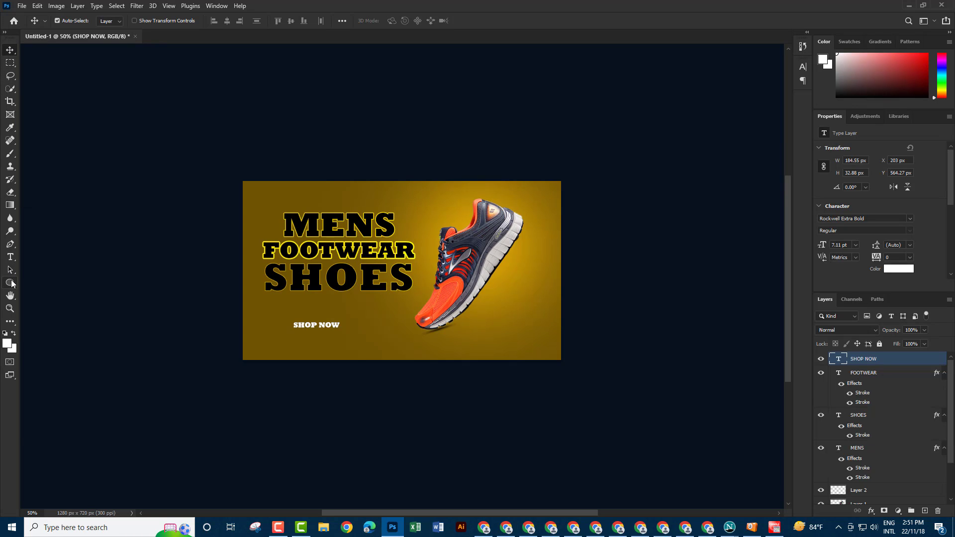
Draw an oval above SHOP NOW, then delete the white ellipse layer.
{"action": "left_click", "coordinate": [11, 284]}
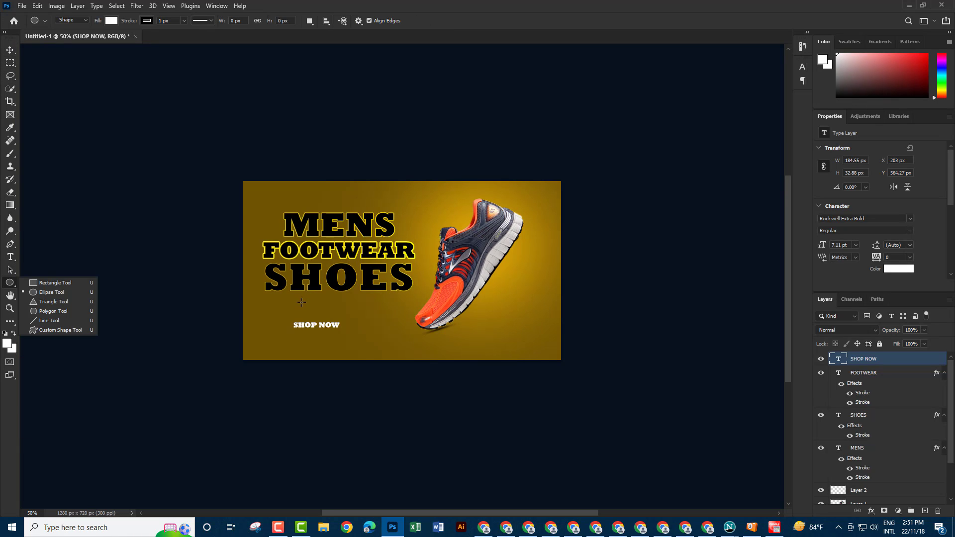
{"action": "mouse_move", "coordinate": [294, 304]}
{"action": "left_mouse_down"}
{"action": "mouse_move", "coordinate": [340, 312]}
{"action": "mouse_move", "coordinate": [329, 317]}
{"action": "left_mouse_up"}
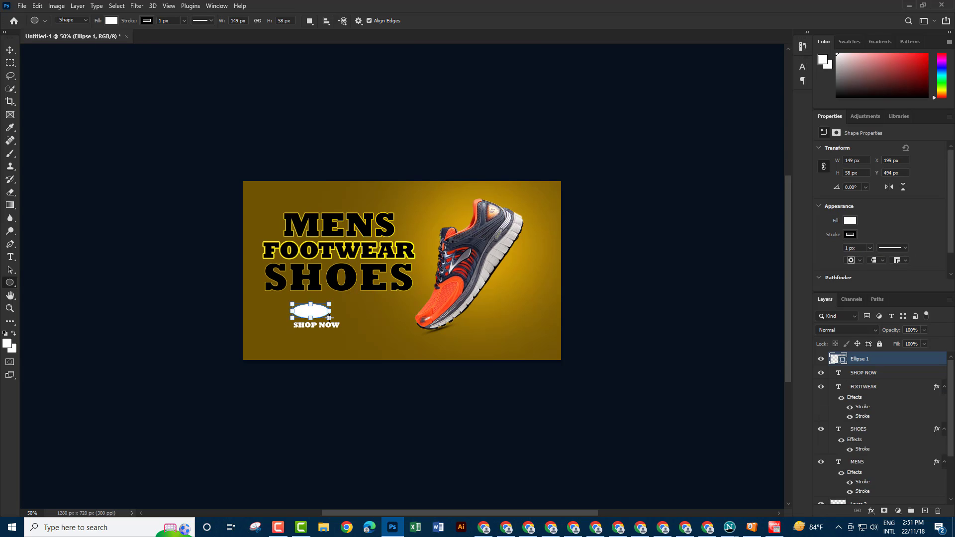
{"action": "left_click", "coordinate": [7, 51]}
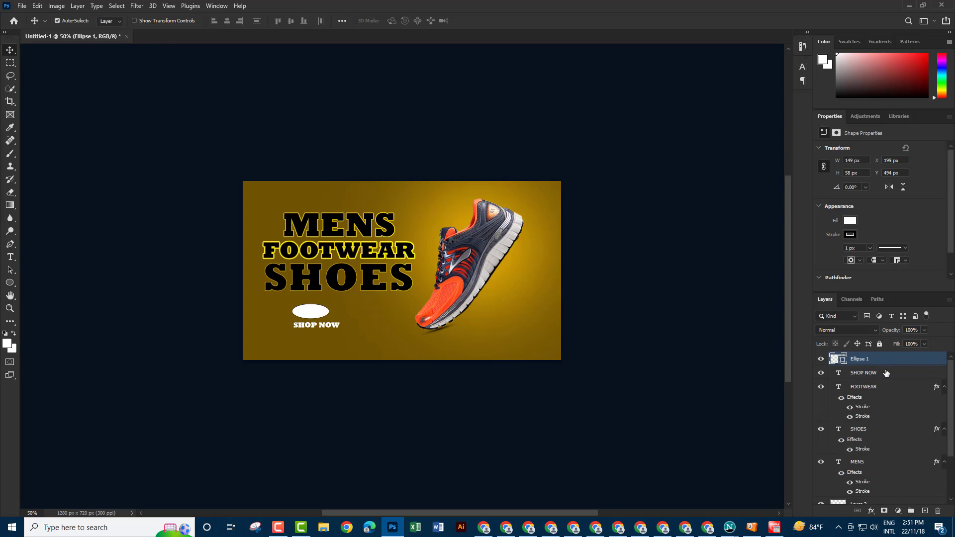
{"action": "left_click_drag", "start_coordinate": [879, 359], "coordinate": [937, 511]}
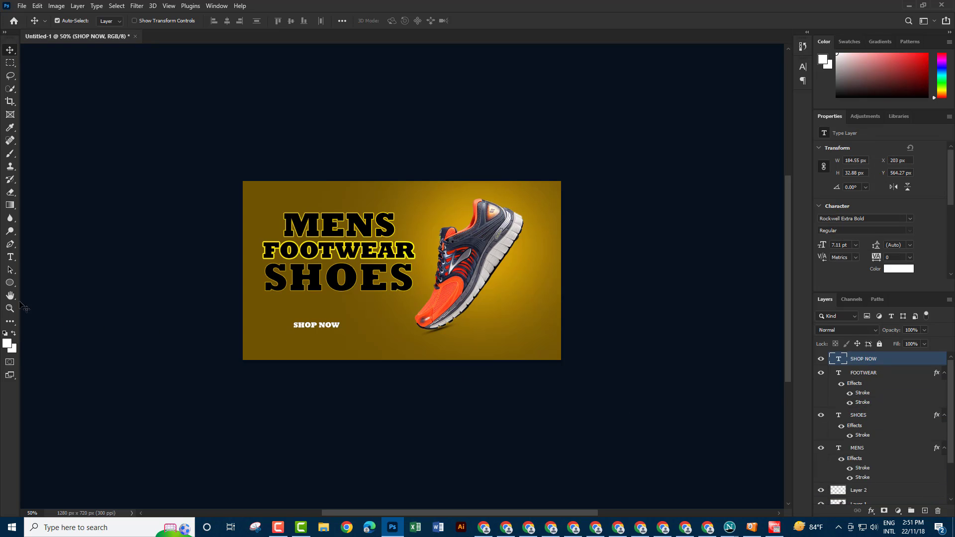
Draw a rectangle over the SHOP NOW text with the Rectangle Tool.
{"action": "left_click", "coordinate": [10, 282]}
{"action": "right_click", "coordinate": [10, 283]}
{"action": "left_click", "coordinate": [43, 280]}
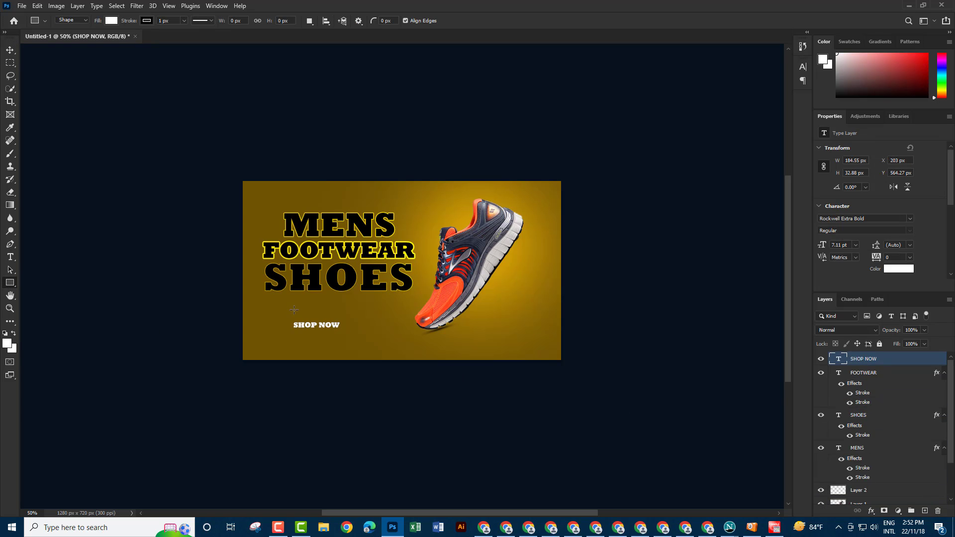
{"action": "left_click_drag", "start_coordinate": [296, 306], "coordinate": [355, 322]}
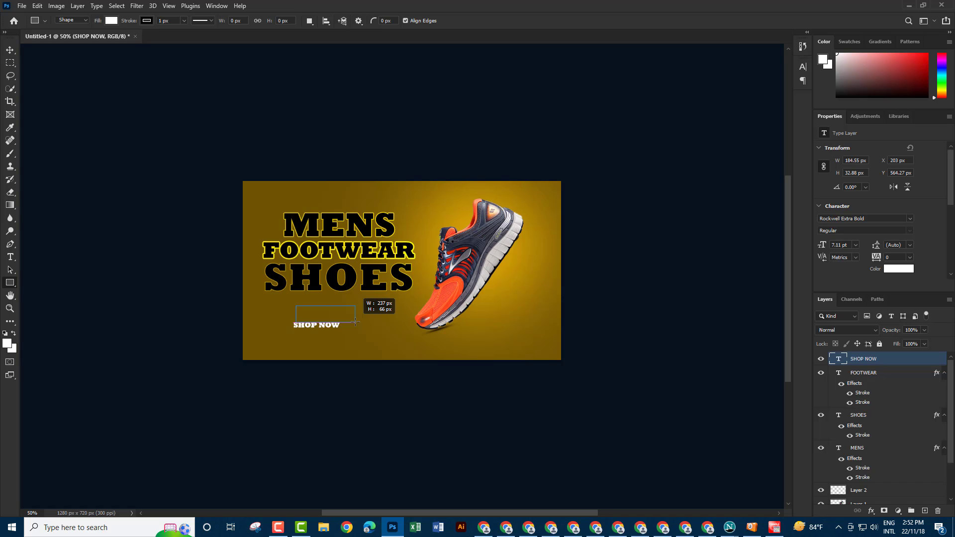
{"action": "left_click_drag", "start_coordinate": [355, 322], "coordinate": [355, 322]}
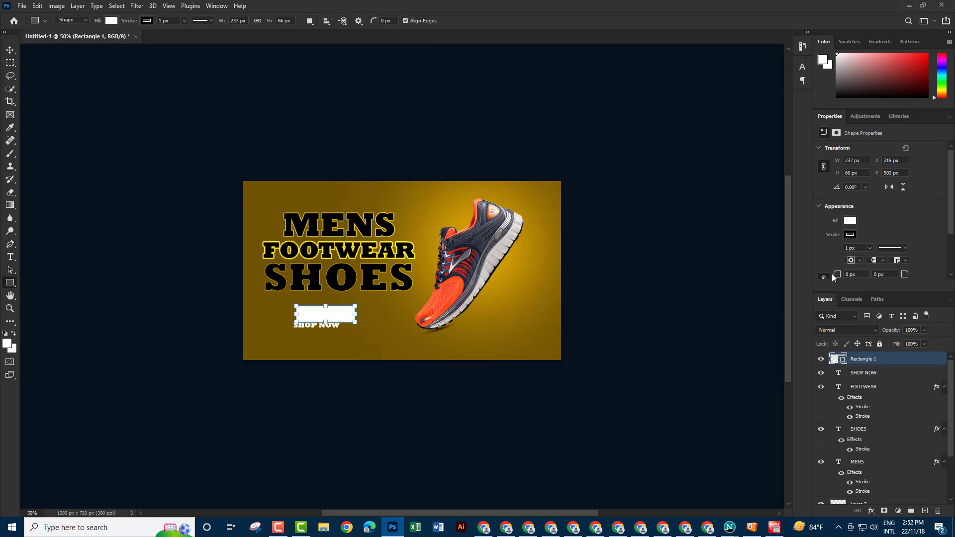
Give the rectangle no stroke, 33 px corner radius and a 170 px width.
{"action": "left_click", "coordinate": [850, 234]}
{"action": "left_click", "coordinate": [822, 254]}
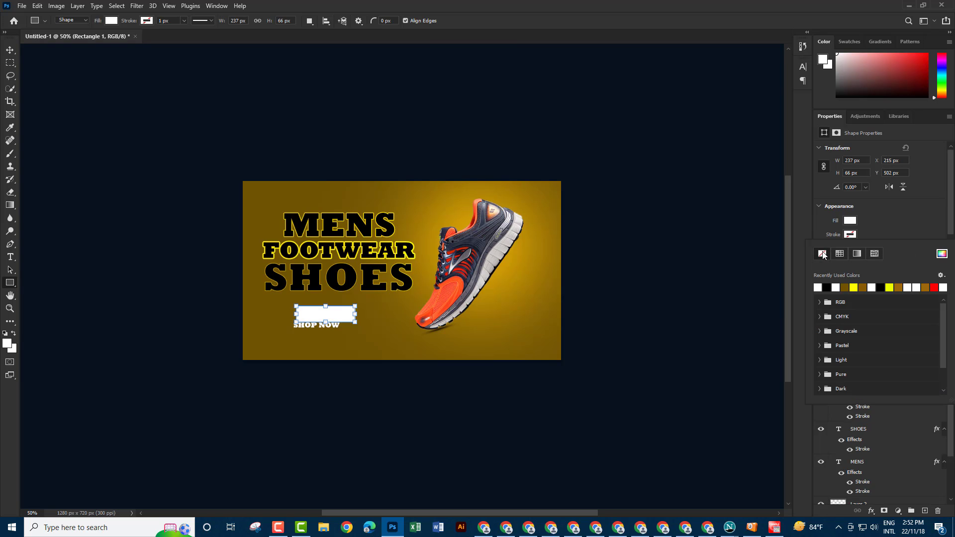
{"action": "key", "text": "Return"}
{"action": "left_click", "coordinate": [851, 274]}
{"action": "type", "text": "33"}
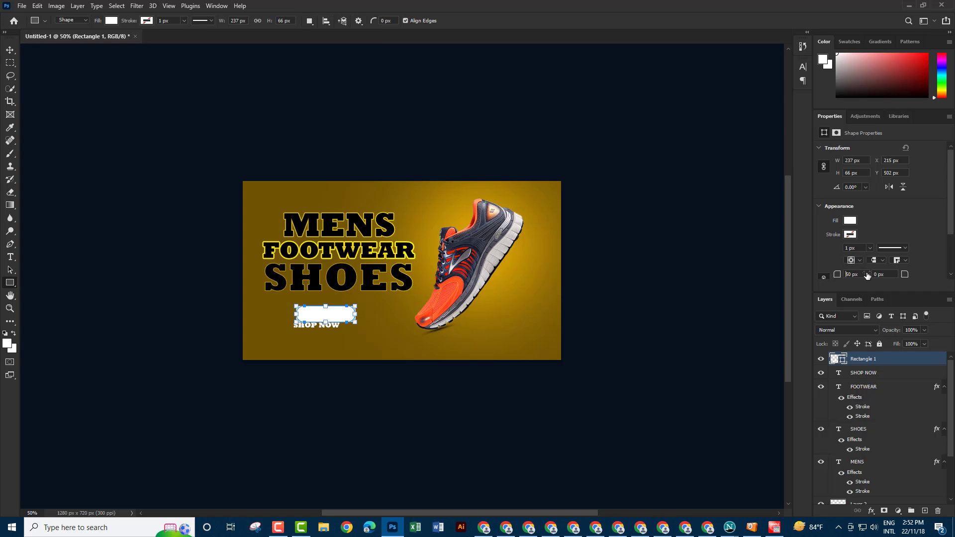
{"action": "key", "text": "Return"}
{"action": "left_click_drag", "start_coordinate": [356, 313], "coordinate": [340, 314]}
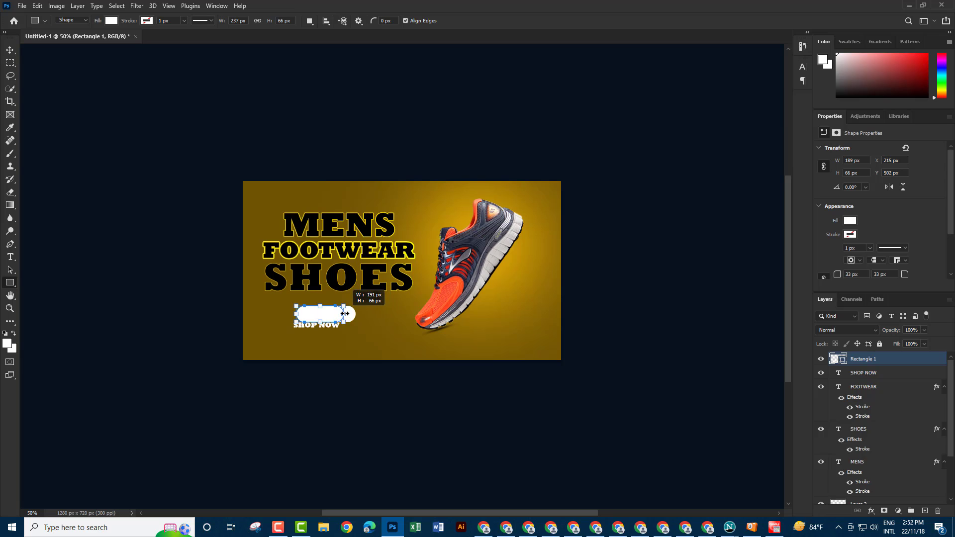
{"action": "left_click", "coordinate": [10, 49]}
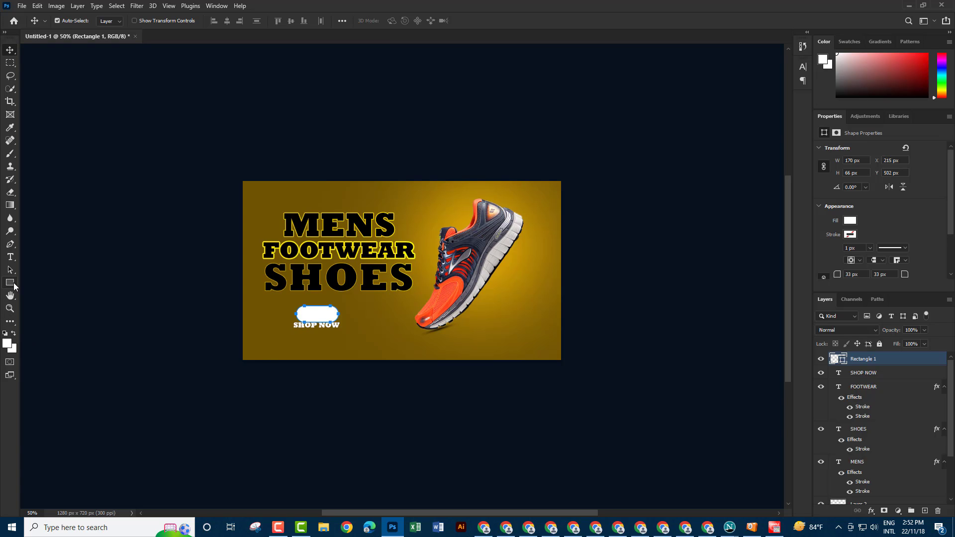
Fill the rounded rectangle with black.
{"action": "left_click", "coordinate": [10, 282]}
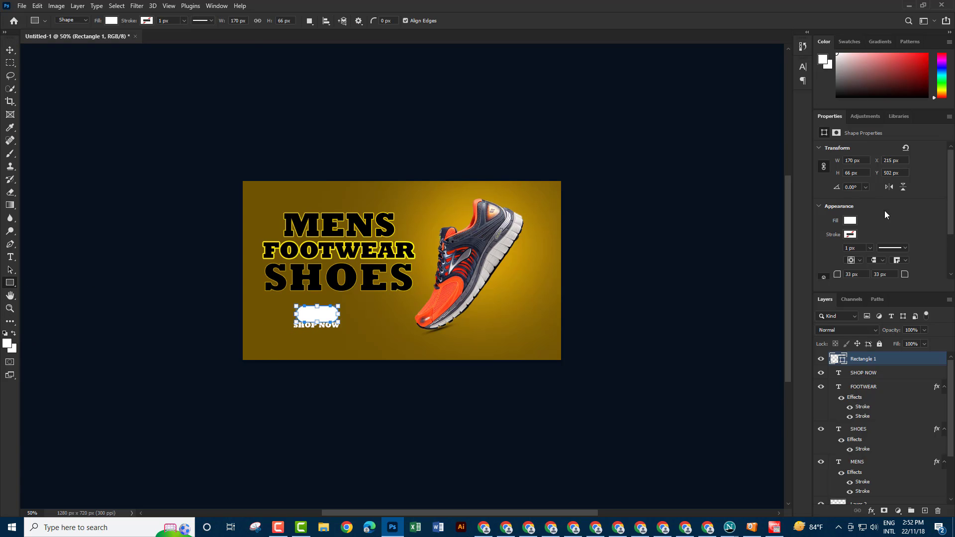
{"action": "left_click", "coordinate": [849, 222]}
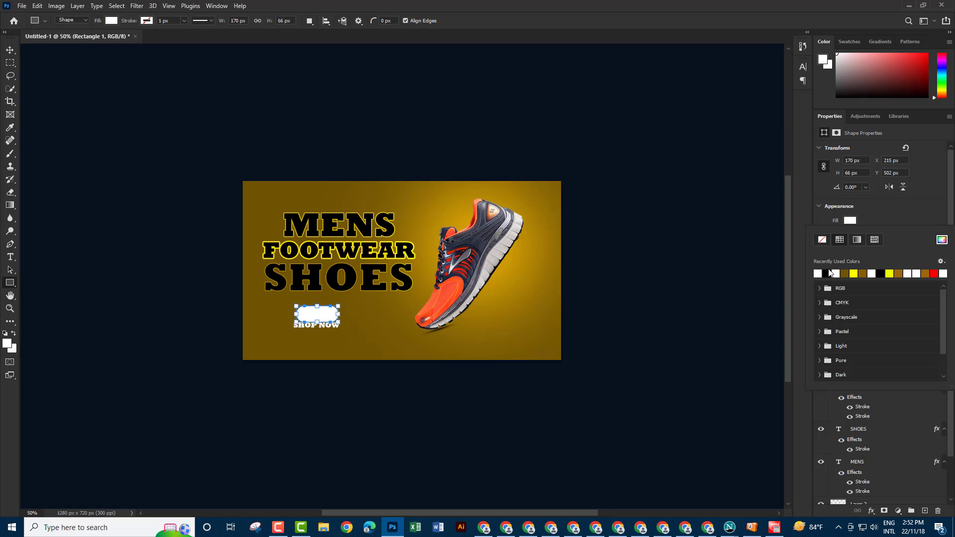
{"action": "left_click", "coordinate": [826, 273]}
{"action": "left_click", "coordinate": [10, 50]}
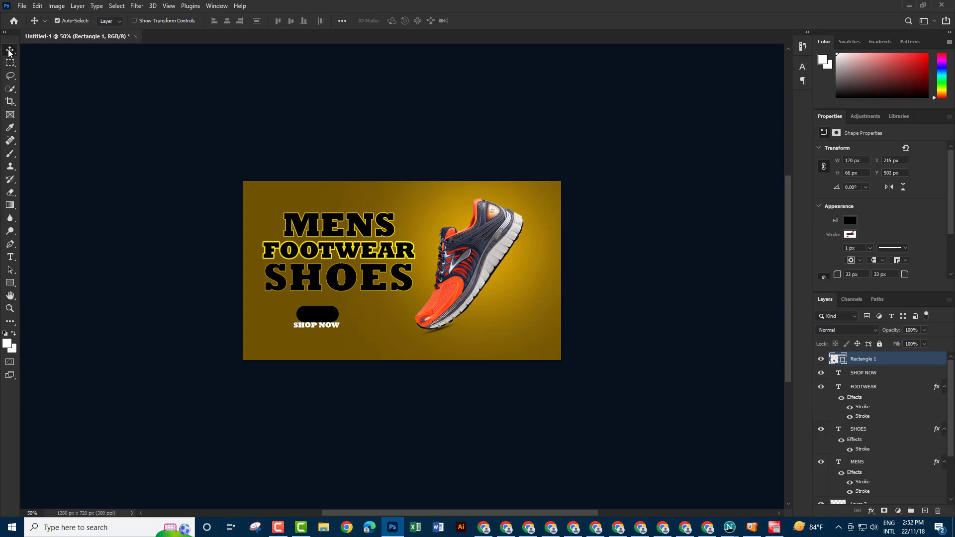
Stack SHOP NOW above Rectangle 1, then shrink and centre it on the black pill.
{"action": "left_click_drag", "start_coordinate": [324, 327], "coordinate": [323, 321]}
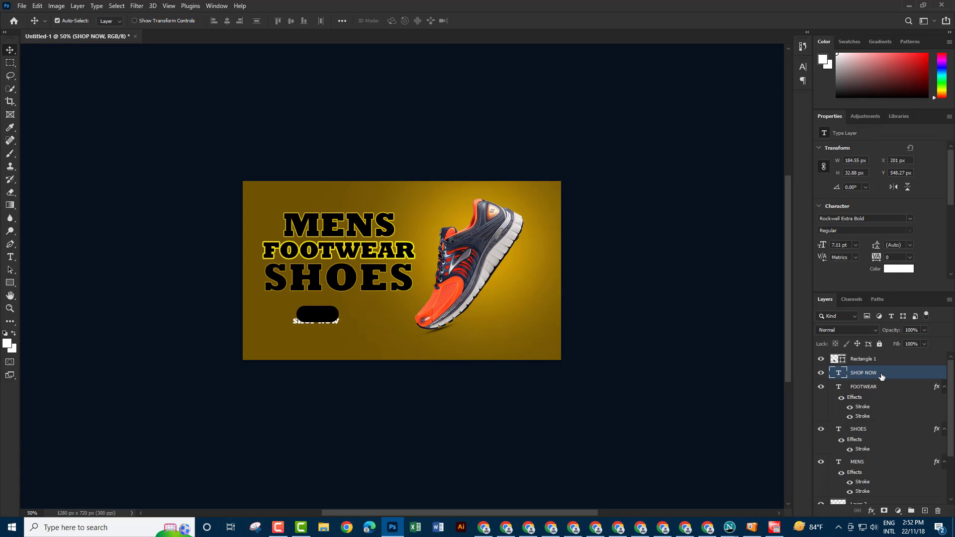
{"action": "left_click_drag", "start_coordinate": [882, 376], "coordinate": [878, 358]}
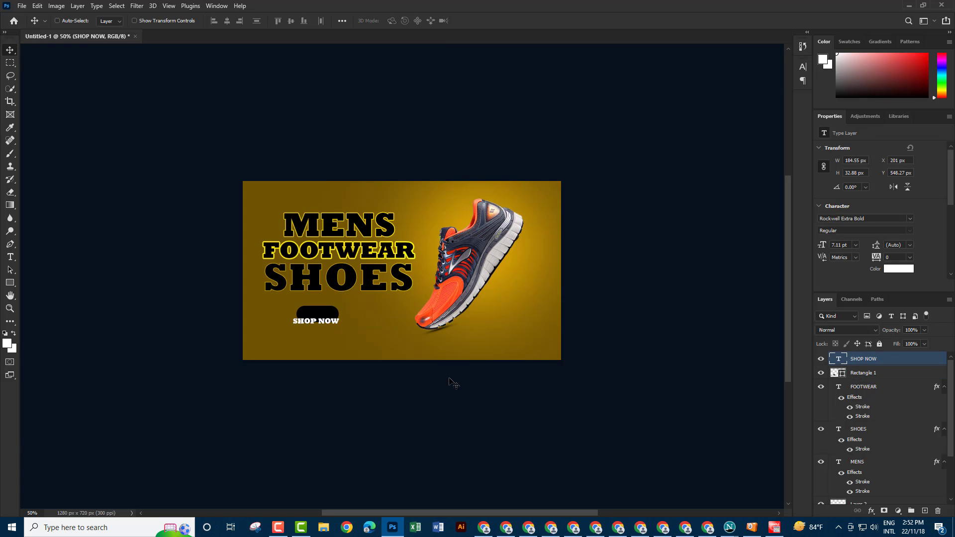
{"action": "key", "text": "ctrl+t"}
{"action": "key", "text": "ctrl+plus"}
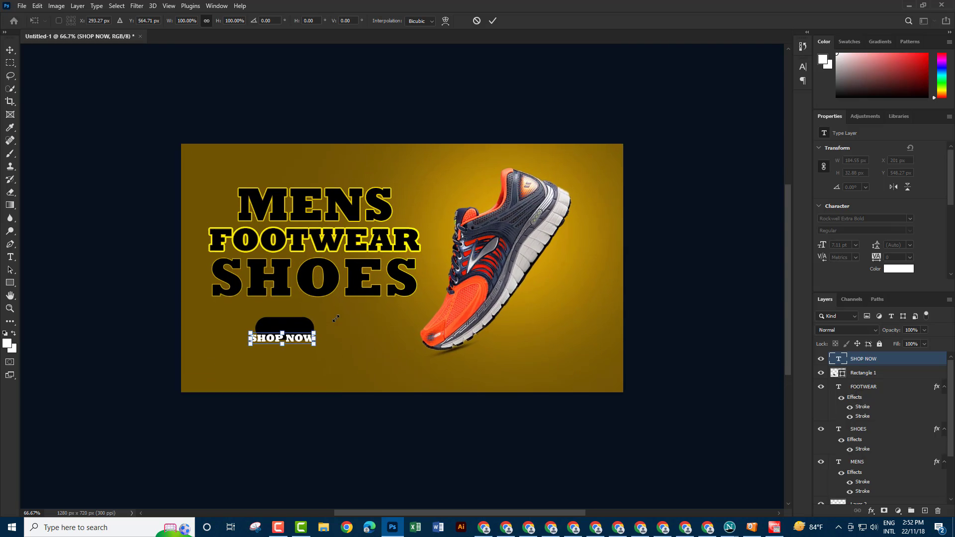
{"action": "key", "text": "ctrl+plus"}
{"action": "mouse_move", "coordinate": [270, 366]}
{"action": "left_mouse_down"}
{"action": "mouse_move", "coordinate": [251, 366]}
{"action": "mouse_move", "coordinate": [264, 358]}
{"action": "mouse_move", "coordinate": [254, 352]}
{"action": "left_mouse_up"}
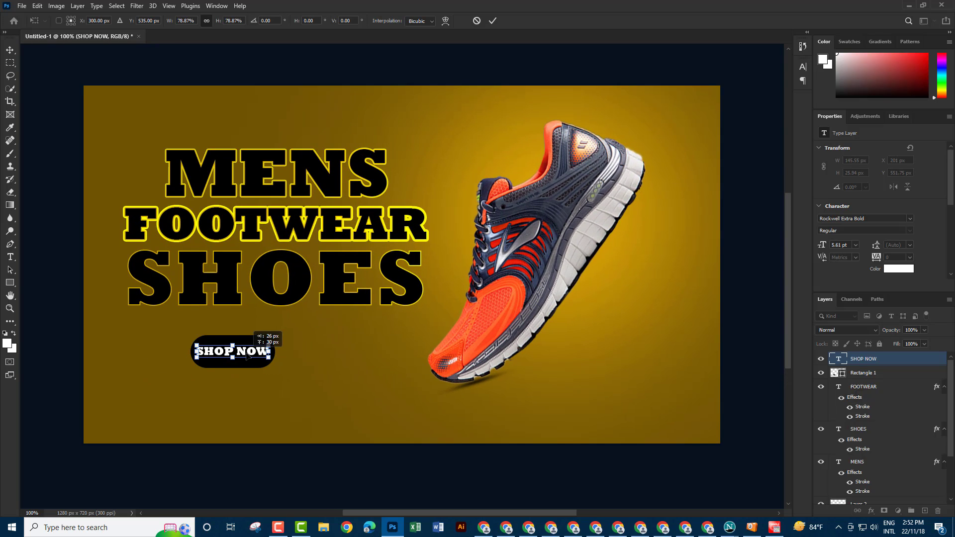
{"action": "left_click", "coordinate": [10, 50]}
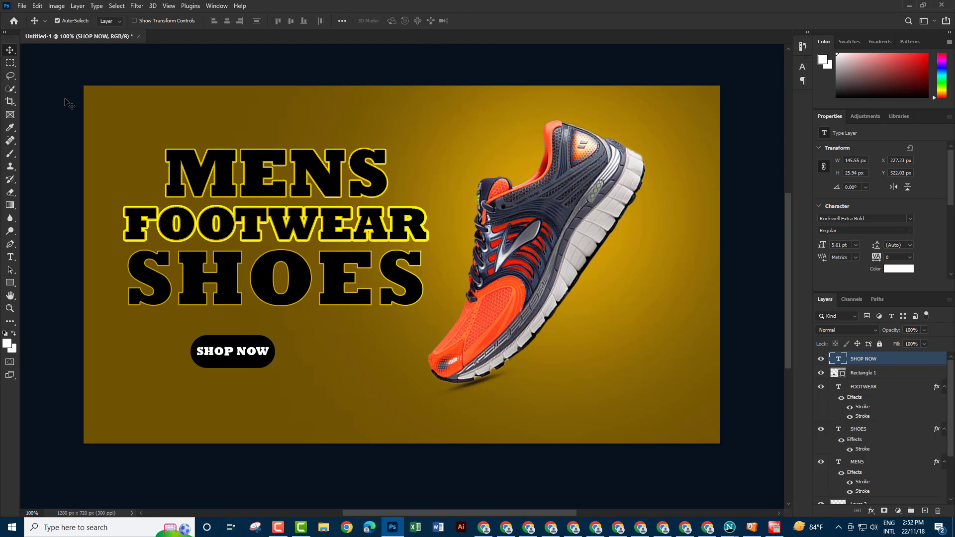
{"action": "key", "text": "ctrl+minus"}
{"action": "key", "text": "ctrl+minus"}
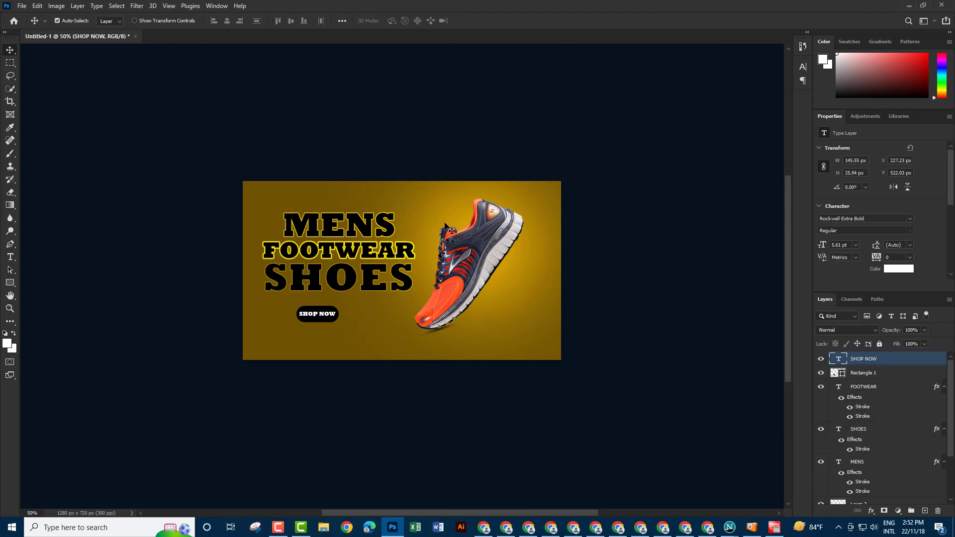
Scale the text and pill together to about 79% and add a new empty layer.
{"action": "left_click", "coordinate": [878, 373], "text": "ctrl"}
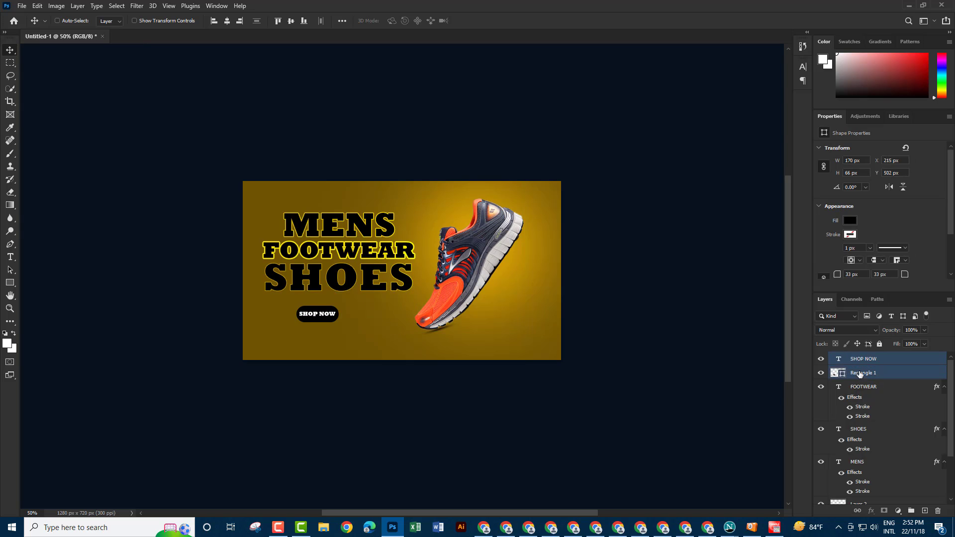
{"action": "key", "text": "ctrl+r"}
{"action": "key", "text": "ctrl+t"}
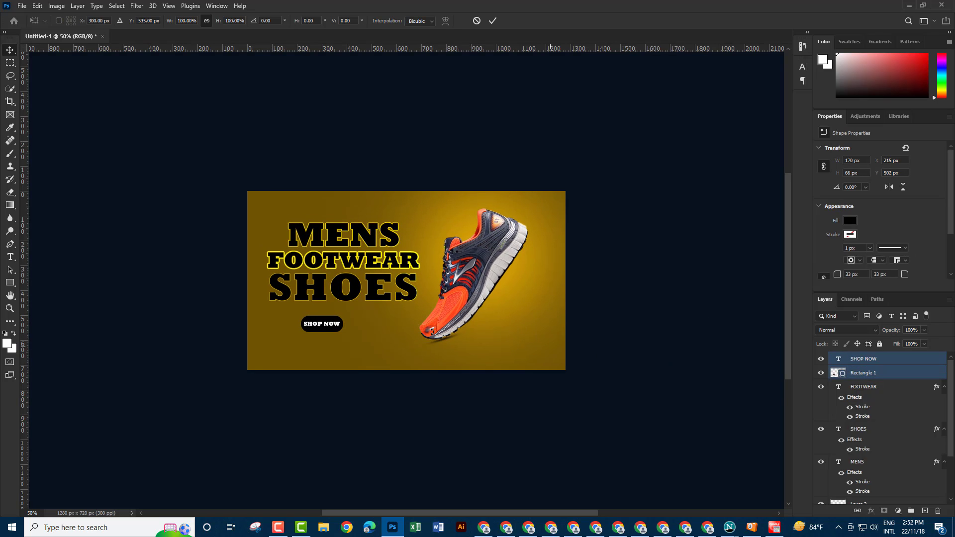
{"action": "left_click_drag", "start_coordinate": [321, 314], "coordinate": [342, 327]}
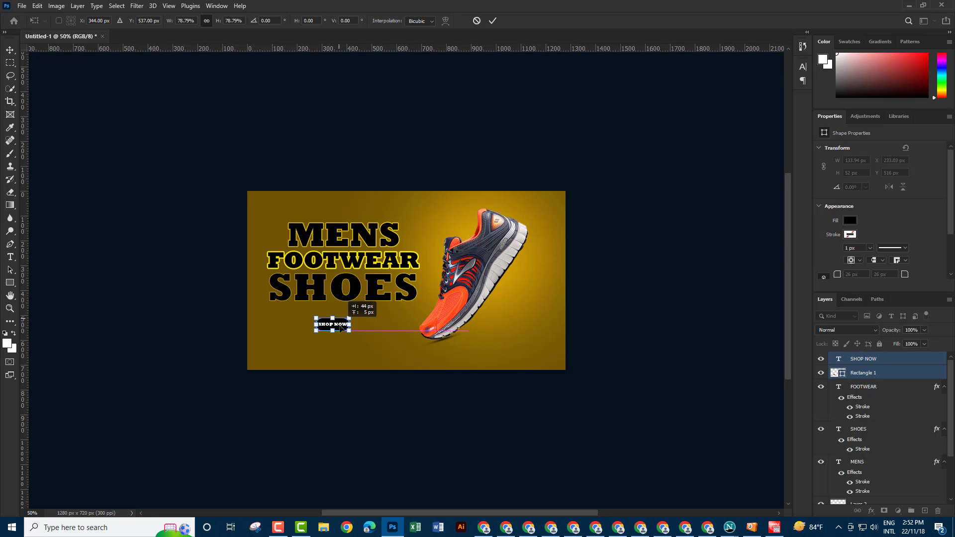
{"action": "key", "text": "Return"}
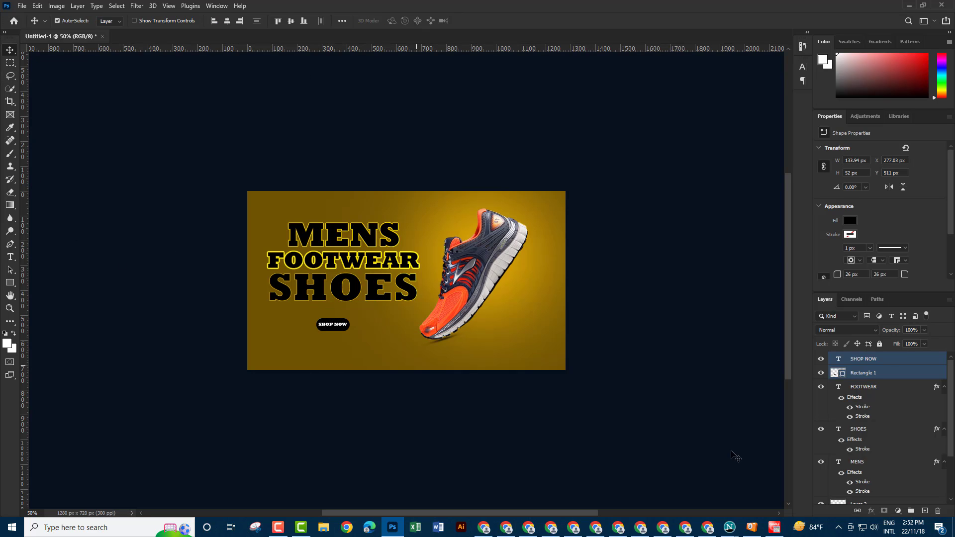
{"action": "left_click", "coordinate": [924, 511]}
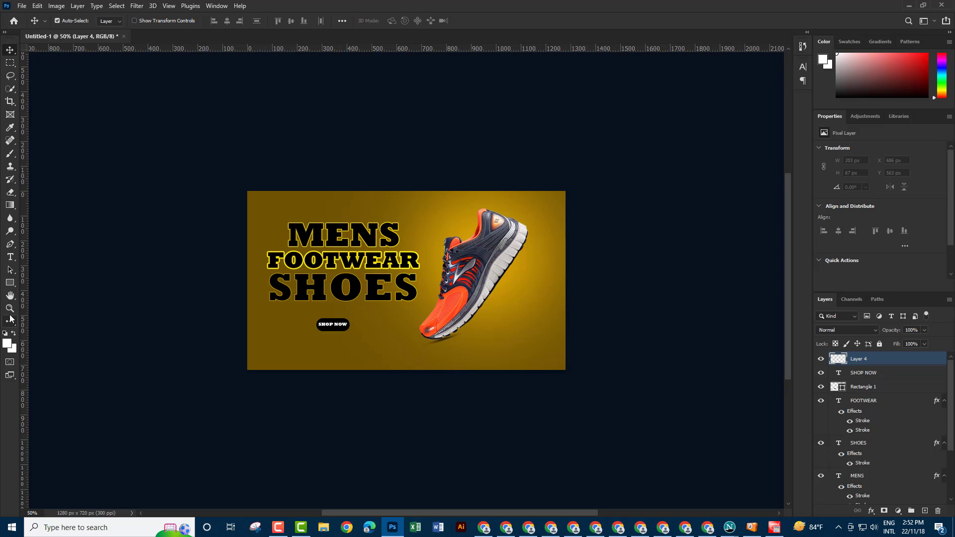
Set the foreground to black and type 'visit Our website' below the SHOP NOW button.
{"action": "left_click", "coordinate": [6, 344]}
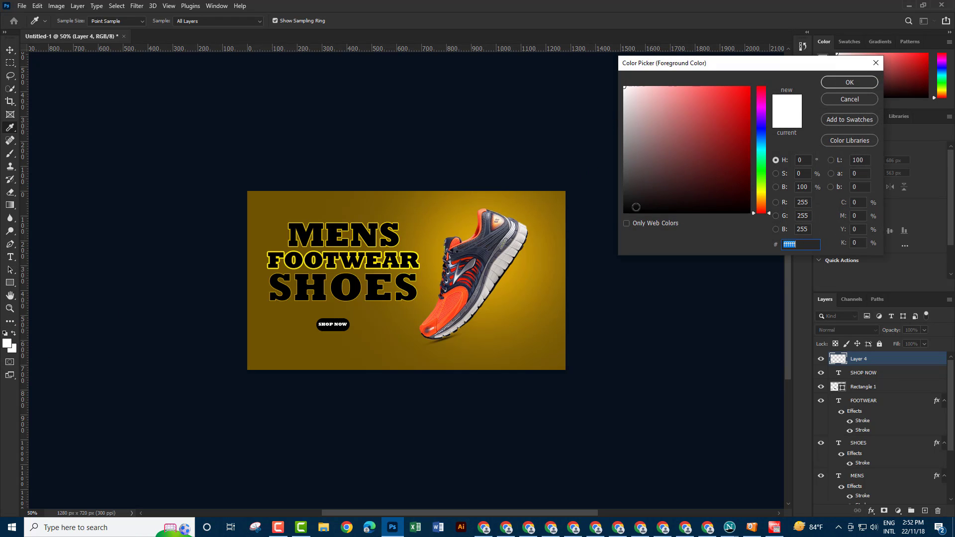
{"action": "left_click_drag", "start_coordinate": [637, 208], "coordinate": [612, 224]}
{"action": "left_click", "coordinate": [846, 84]}
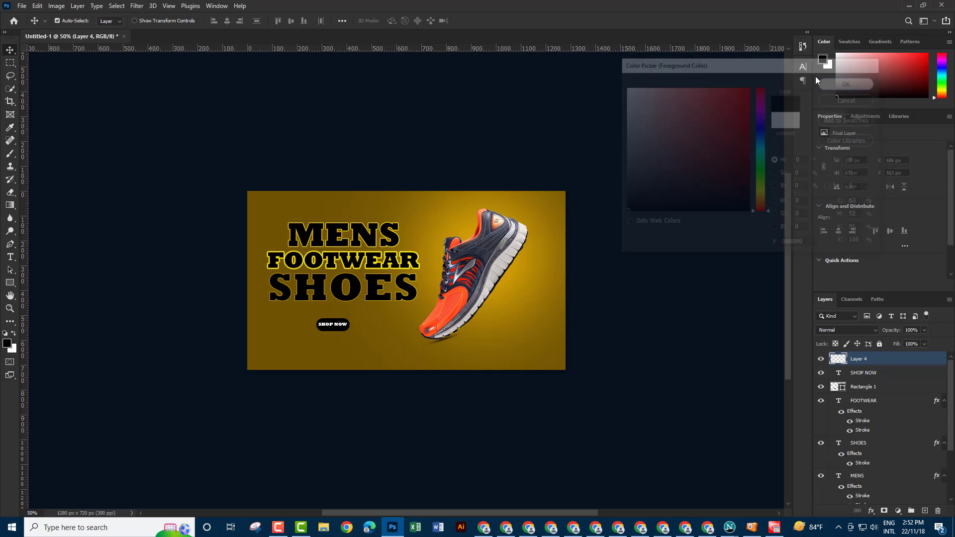
{"action": "left_click", "coordinate": [9, 257]}
{"action": "left_click", "coordinate": [143, 21]}
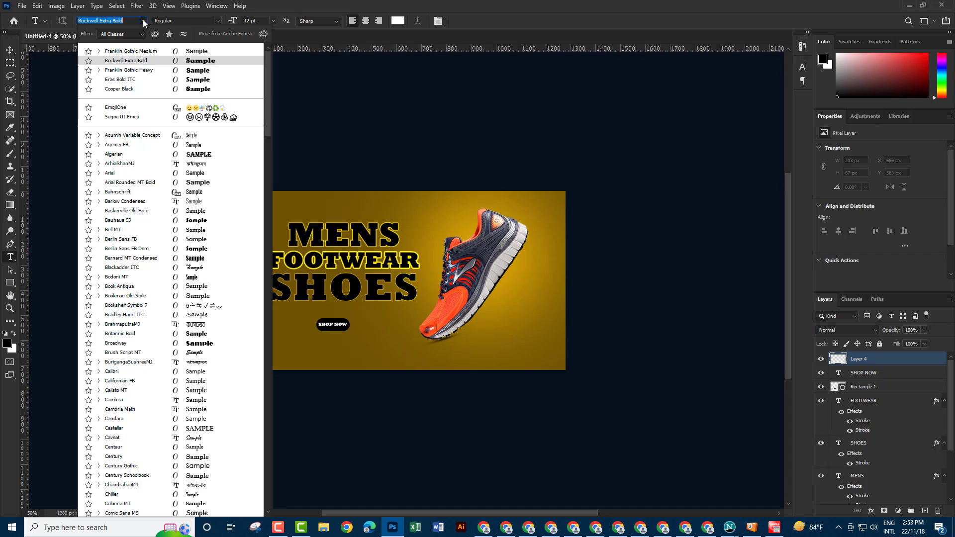
{"action": "left_click", "coordinate": [215, 96]}
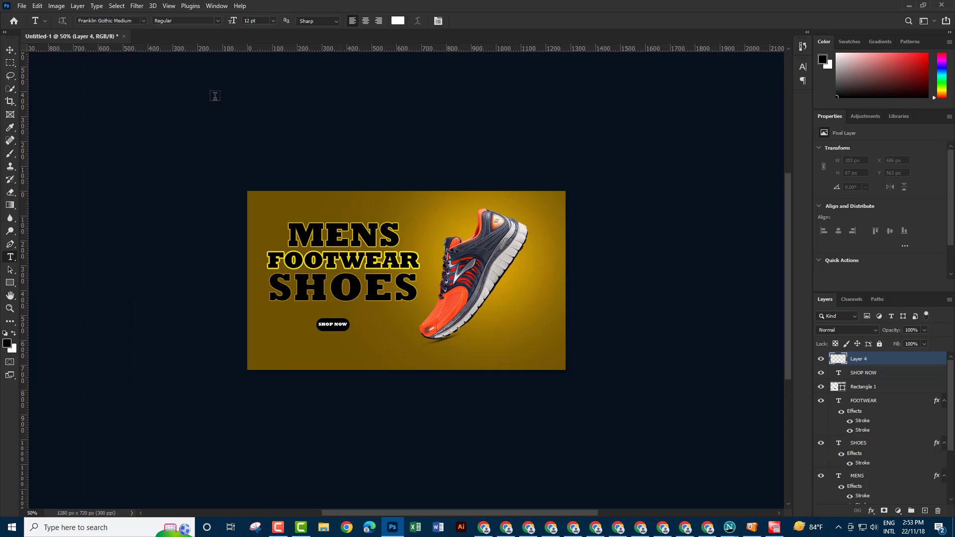
{"action": "left_click", "coordinate": [287, 342]}
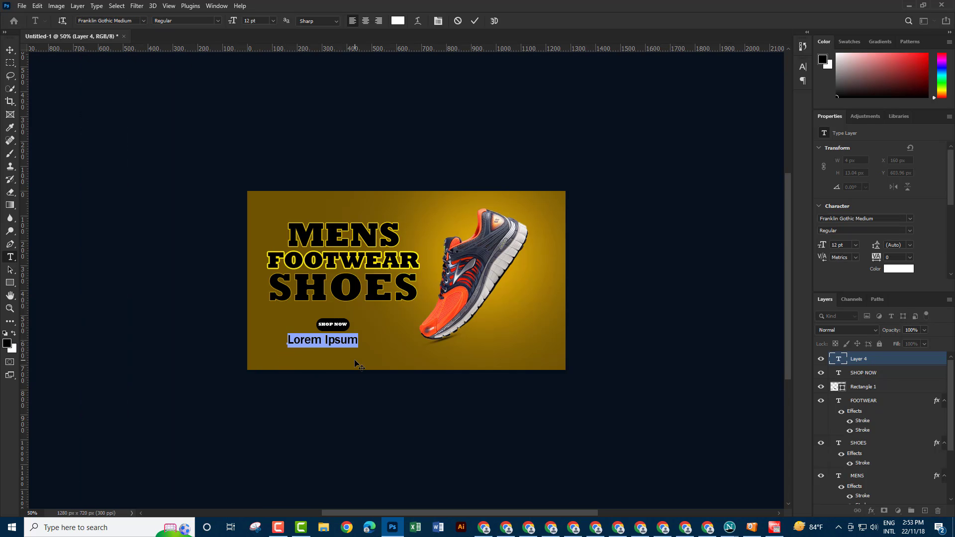
{"action": "type", "text": "visit "}
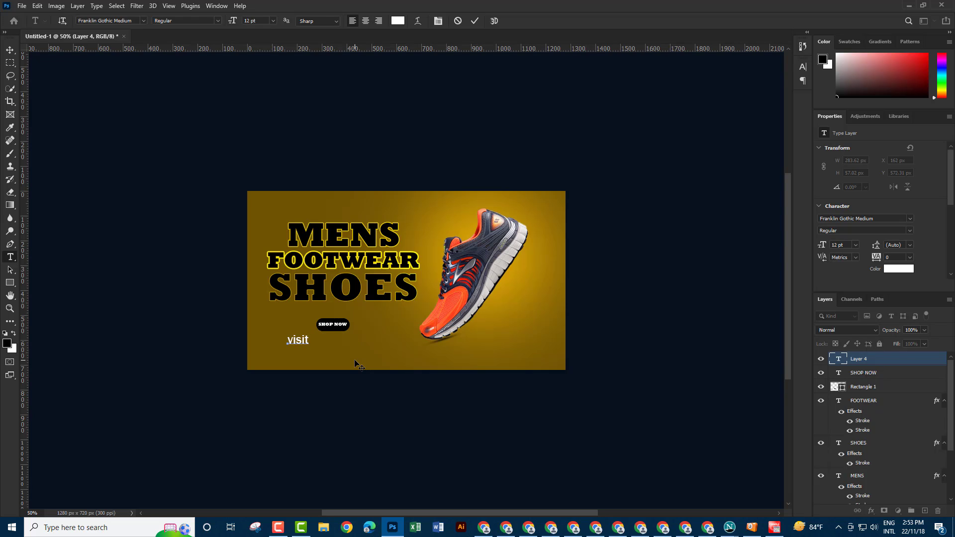
{"action": "type", "text": "Our "}
{"action": "type", "text": "we"}
{"action": "type", "text": "bsite"}
{"action": "left_click", "coordinate": [886, 362]}
Resize the visit Our website text with Free Transform.
{"action": "key", "text": "ctrl+t"}
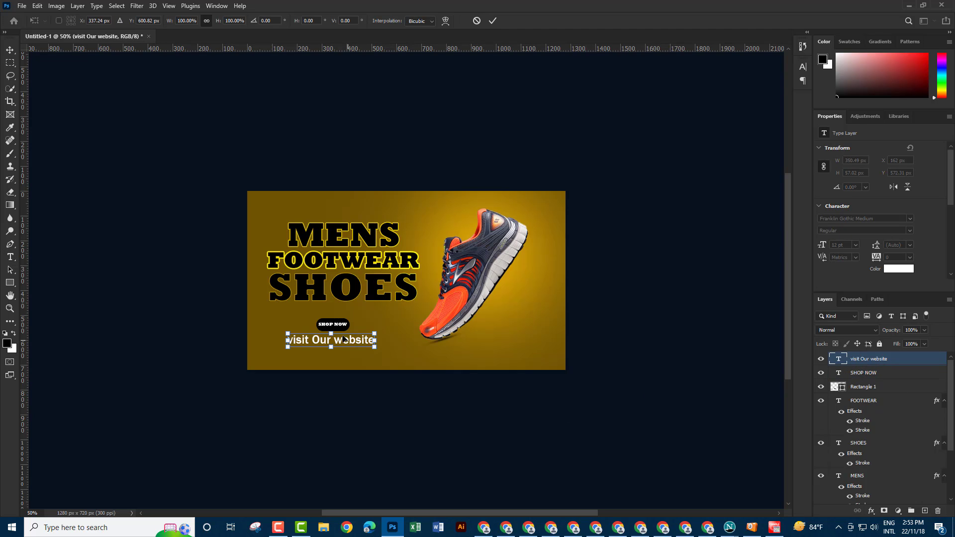
{"action": "left_click_drag", "start_coordinate": [331, 333], "coordinate": [332, 331]}
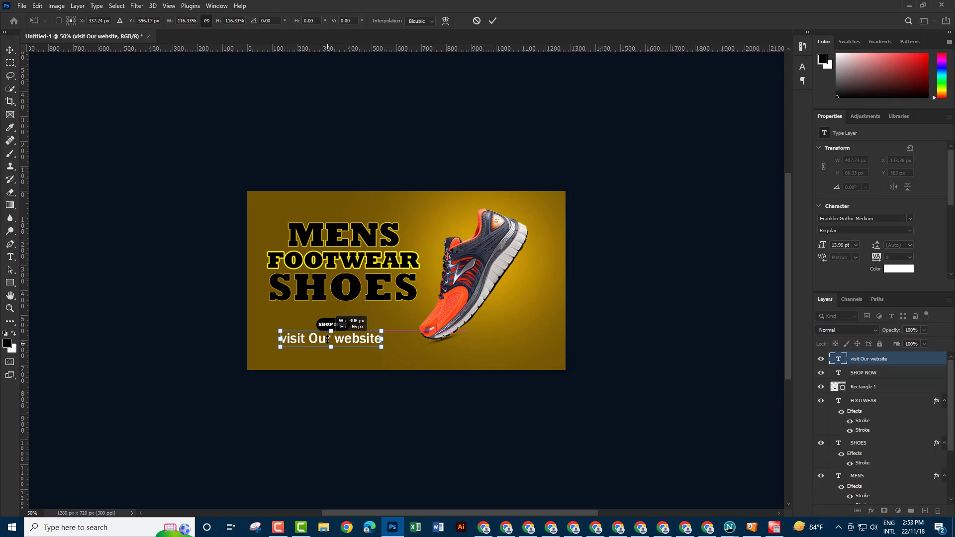
{"action": "left_click_drag", "start_coordinate": [332, 332], "coordinate": [332, 348]}
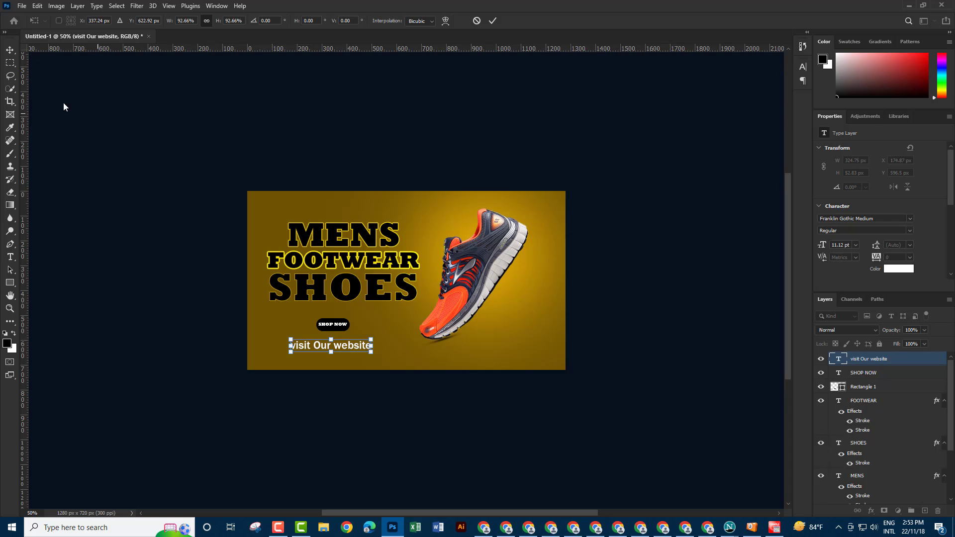
{"action": "left_click", "coordinate": [875, 360]}
Apply Franklin Gothic Medium at 12 pt to the website text.
{"action": "key", "text": "t"}
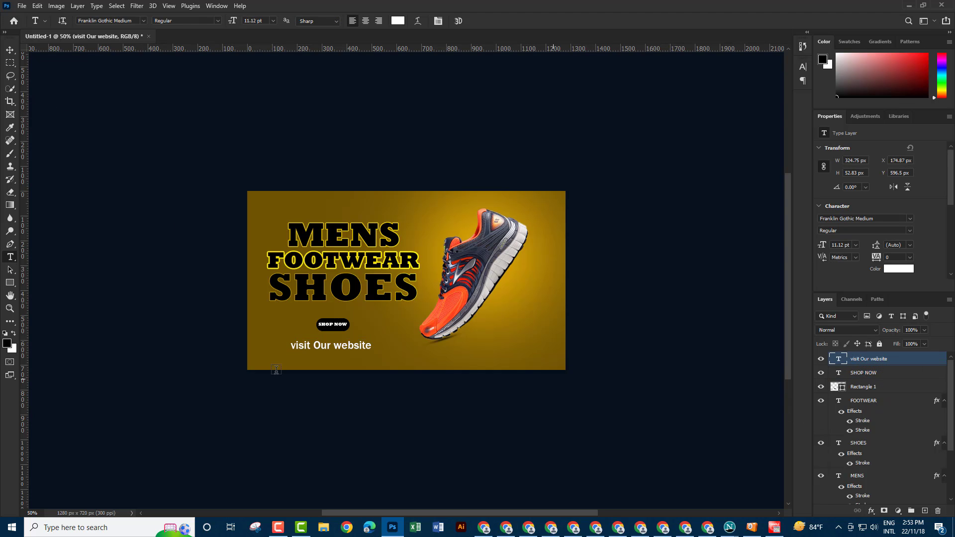
{"action": "left_click", "coordinate": [145, 22]}
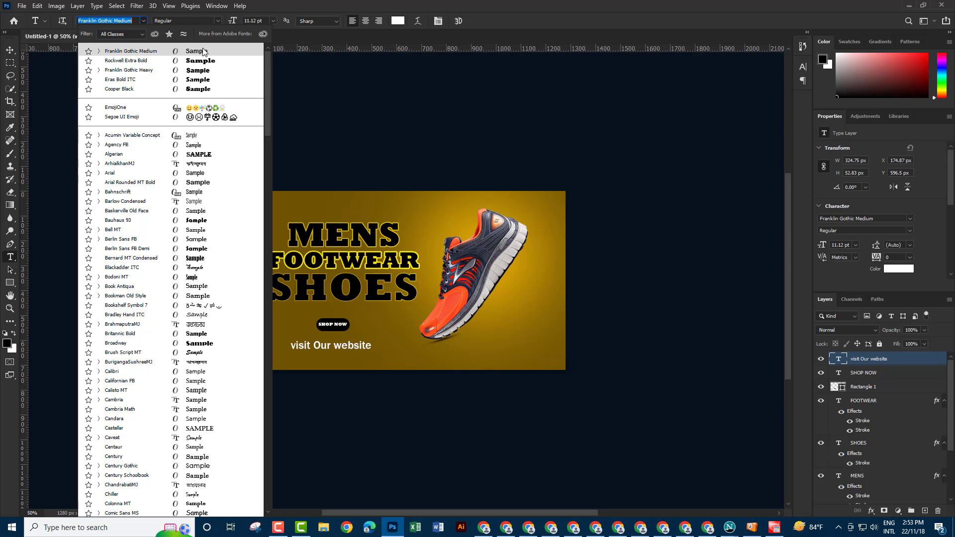
{"action": "left_click", "coordinate": [202, 51]}
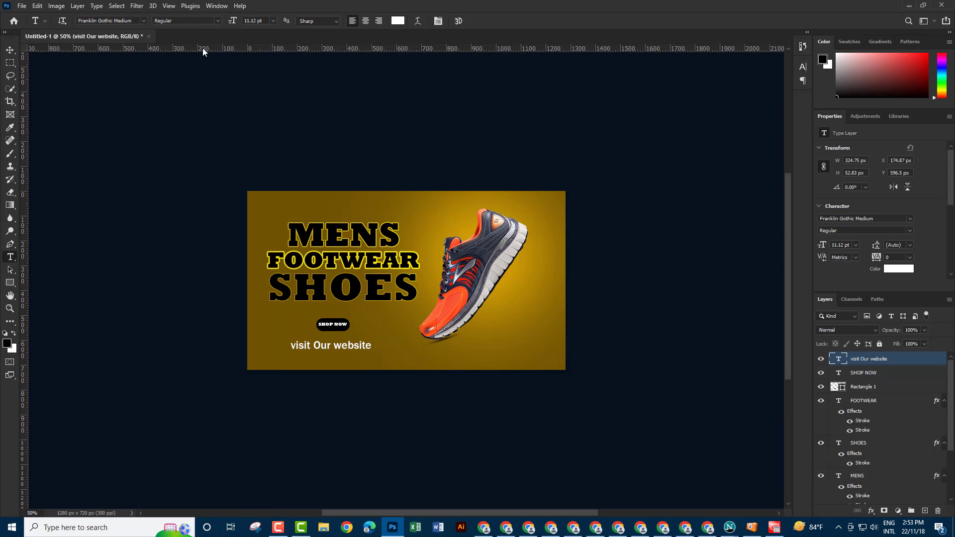
{"action": "left_click", "coordinate": [272, 21]}
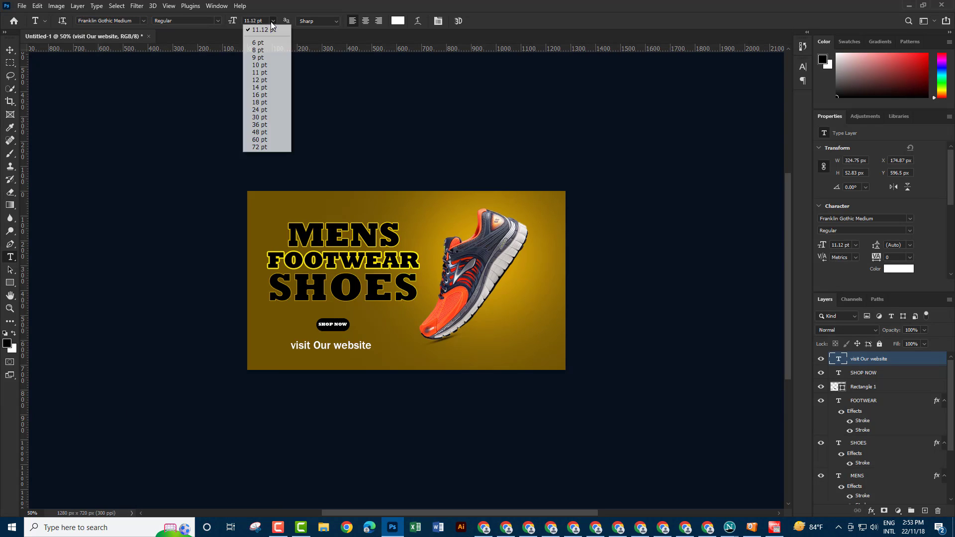
{"action": "left_click", "coordinate": [258, 80]}
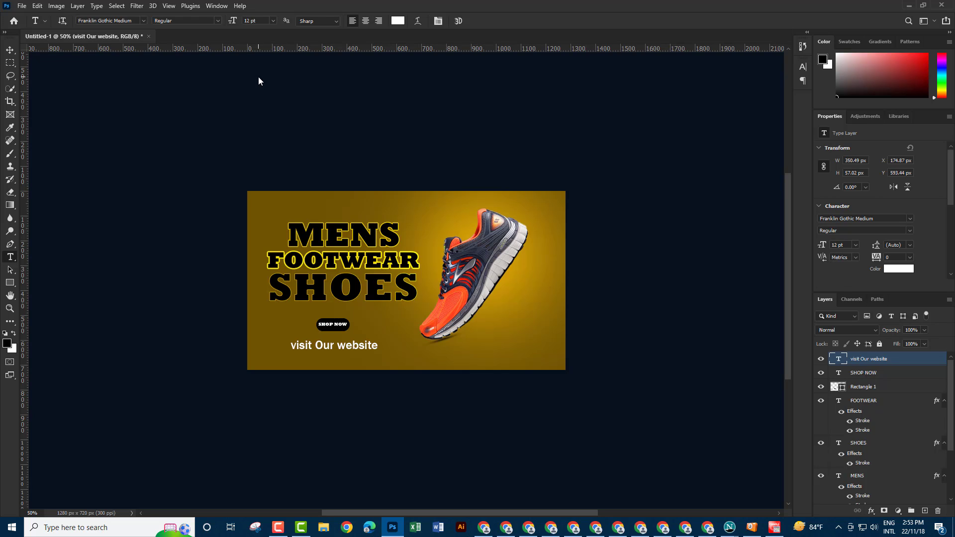
{"action": "left_click", "coordinate": [10, 51]}
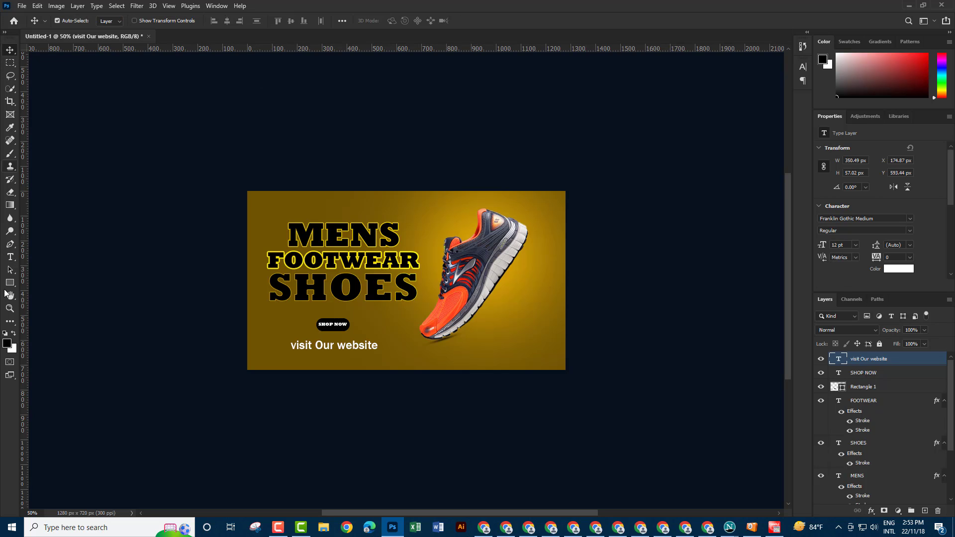
Recolour the 'visit Our website' text black.
{"action": "double_click", "coordinate": [836, 359]}
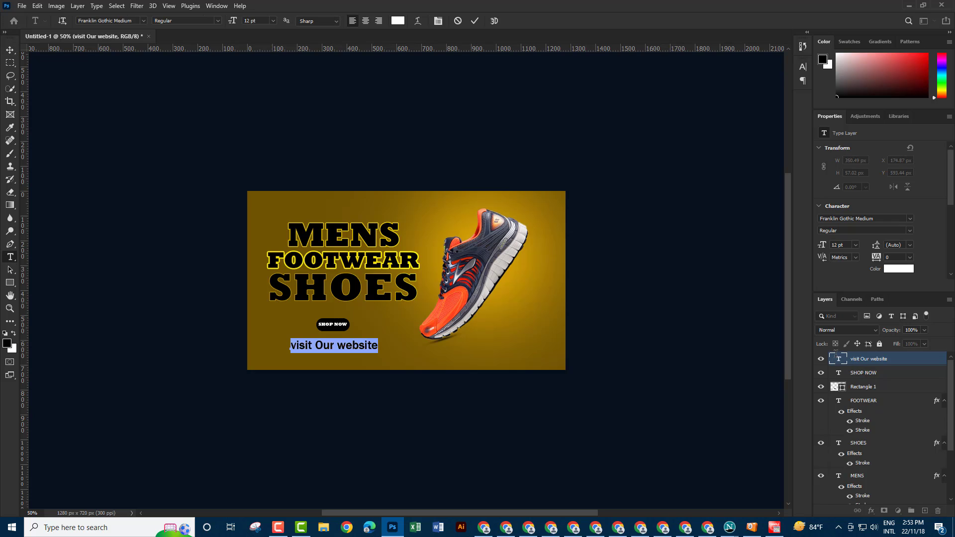
{"action": "left_click", "coordinate": [7, 343]}
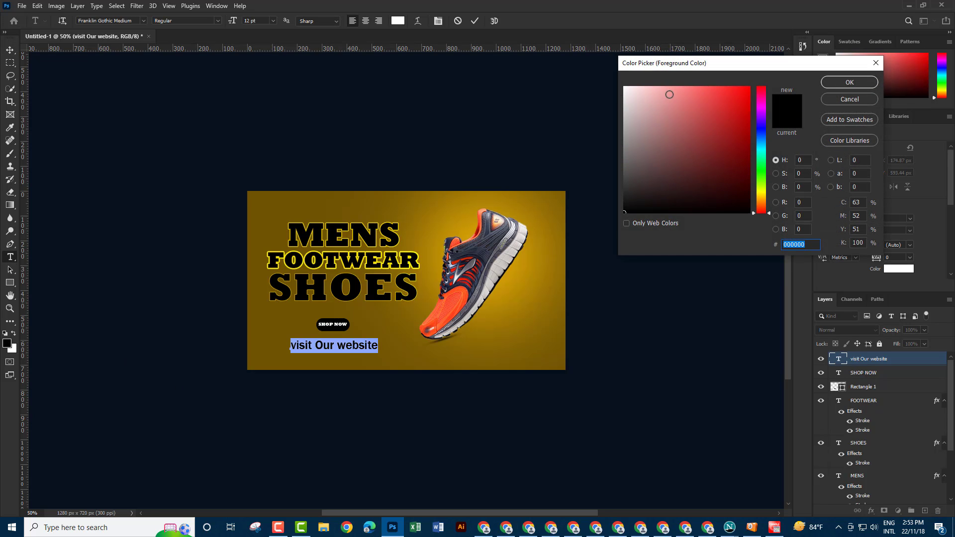
{"action": "left_click", "coordinate": [849, 82]}
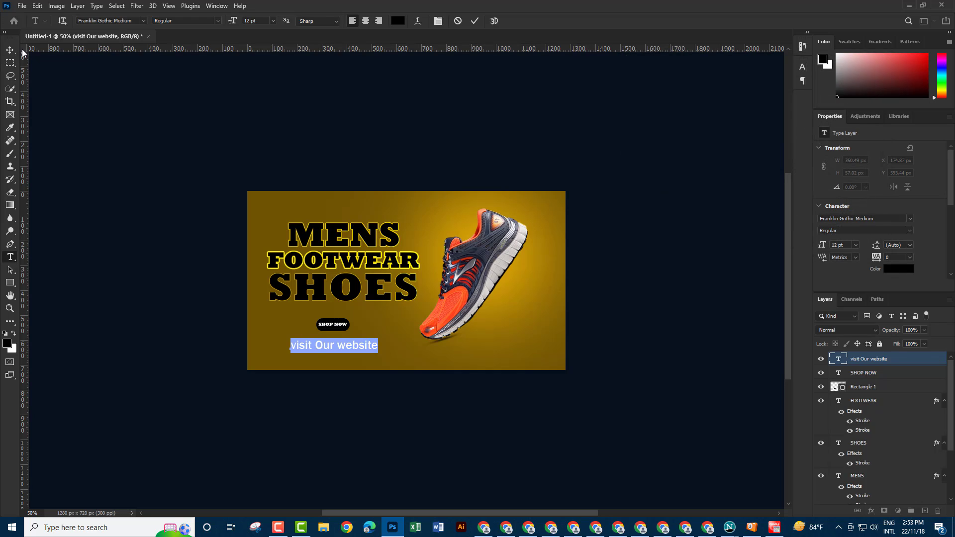
{"action": "left_click", "coordinate": [10, 50]}
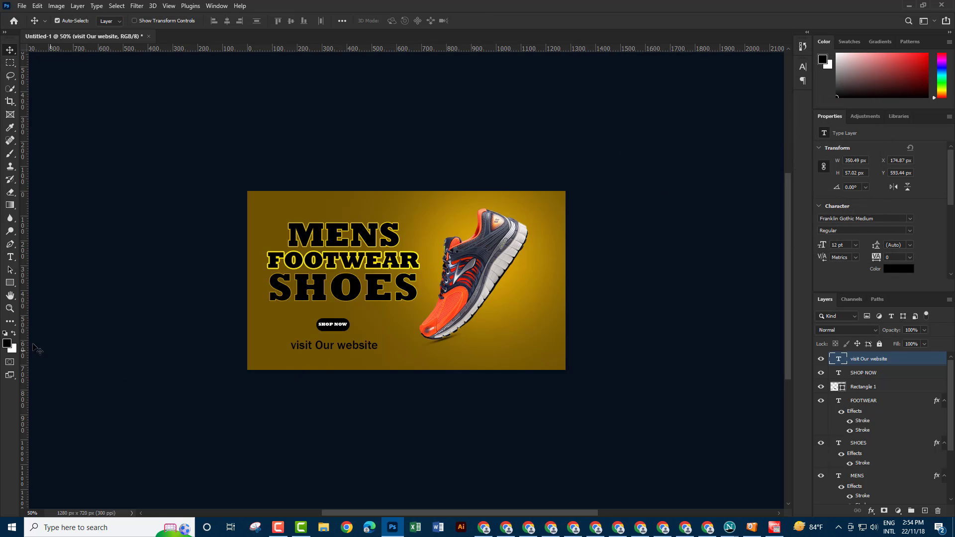
{"action": "left_click", "coordinate": [9, 256]}
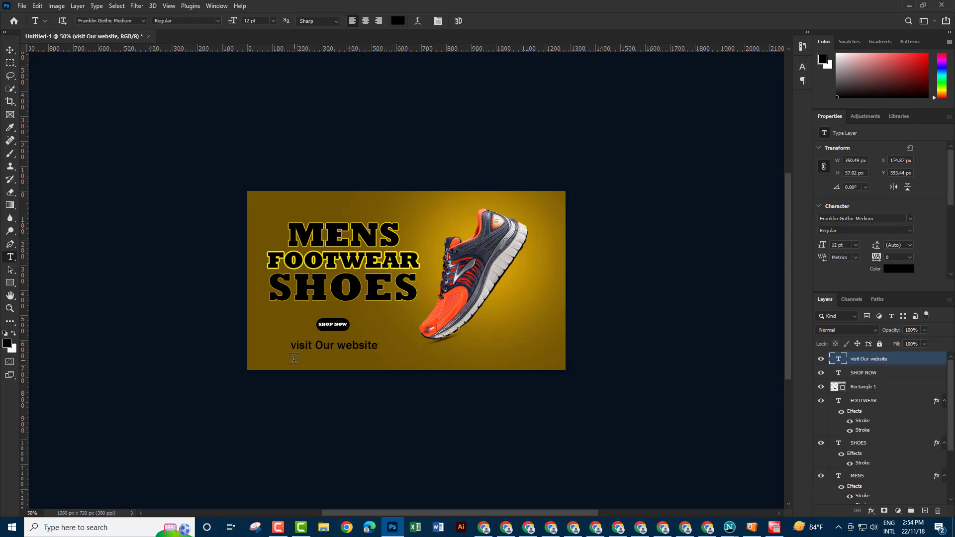
{"action": "left_click", "coordinate": [294, 359]}
{"action": "type", "text": "ww."}
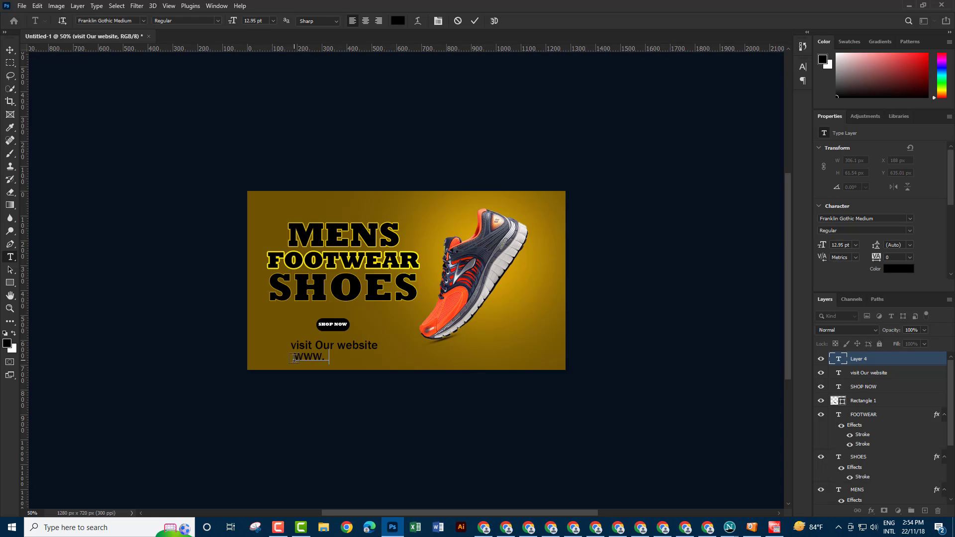
{"action": "type", "text": "tou"}
{"action": "type", "text": "chan"}
{"action": "type", "text": "dtech"}
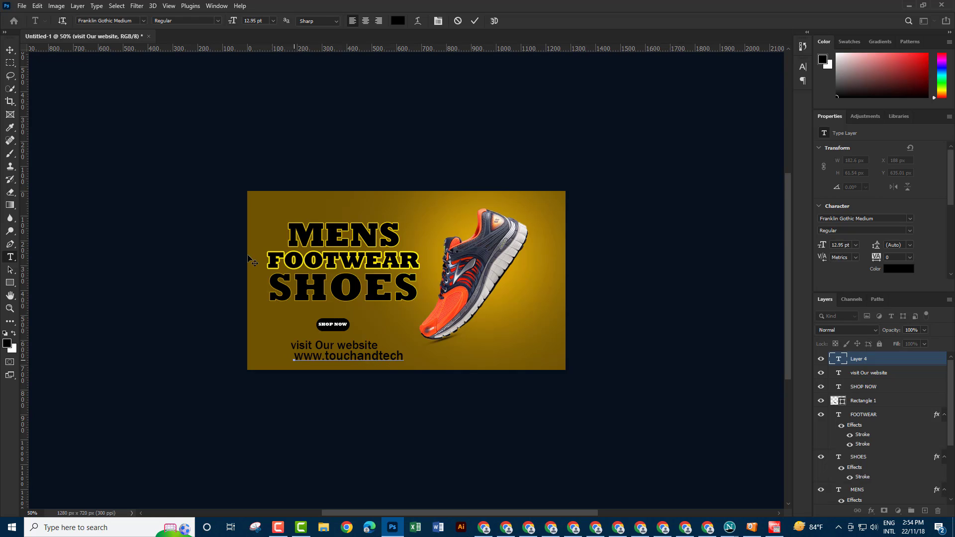
{"action": "left_click", "coordinate": [10, 49]}
{"action": "mouse_move", "coordinate": [359, 360]}
{"action": "left_mouse_down"}
{"action": "mouse_move", "coordinate": [347, 346]}
{"action": "mouse_move", "coordinate": [339, 356]}
{"action": "left_mouse_up"}
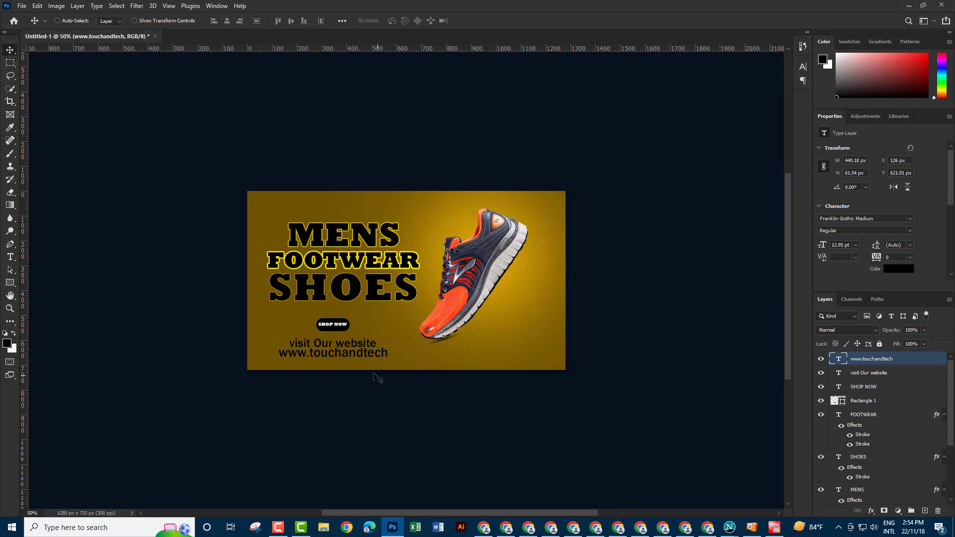
Transform both website text layers together, squeezing them to about 89% height.
{"action": "left_click", "coordinate": [869, 373], "text": "shift"}
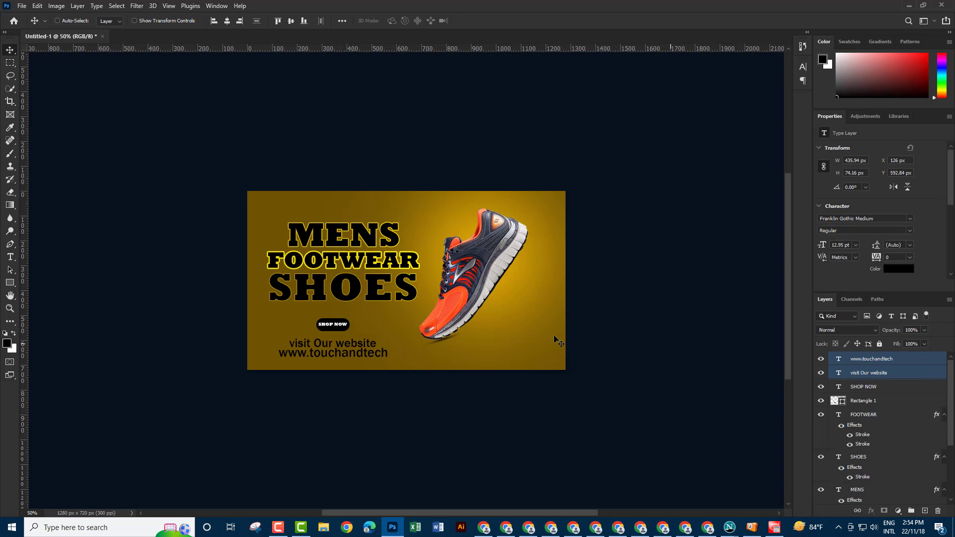
{"action": "key", "text": "ctrl+t"}
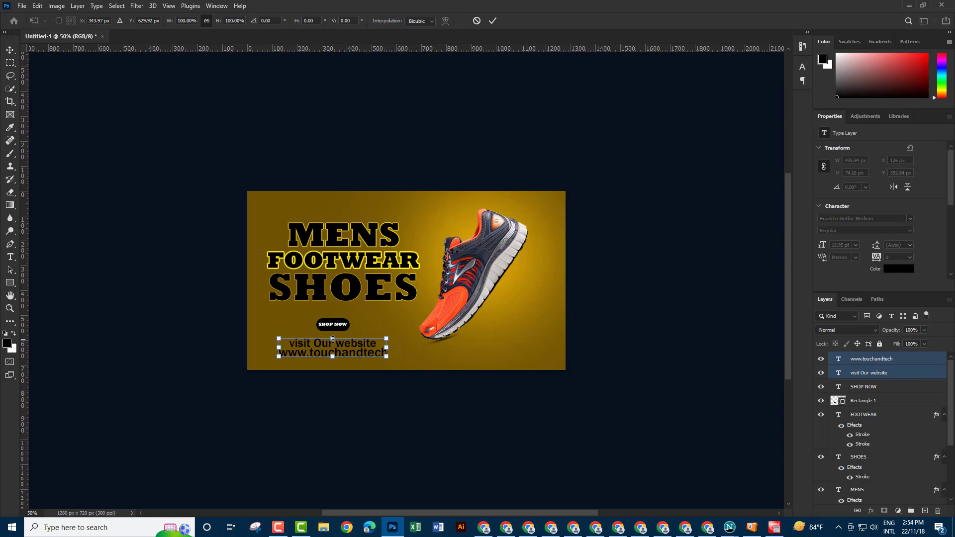
{"action": "left_click_drag", "start_coordinate": [333, 339], "coordinate": [332, 341]}
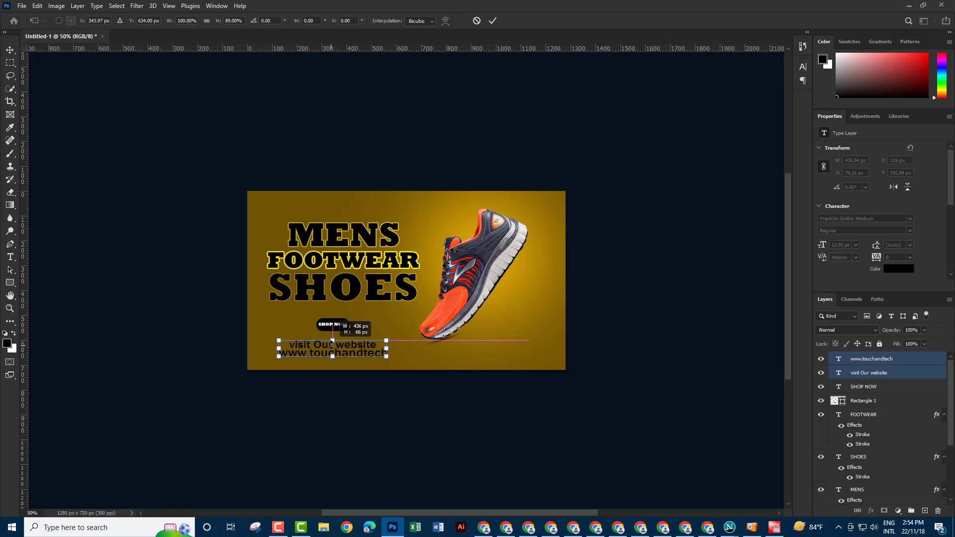
{"action": "left_click_drag", "start_coordinate": [332, 344], "coordinate": [332, 344]}
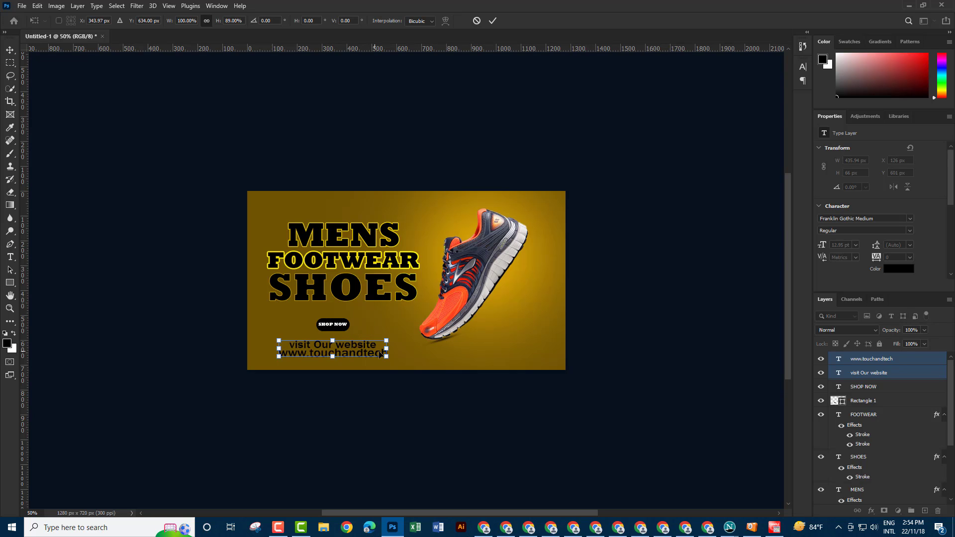
{"action": "left_click", "coordinate": [10, 49]}
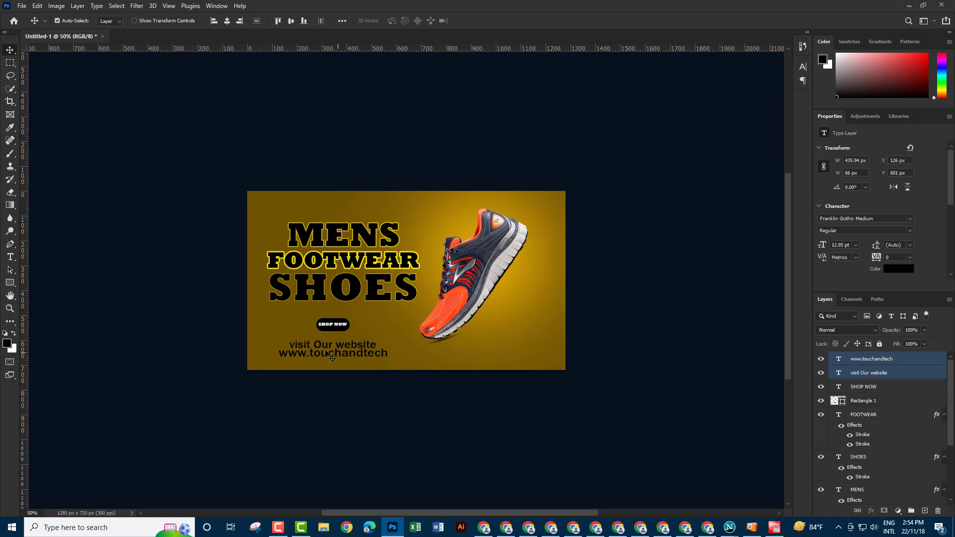
Type a 'Call to find out more' line beneath the shoe.
{"action": "left_click", "coordinate": [10, 256]}
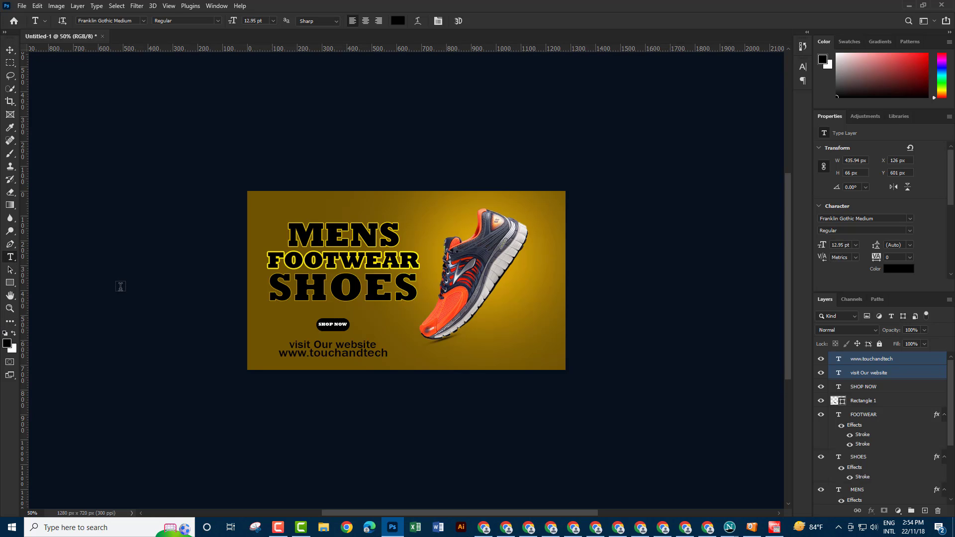
{"action": "left_click", "coordinate": [470, 332]}
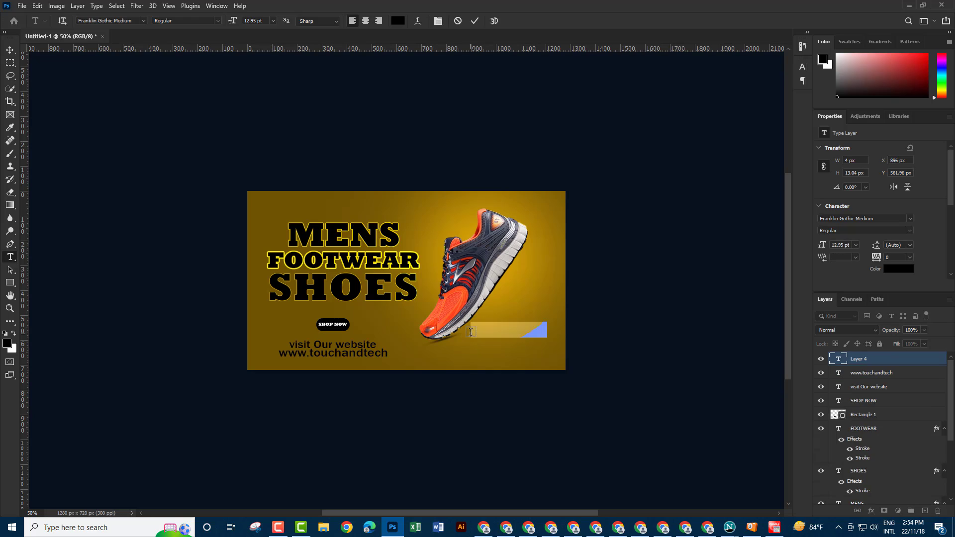
{"action": "type", "text": "Call"}
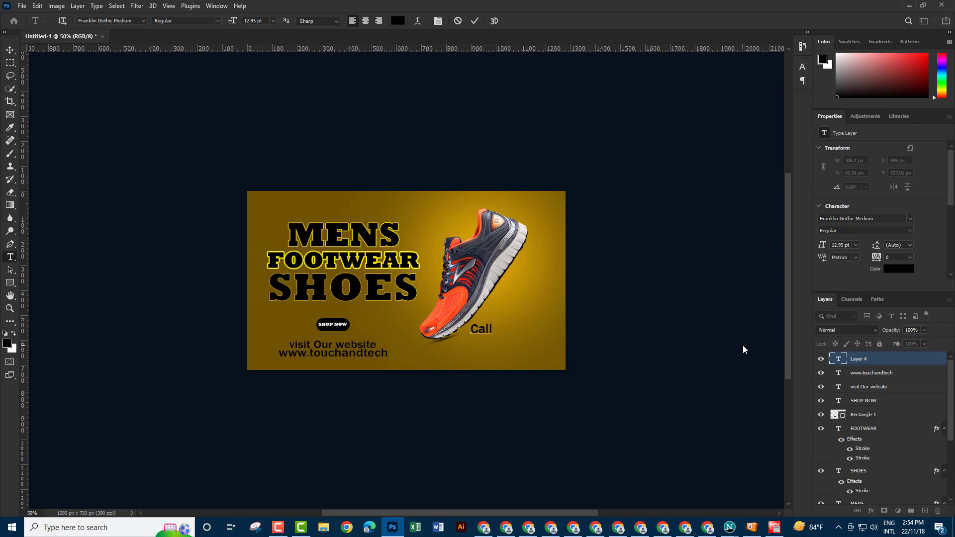
{"action": "type", "text": " to fi"}
{"action": "type", "text": "nd o"}
{"action": "type", "text": "ut m"}
{"action": "left_click", "coordinate": [10, 50]}
Rescale the call line and move it to the banner's lower right.
{"action": "key", "text": "ctrl+t"}
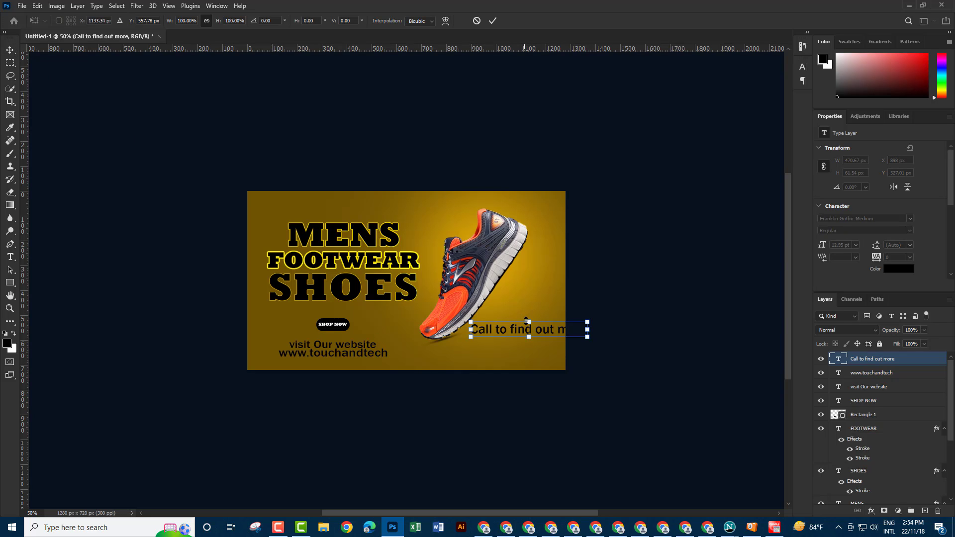
{"action": "left_click_drag", "start_coordinate": [526, 321], "coordinate": [514, 345]}
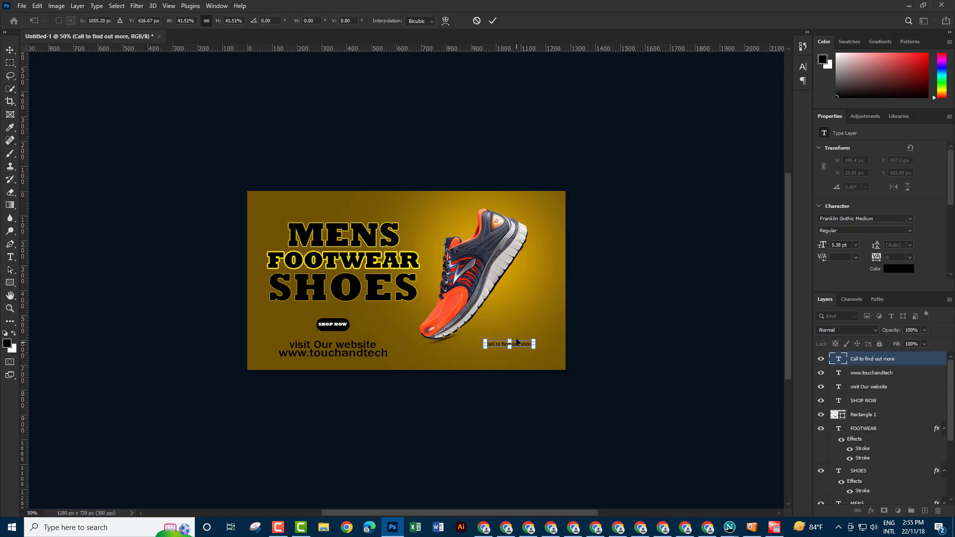
{"action": "mouse_move", "coordinate": [534, 341]}
{"action": "left_mouse_down"}
{"action": "mouse_move", "coordinate": [565, 330]}
{"action": "mouse_move", "coordinate": [516, 339]}
{"action": "left_mouse_up"}
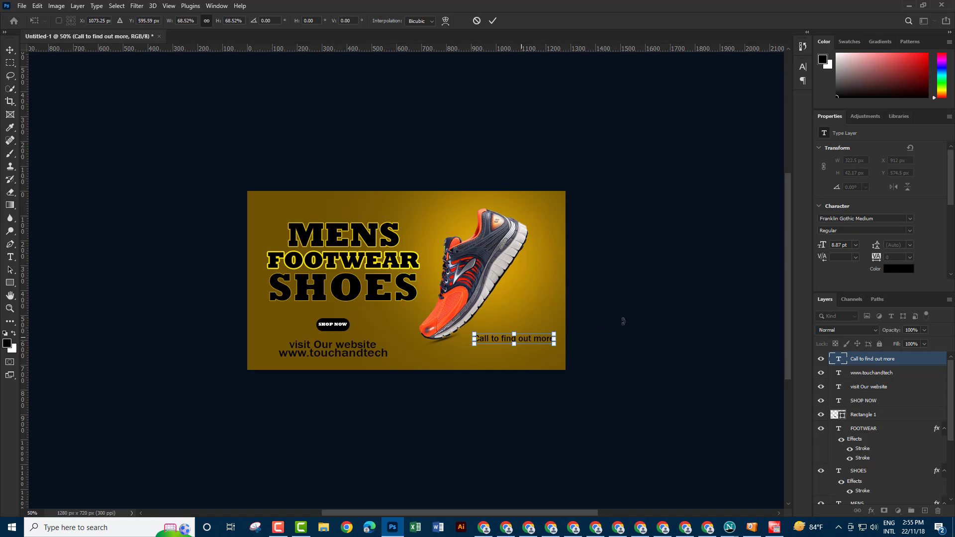
{"action": "left_click", "coordinate": [10, 63]}
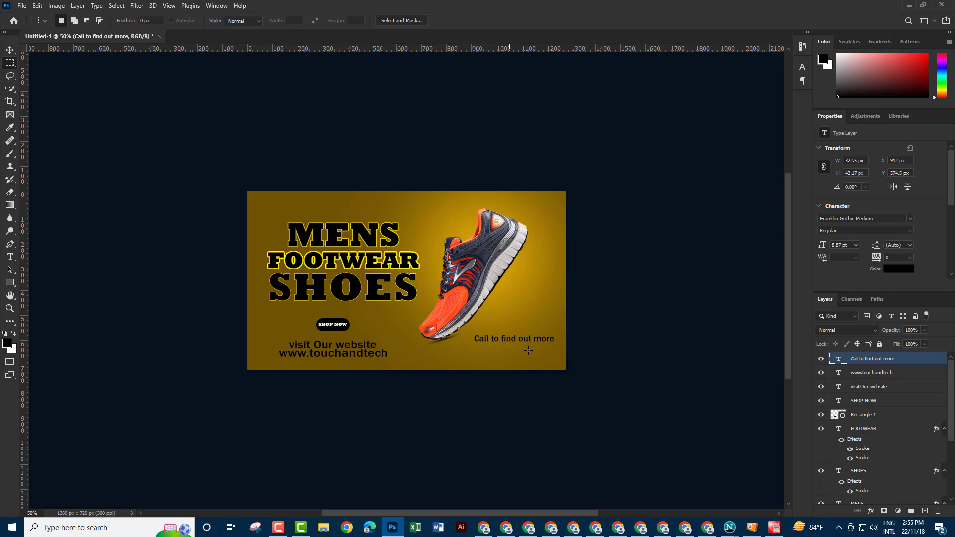
{"action": "left_click", "coordinate": [10, 51]}
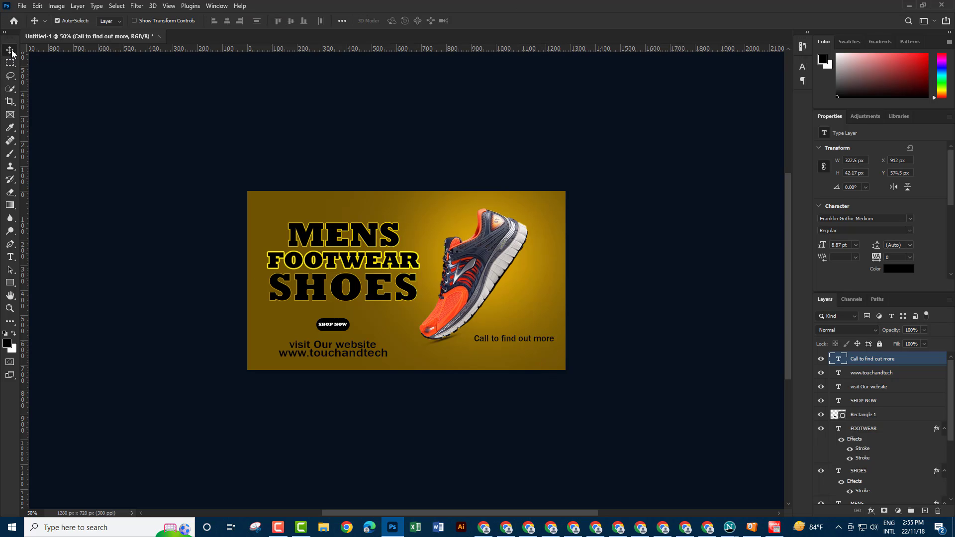
Open the phone-call icon image, copy it onto the banner, and close its document.
{"action": "left_click", "coordinate": [22, 6]}
{"action": "left_click", "coordinate": [30, 26]}
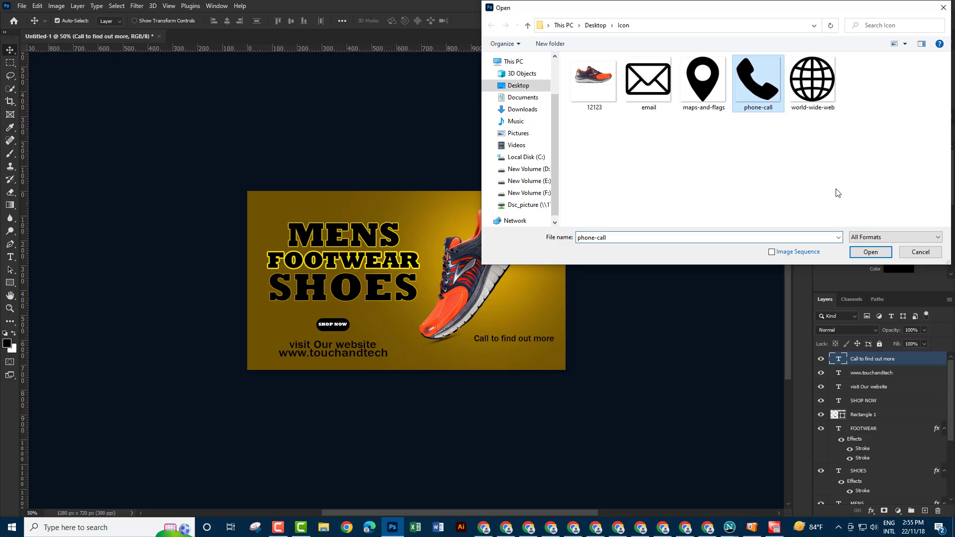
{"action": "left_click", "coordinate": [865, 250]}
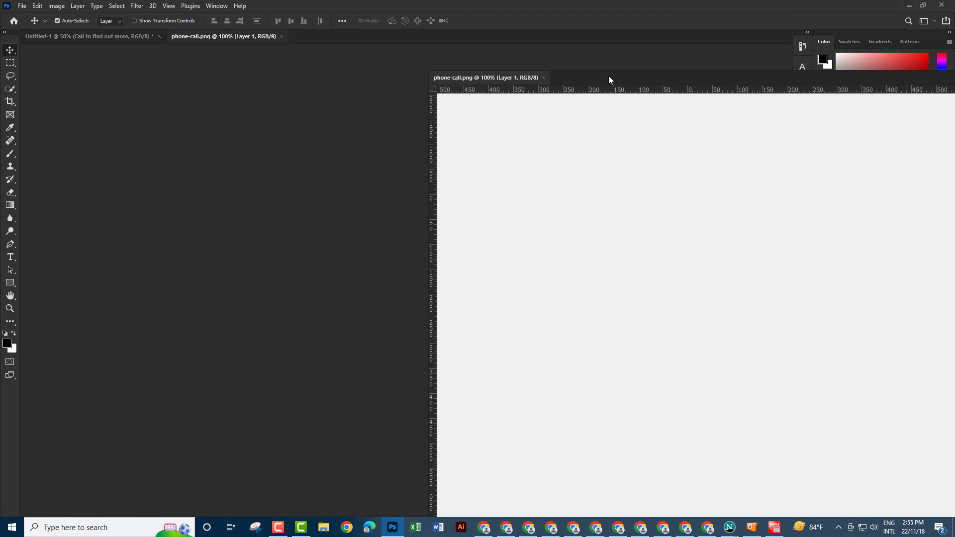
{"action": "left_click_drag", "start_coordinate": [243, 37], "coordinate": [736, 77]}
{"action": "mouse_move", "coordinate": [695, 234]}
{"action": "left_mouse_down"}
{"action": "mouse_move", "coordinate": [545, 324]}
{"action": "mouse_move", "coordinate": [479, 319]}
{"action": "left_mouse_up"}
{"action": "left_click", "coordinate": [822, 77]}
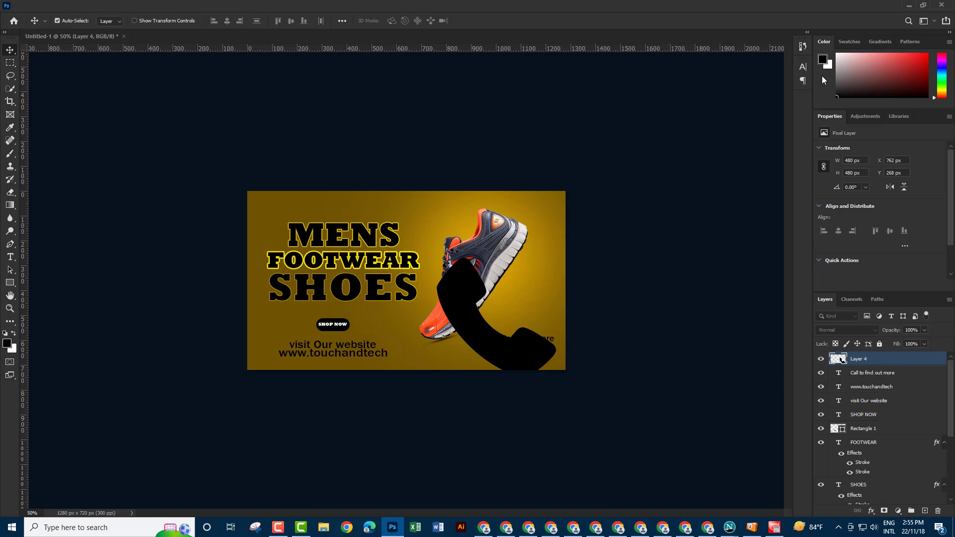
Shrink the phone icon to about 51 px square below the call line.
{"action": "key", "text": "ctrl+plus"}
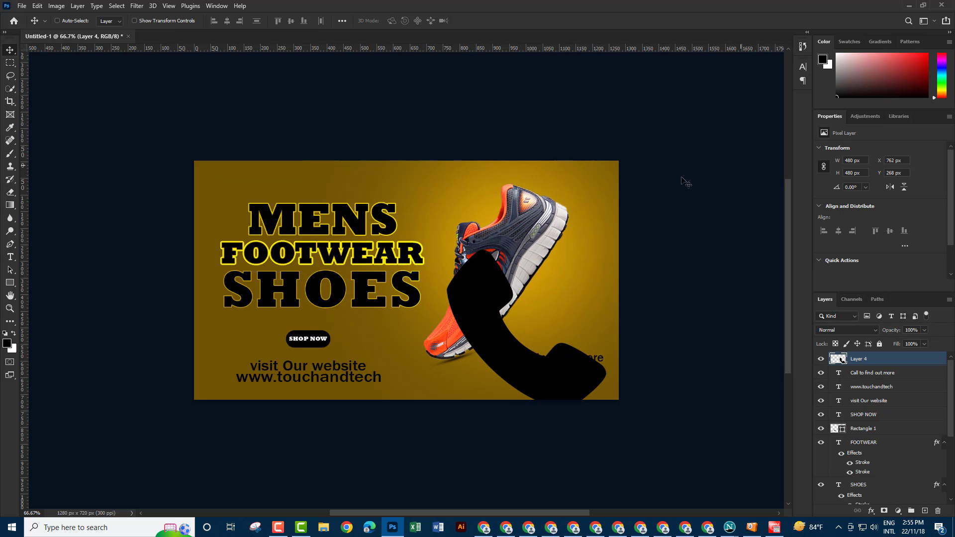
{"action": "key", "text": "ctrl+t"}
{"action": "mouse_move", "coordinate": [531, 255]}
{"action": "left_mouse_down"}
{"action": "mouse_move", "coordinate": [531, 398]}
{"action": "mouse_move", "coordinate": [541, 381]}
{"action": "left_mouse_up"}
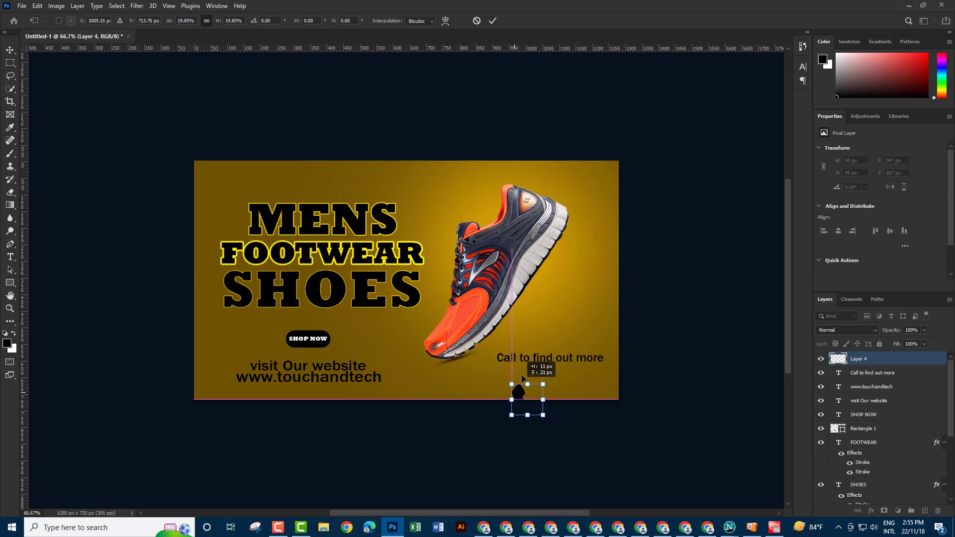
{"action": "key", "text": "ctrl+plus"}
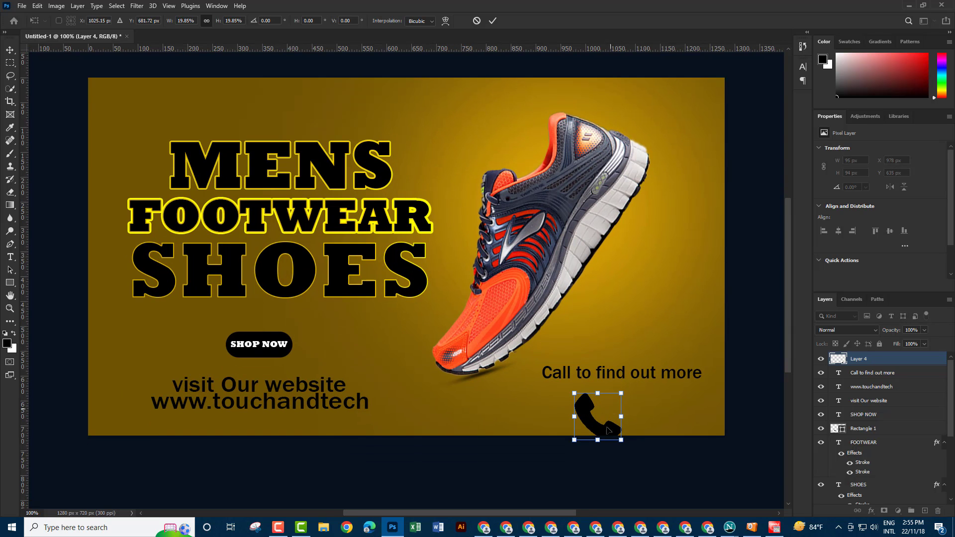
{"action": "mouse_move", "coordinate": [608, 430]}
{"action": "left_mouse_down"}
{"action": "mouse_move", "coordinate": [605, 402]}
{"action": "mouse_move", "coordinate": [623, 398]}
{"action": "left_mouse_up"}
{"action": "key", "text": "Return"}
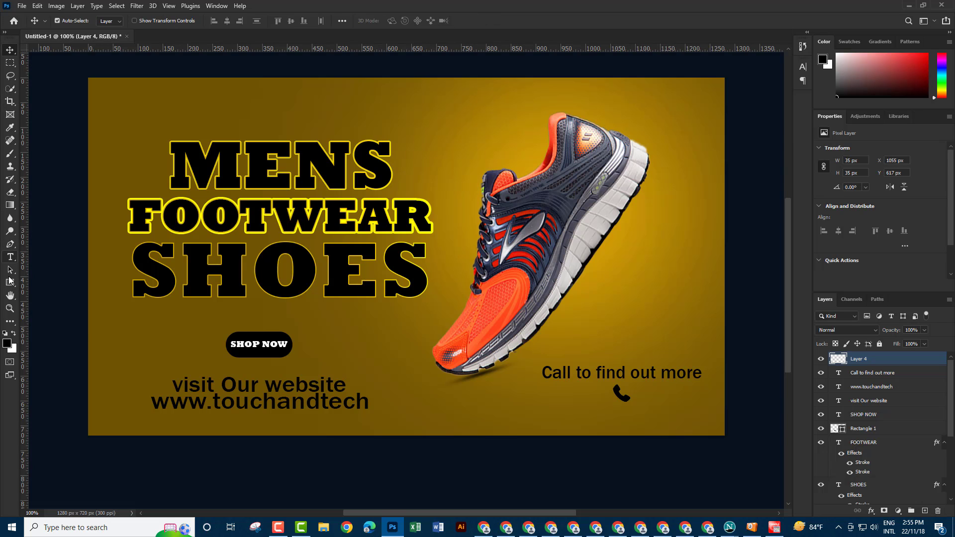
Draw a black circle about 62 px across beneath the call text.
{"action": "left_click", "coordinate": [10, 283]}
{"action": "left_click", "coordinate": [49, 292]}
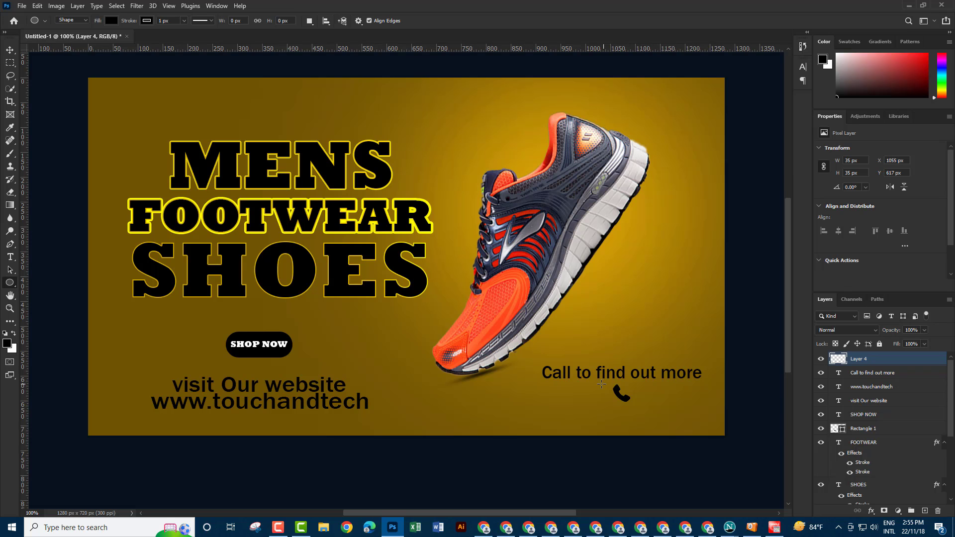
{"action": "left_click_drag", "start_coordinate": [583, 389], "coordinate": [611, 414]}
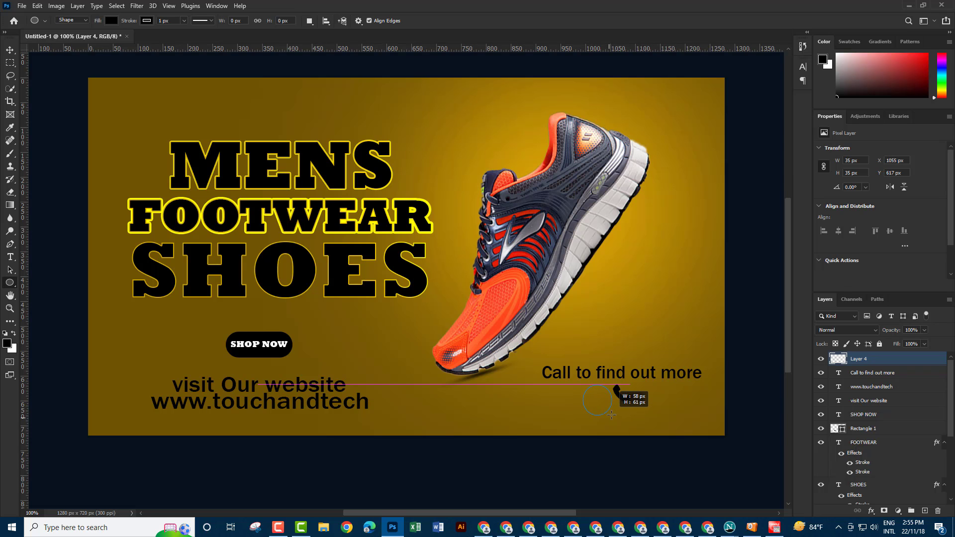
{"action": "left_click_drag", "start_coordinate": [611, 414], "coordinate": [607, 408]}
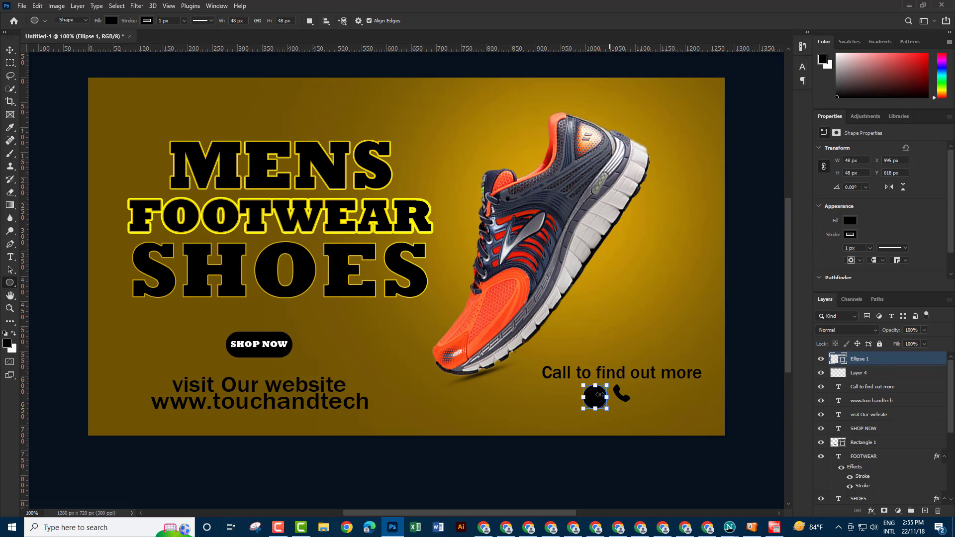
{"action": "left_click", "coordinate": [9, 49]}
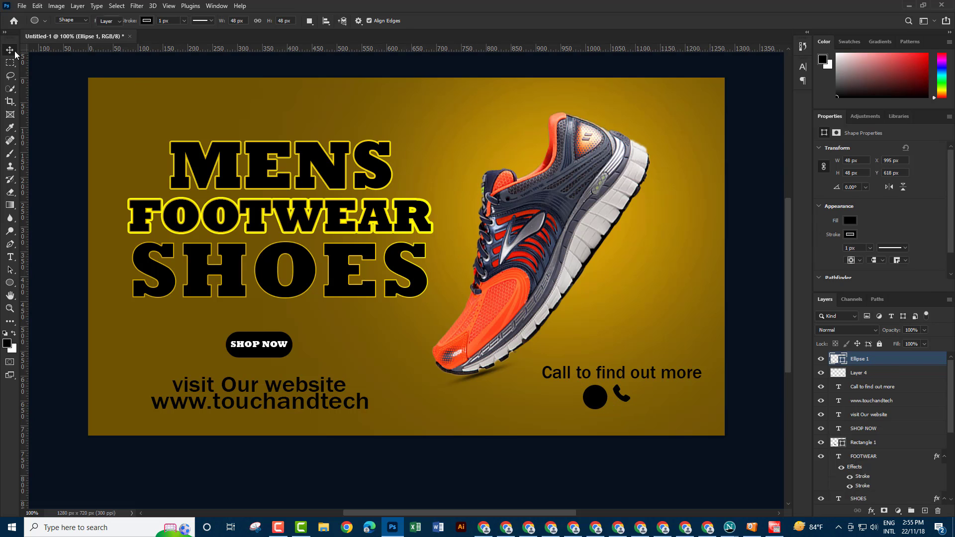
Give the phone icon layer a white Color Overlay style.
{"action": "left_click", "coordinate": [619, 395]}
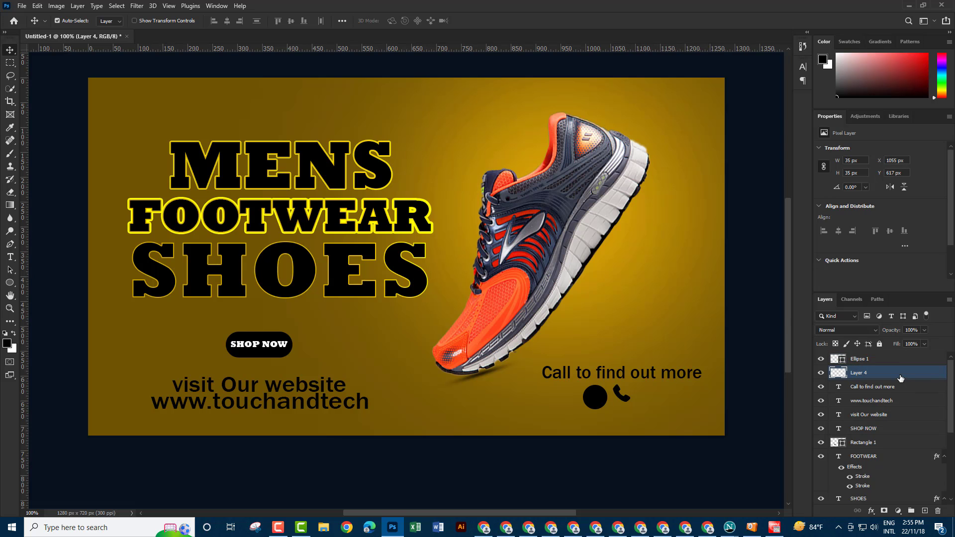
{"action": "double_click", "coordinate": [901, 378]}
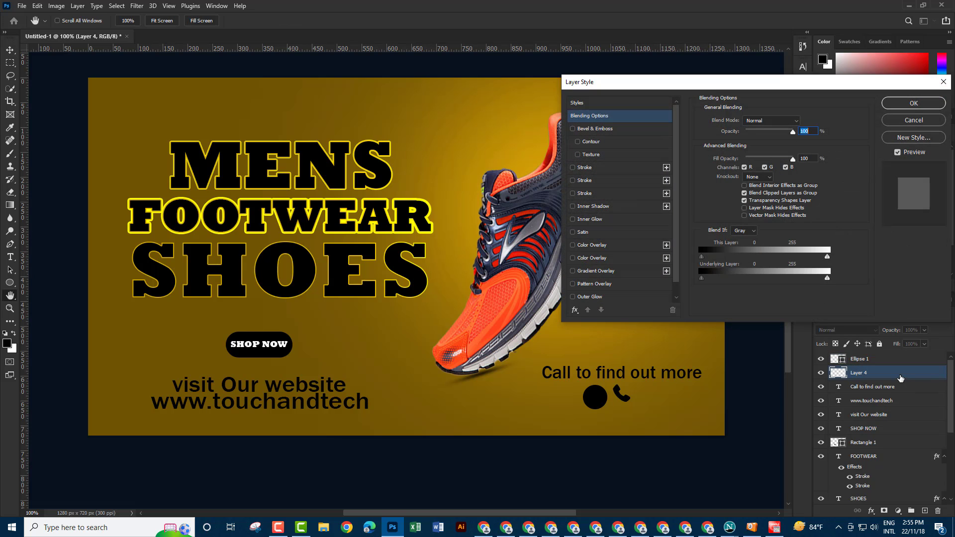
{"action": "left_click", "coordinate": [572, 245]}
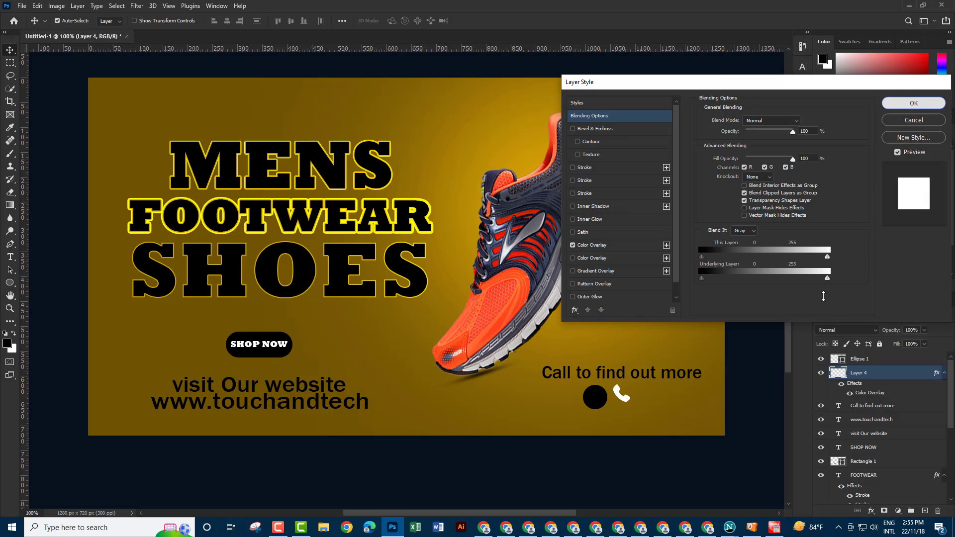
{"action": "left_click", "coordinate": [915, 104]}
Stack the phone icon above the circle and centre the circle behind it.
{"action": "left_click_drag", "start_coordinate": [598, 404], "coordinate": [621, 404]}
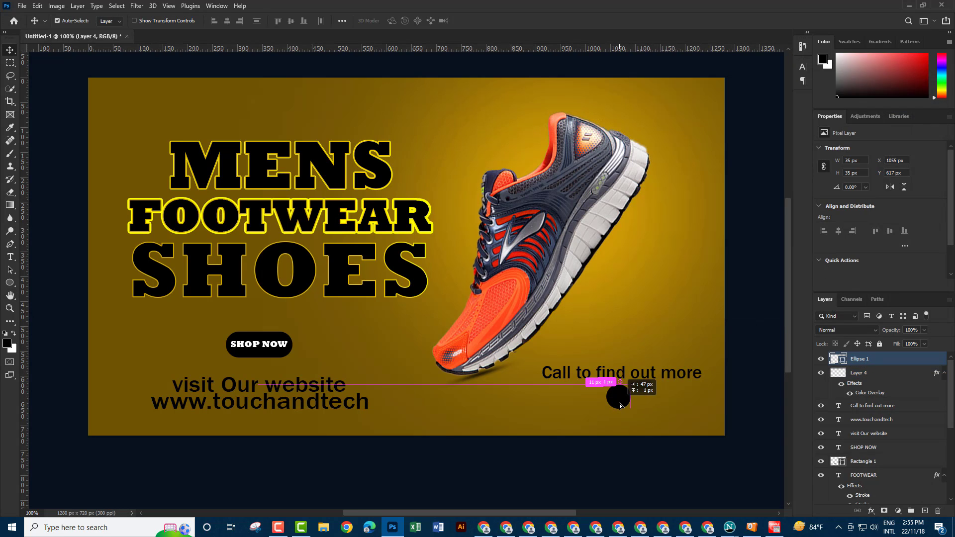
{"action": "left_click_drag", "start_coordinate": [872, 377], "coordinate": [870, 354]}
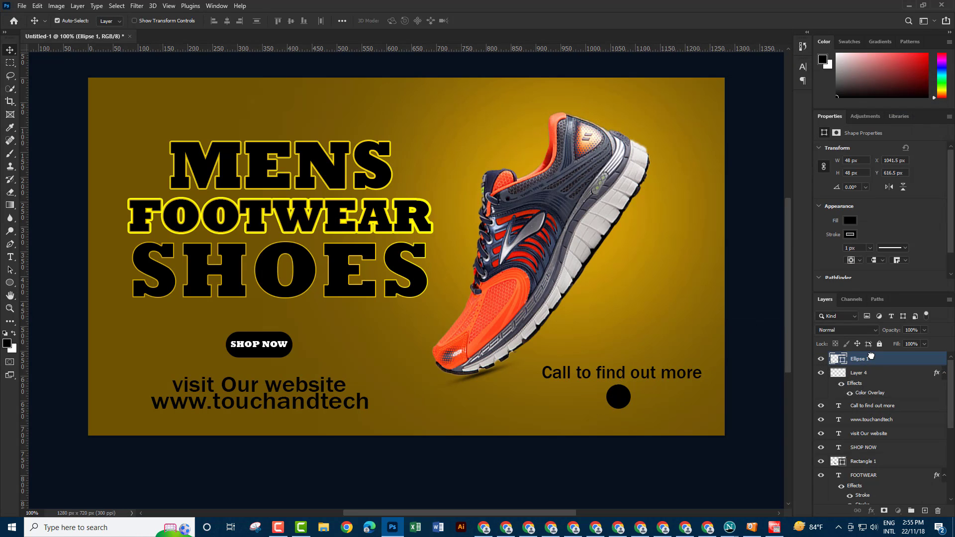
{"action": "left_click_drag", "start_coordinate": [623, 394], "coordinate": [618, 401]}
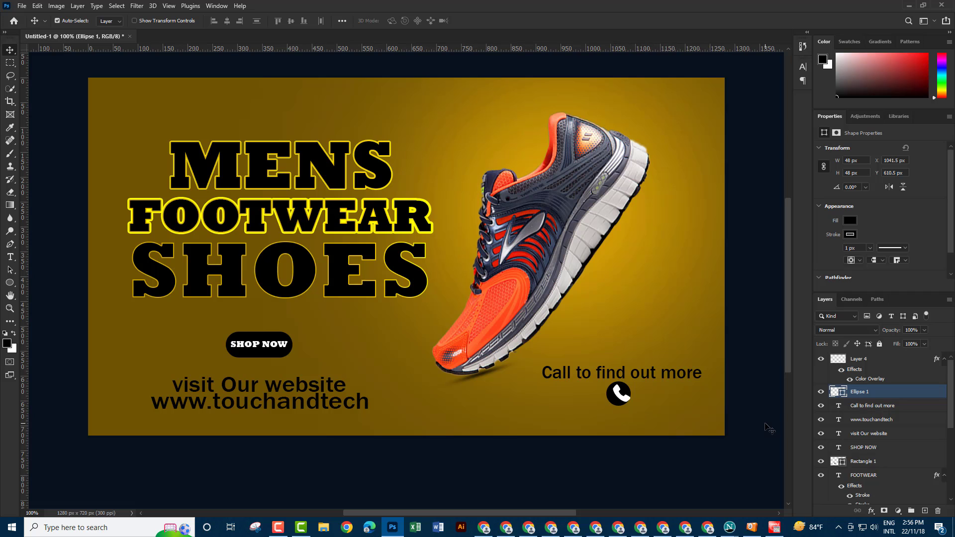
Nudge the phone badge 3 px right and 1 px down, zooming out and in to check.
{"action": "key", "text": "Right"}
{"action": "key", "text": "Right"}
{"action": "key", "text": "Right"}
{"action": "key", "text": "Down"}
{"action": "key", "text": "ctrl+minus"}
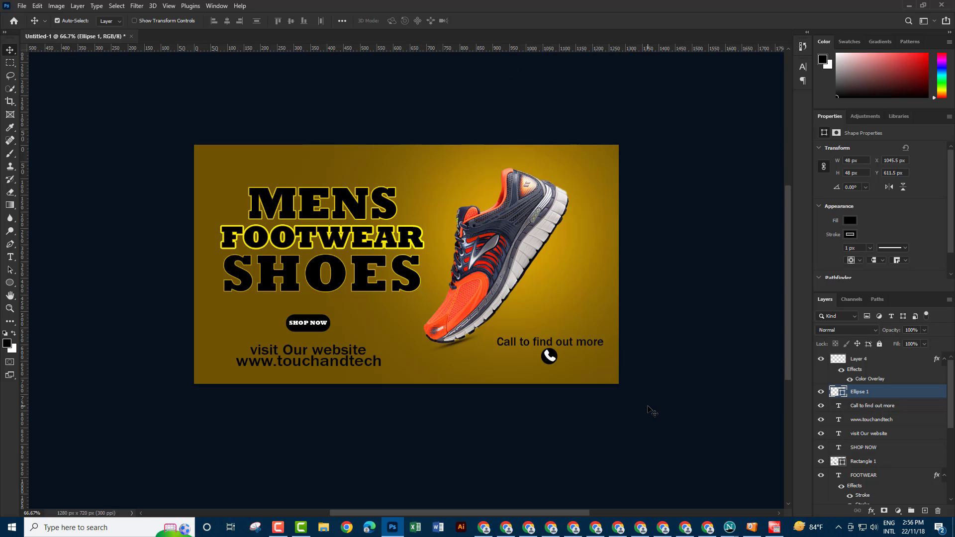
{"action": "key", "text": "ctrl+minus"}
{"action": "key", "text": "ctrl+plus"}
{"action": "key", "text": "ctrl"}
{"action": "key", "text": "ctrl+plus"}
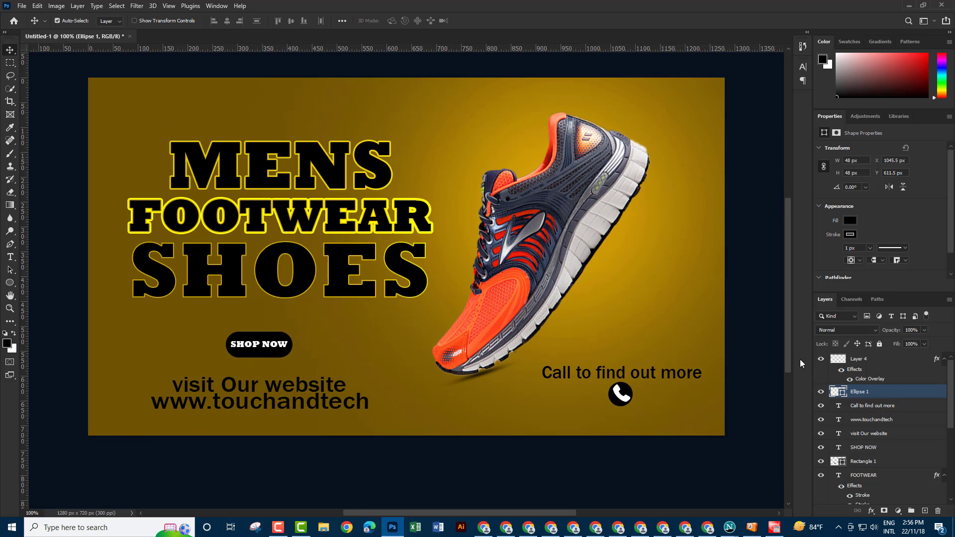
{"action": "key", "text": "ctrl+minus"}
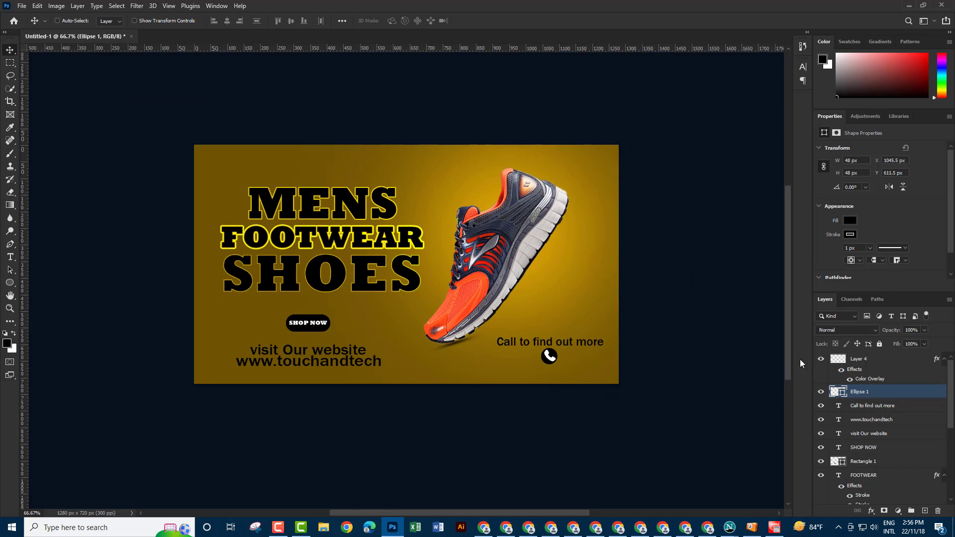
{"action": "key", "text": "ctrl+minus"}
{"action": "key", "text": "ctrl+minus"}
{"action": "key", "text": "ctrl+plus"}
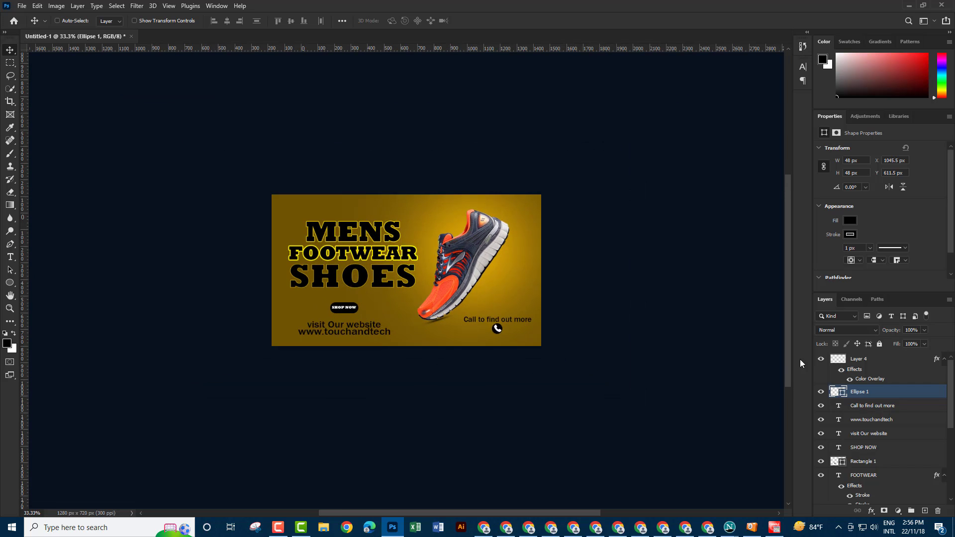
{"action": "key", "text": "ctrl+plus"}
{"action": "key", "text": "ctrl+plus"}
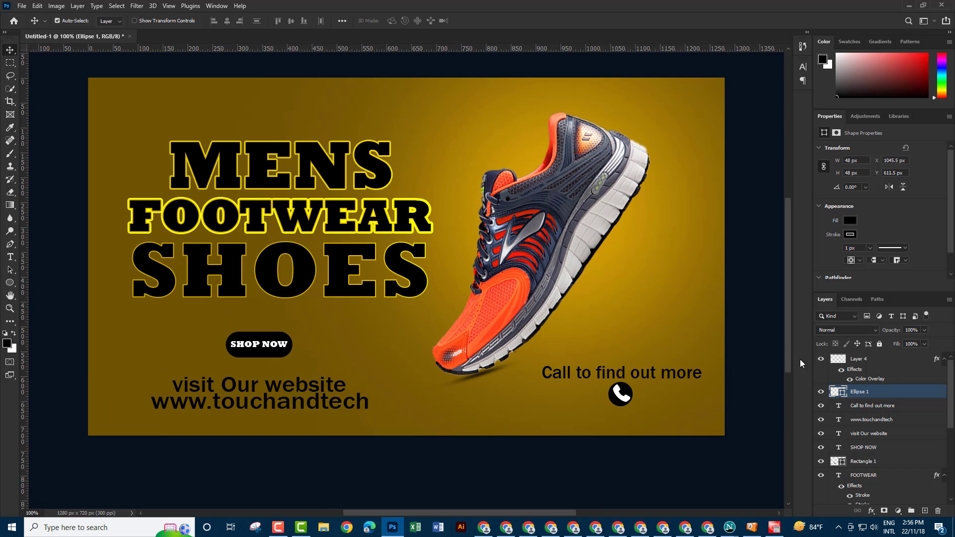
{"action": "left_click", "coordinate": [22, 6]}
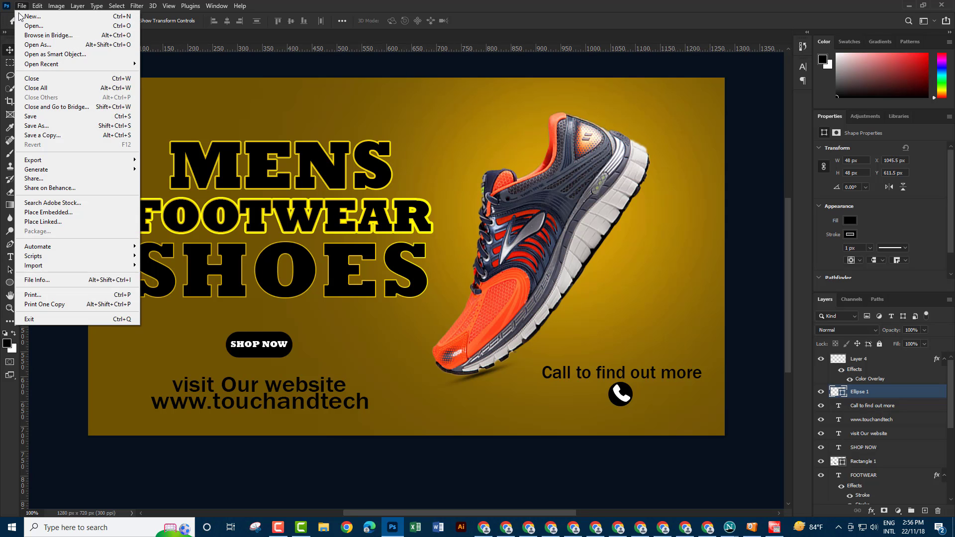
{"action": "left_click", "coordinate": [23, 126]}
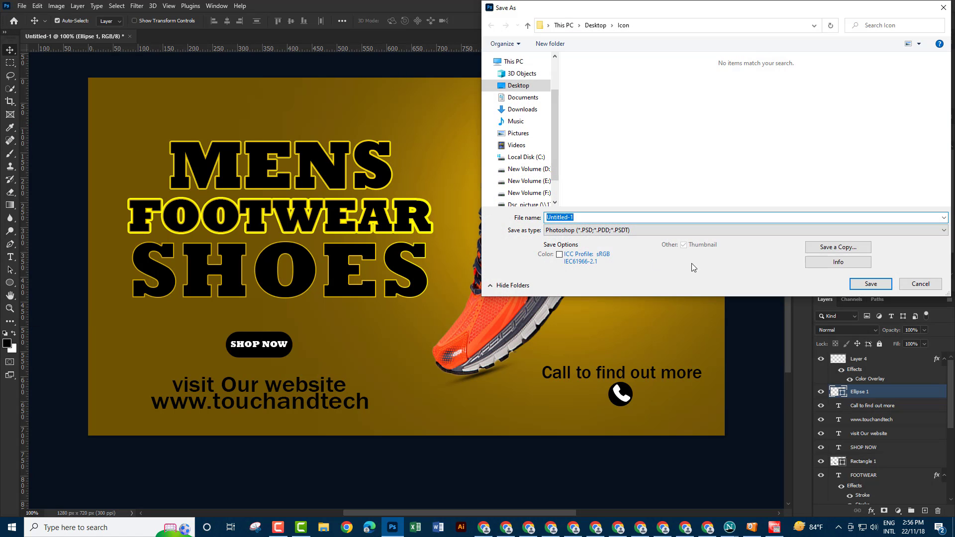
{"action": "left_click", "coordinate": [851, 248]}
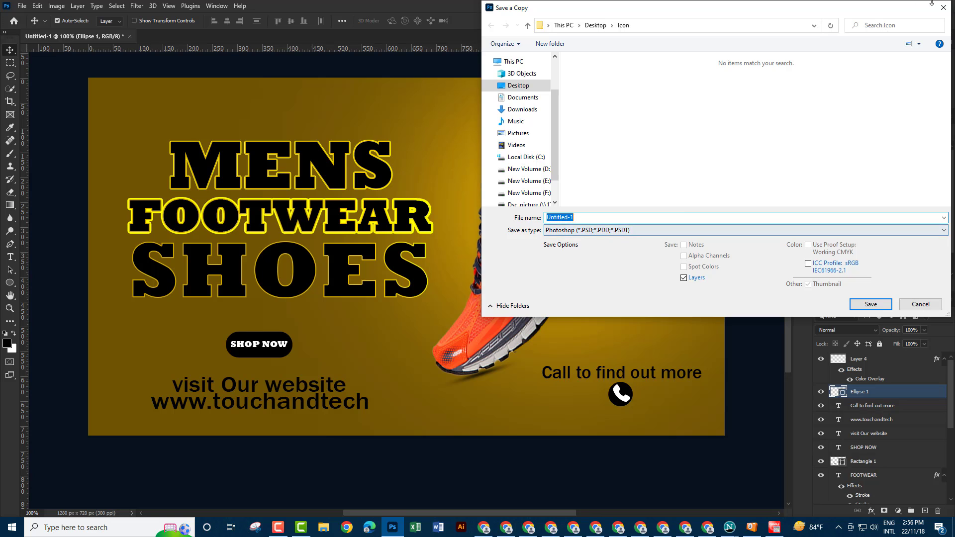
{"action": "left_click", "coordinate": [945, 8]}
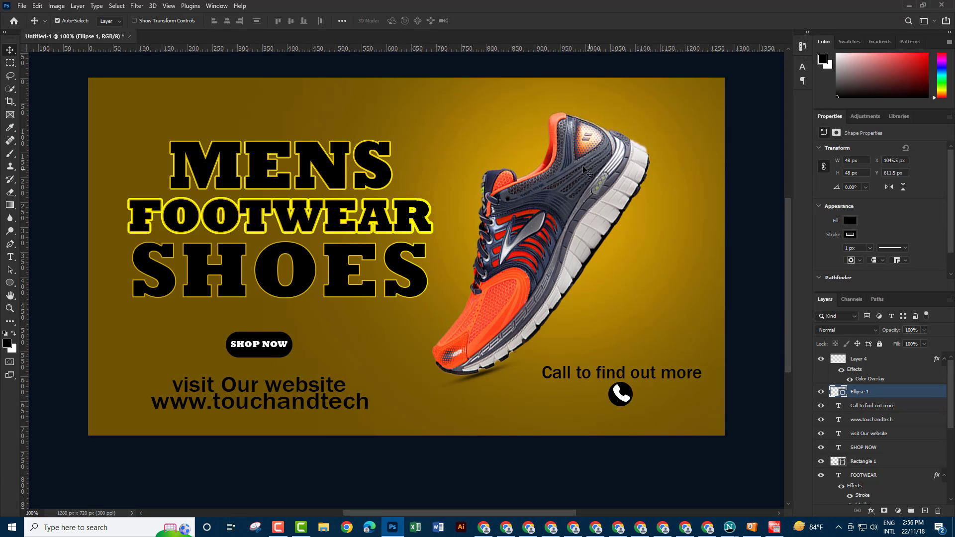
{"action": "left_click", "coordinate": [543, 226]}
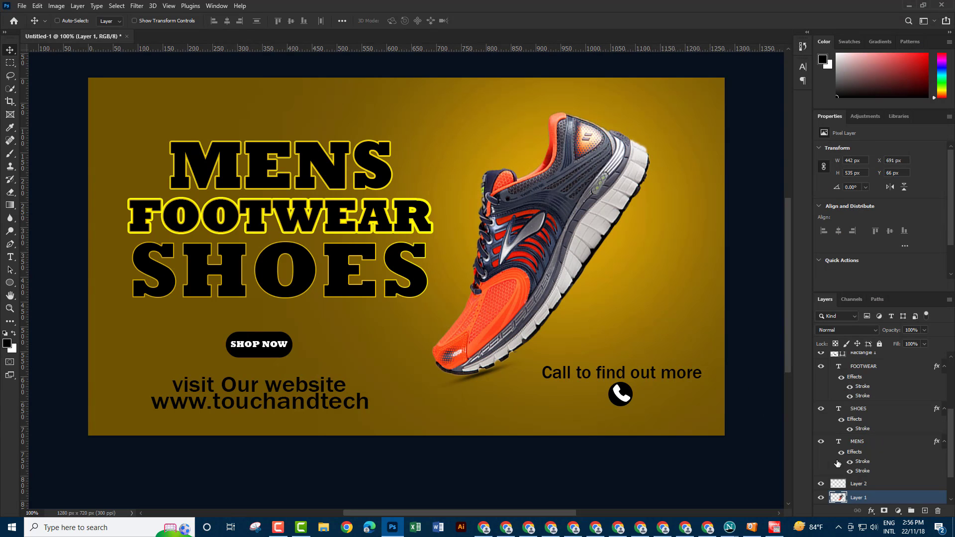
Apply Levels with inputs 27 / 0.66 / 229 to the shoe photo layer.
{"action": "key", "text": "ctrl+l"}
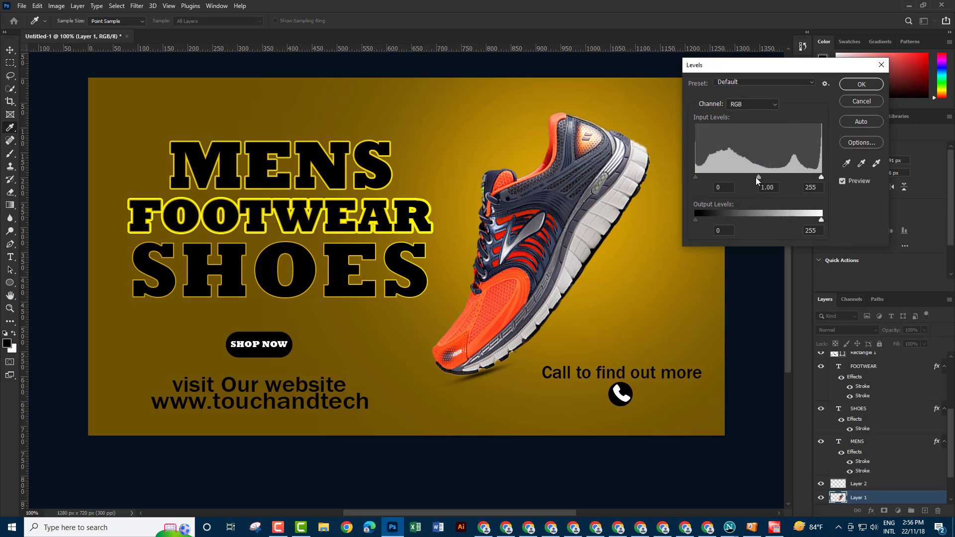
{"action": "left_click_drag", "start_coordinate": [758, 177], "coordinate": [771, 177]}
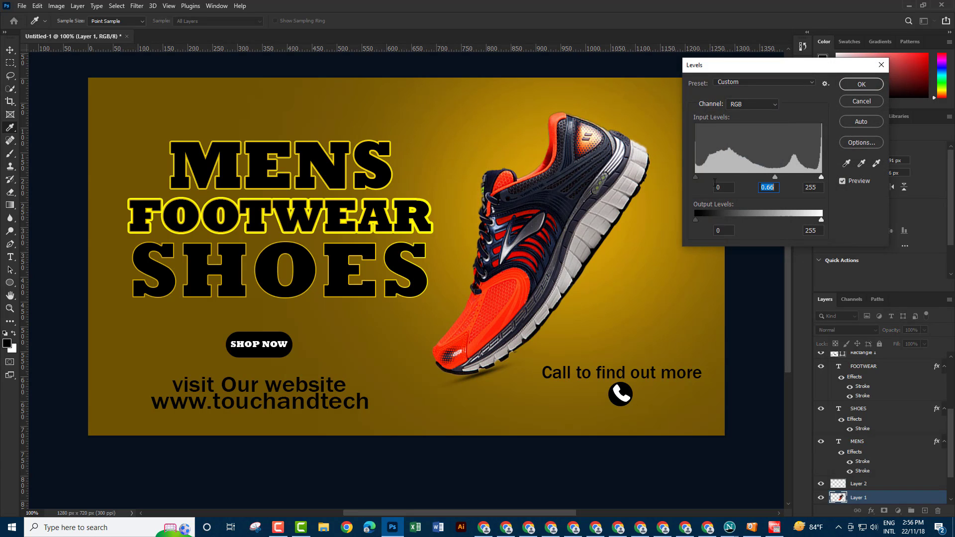
{"action": "left_click_drag", "start_coordinate": [695, 177], "coordinate": [708, 177]}
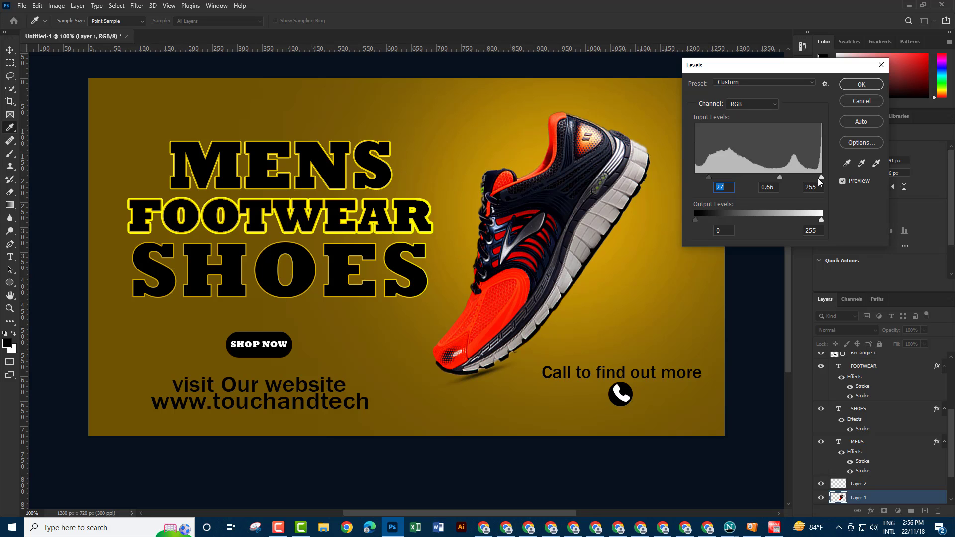
{"action": "left_click_drag", "start_coordinate": [821, 178], "coordinate": [807, 178]}
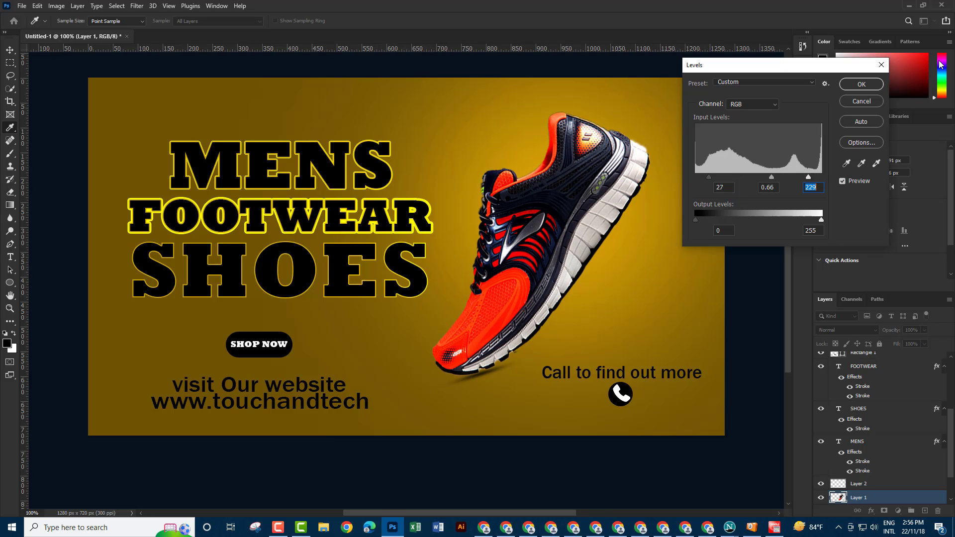
{"action": "left_click", "coordinate": [861, 84]}
{"action": "key", "text": "v"}
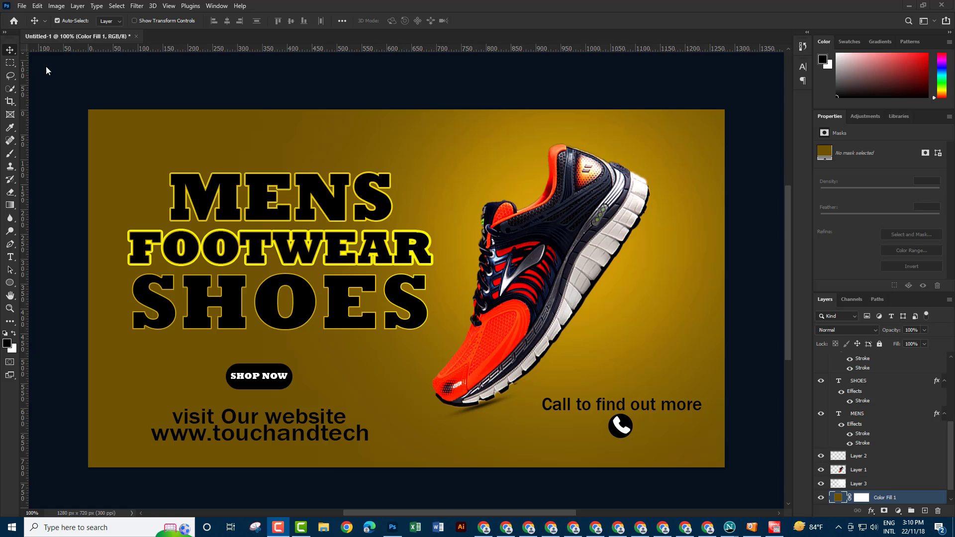
Open the purple geometric pattern image as its own document.
{"action": "left_click", "coordinate": [21, 6]}
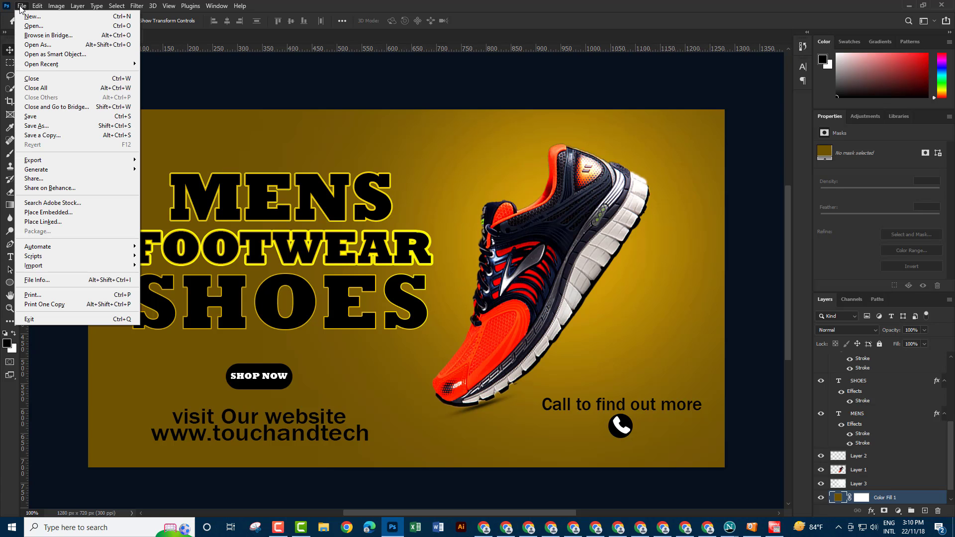
{"action": "left_click", "coordinate": [33, 25]}
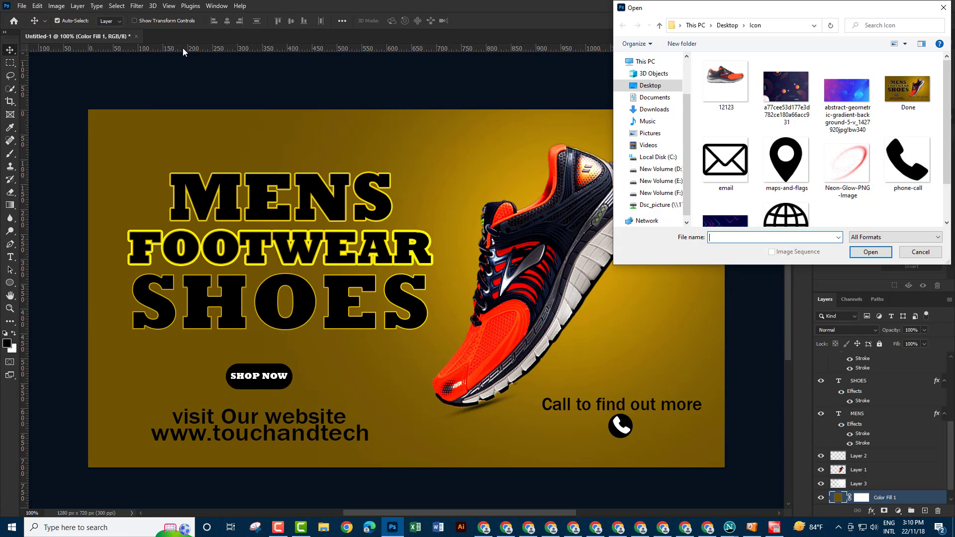
{"action": "left_click", "coordinate": [786, 92]}
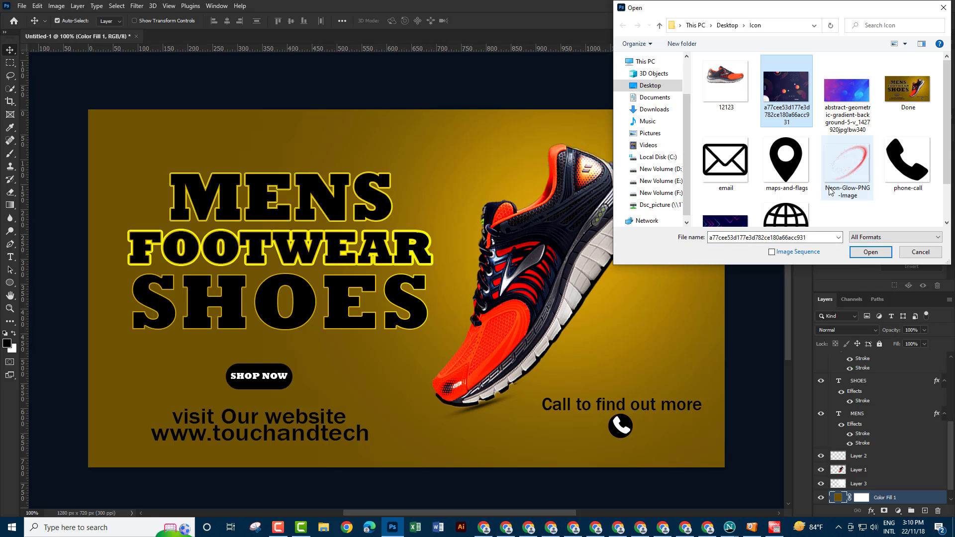
{"action": "left_click", "coordinate": [859, 256]}
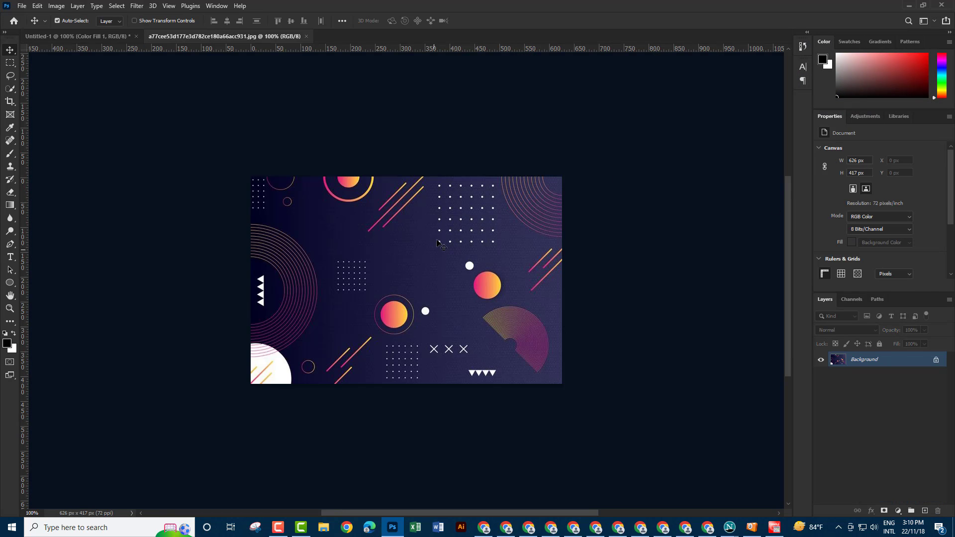
Drag the pattern onto the banner as a new layer and close its window.
{"action": "left_click_drag", "start_coordinate": [264, 36], "coordinate": [677, 46]}
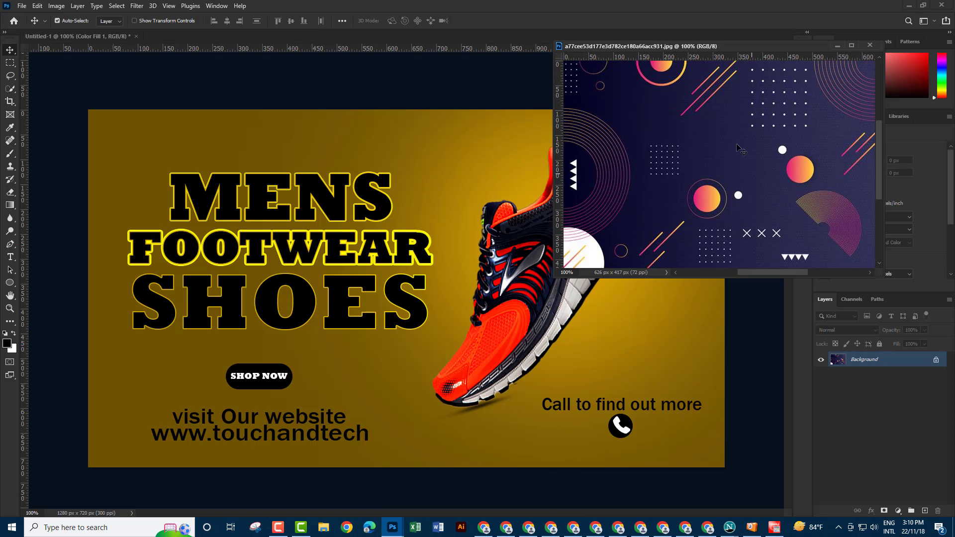
{"action": "left_click_drag", "start_coordinate": [455, 267], "coordinate": [360, 252]}
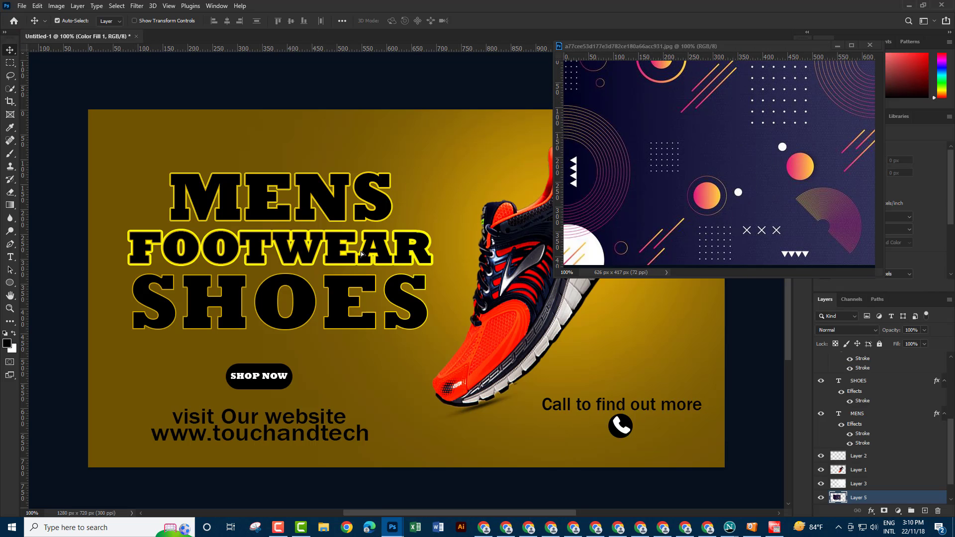
{"action": "left_click", "coordinate": [870, 45]}
{"action": "key", "text": "ctrl+minus"}
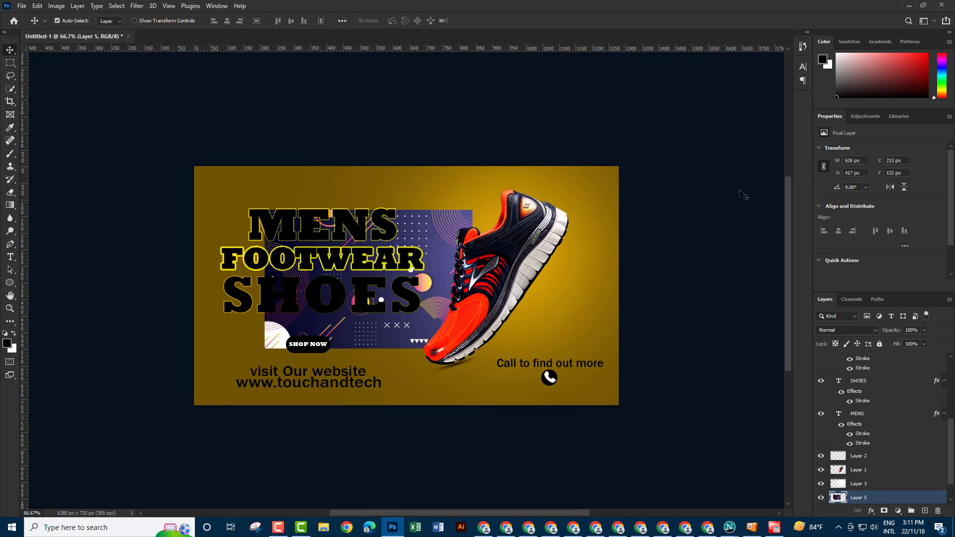
Stretch the pattern layer to about 1320 × 742 px so it fills the canvas.
{"action": "key", "text": "ctrl"}
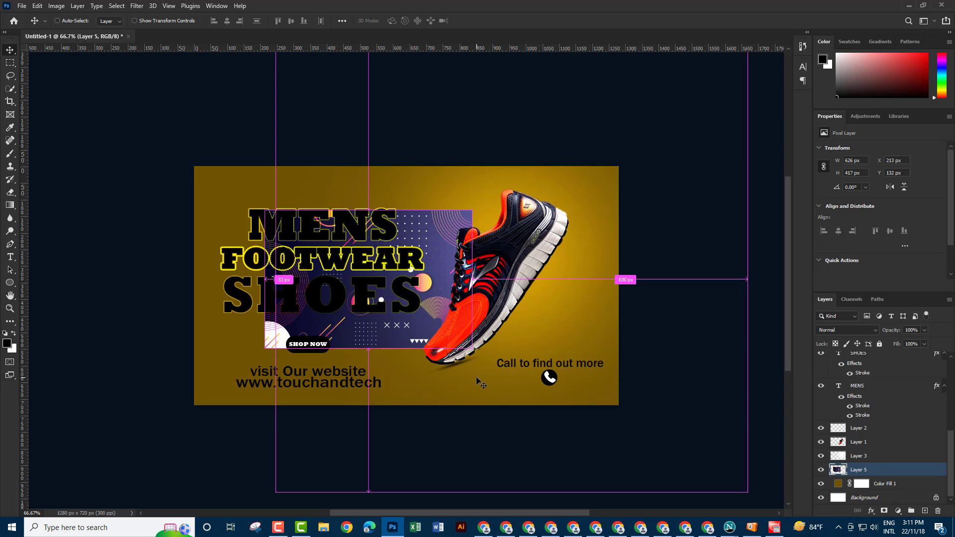
{"action": "key", "text": "ctrl+t"}
{"action": "left_click_drag", "start_coordinate": [472, 279], "coordinate": [615, 277]}
{"action": "left_click_drag", "start_coordinate": [265, 279], "coordinate": [195, 280]}
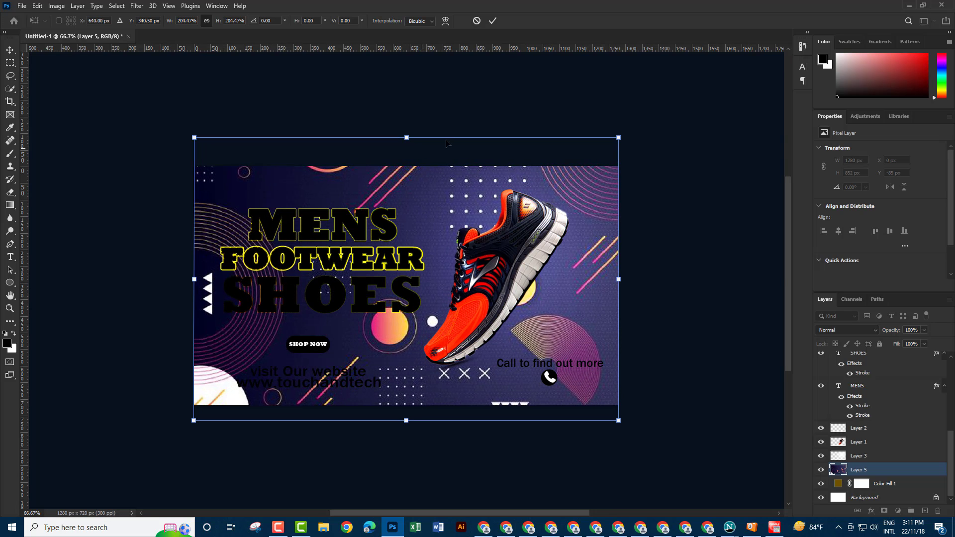
{"action": "left_click_drag", "start_coordinate": [406, 138], "coordinate": [406, 166]}
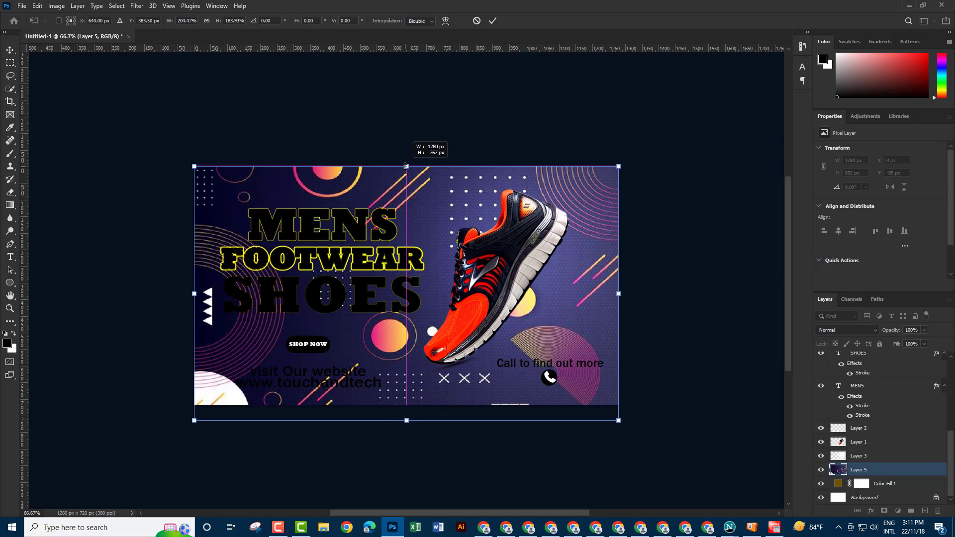
{"action": "left_click_drag", "start_coordinate": [407, 422], "coordinate": [407, 404]}
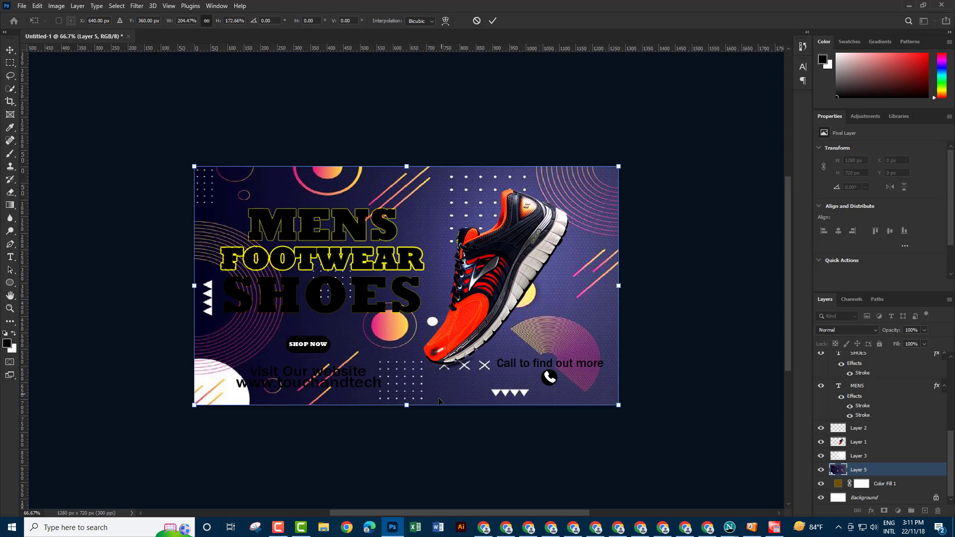
{"action": "left_click_drag", "start_coordinate": [407, 405], "coordinate": [407, 412]}
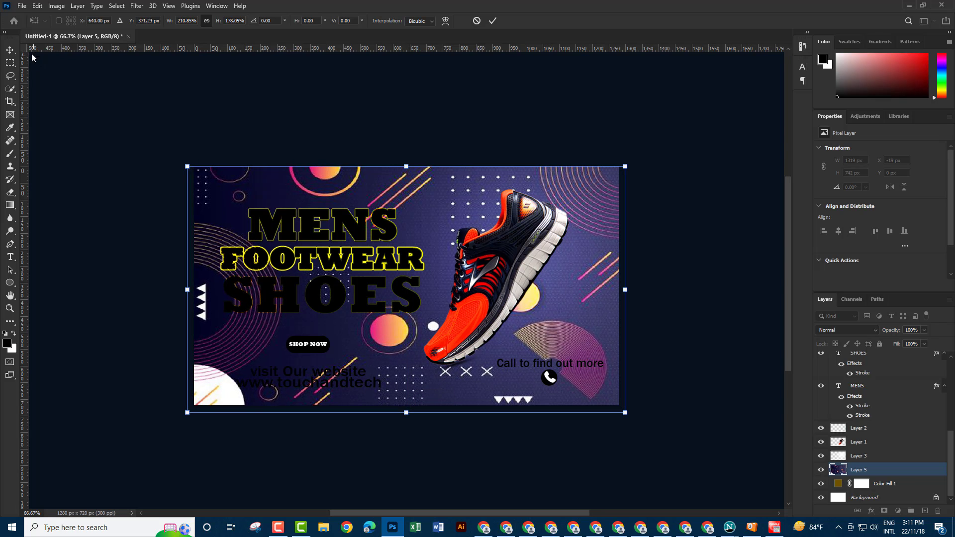
{"action": "left_click", "coordinate": [10, 50]}
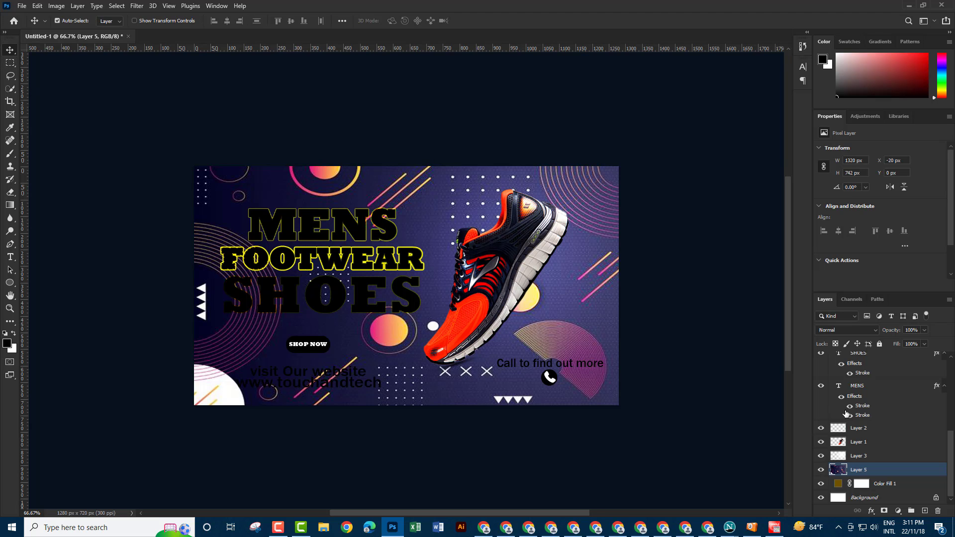
Set the pattern layer's blend mode to Color Dodge.
{"action": "left_click", "coordinate": [866, 330]}
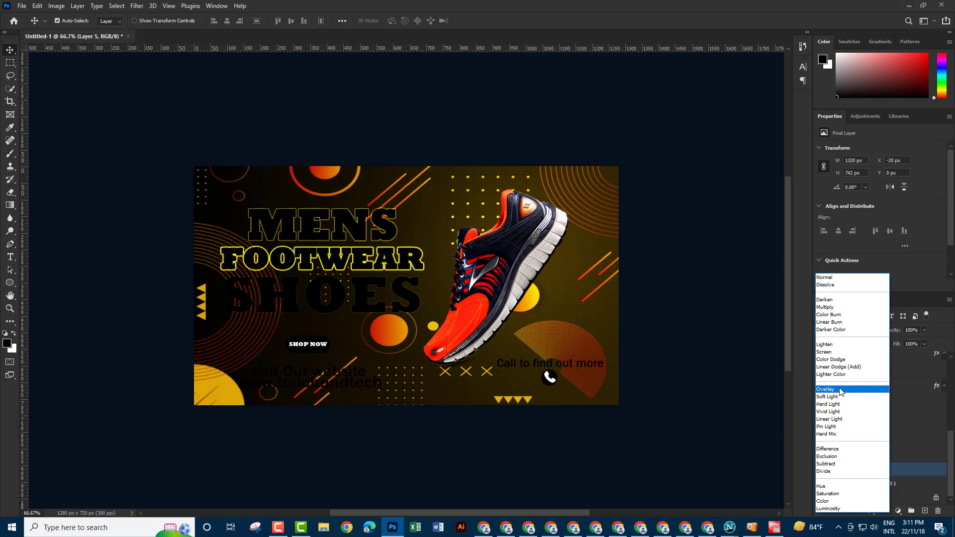
{"action": "left_click", "coordinate": [836, 359]}
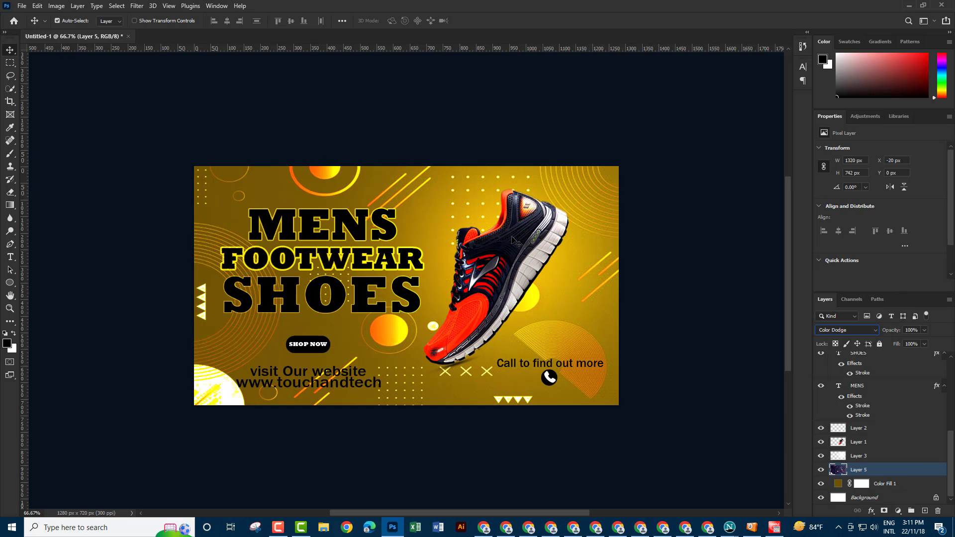
{"action": "key", "text": "ctrl+1"}
{"action": "key", "text": "ctrl+plus"}
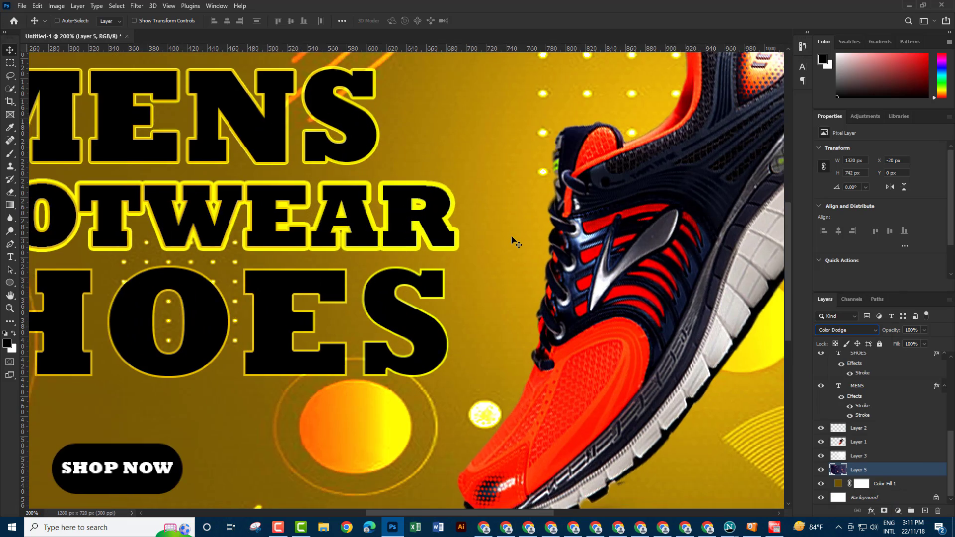
{"action": "key", "text": "ctrl+0"}
{"action": "key", "text": "ctrl"}
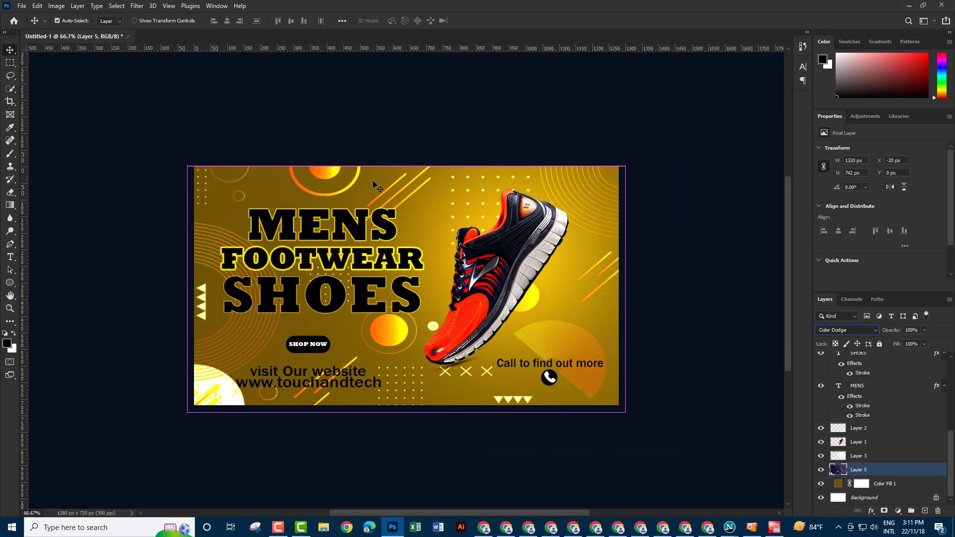
{"action": "key", "text": "ctrl+1"}
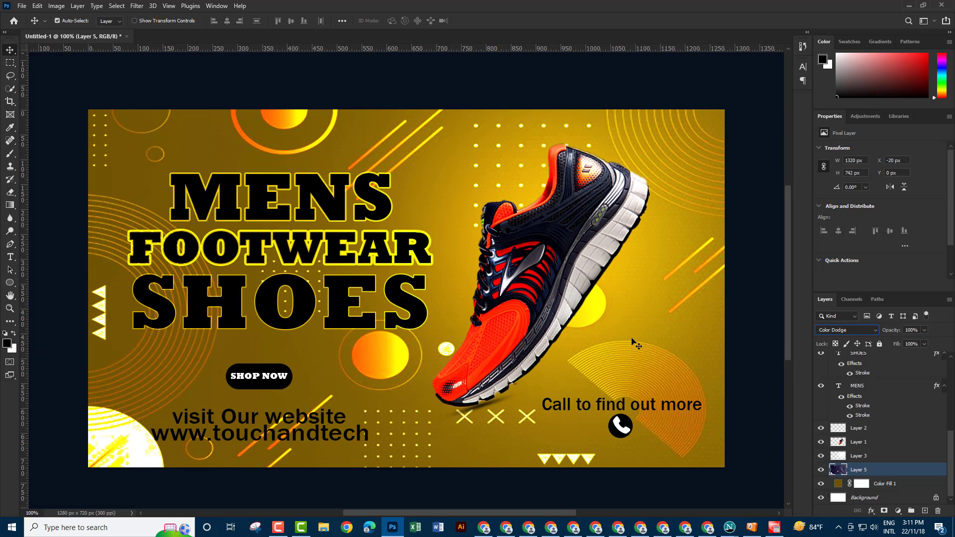
Lower the pattern layer's opacity to 47% and check the golden background.
{"action": "left_click", "coordinate": [924, 331]}
{"action": "key", "text": "ctrl+minus"}
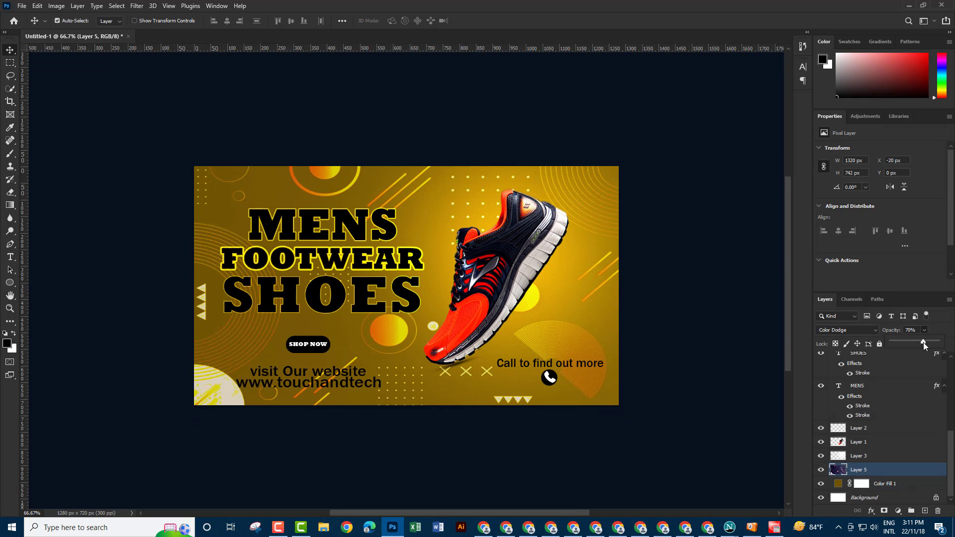
{"action": "left_click_drag", "start_coordinate": [901, 343], "coordinate": [900, 342]}
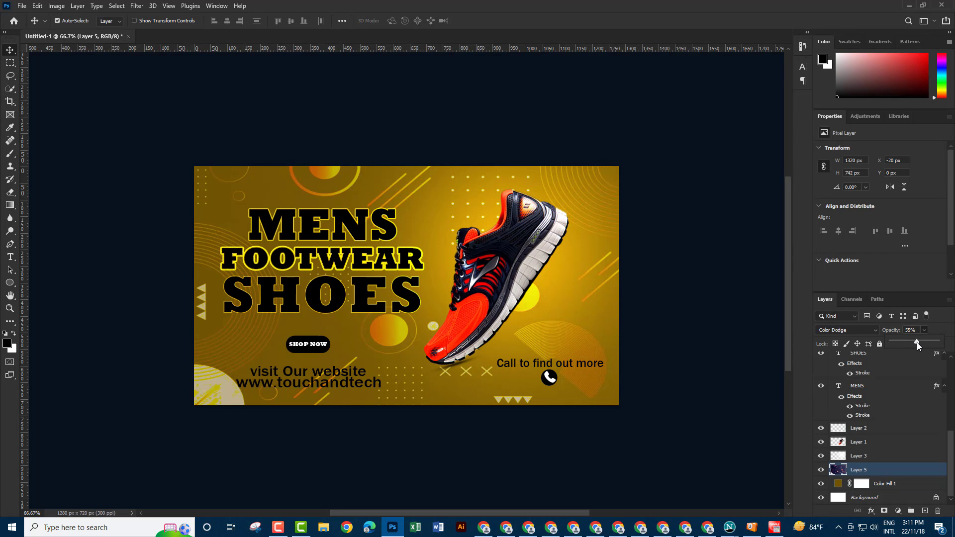
{"action": "left_click_drag", "start_coordinate": [914, 342], "coordinate": [913, 342]}
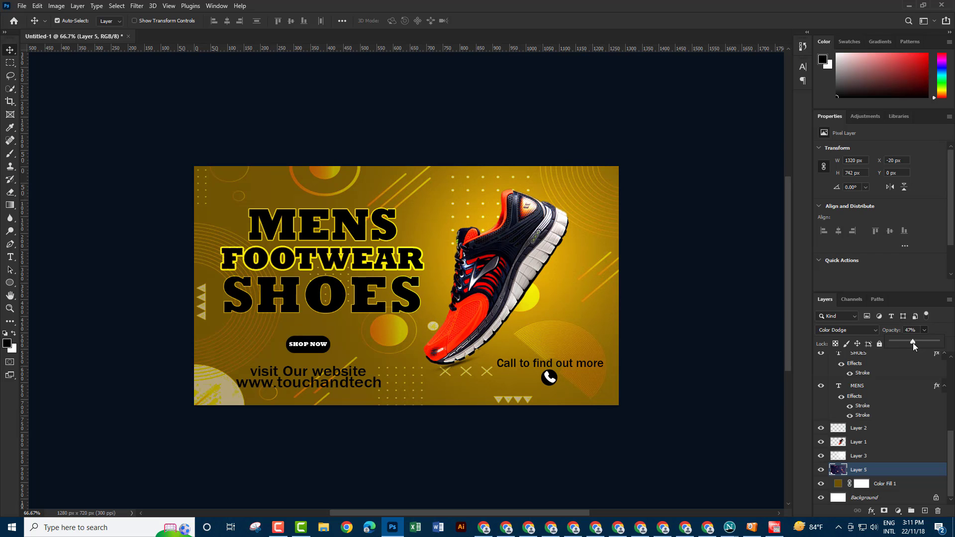
{"action": "key", "text": "ctrl"}
{"action": "key", "text": "ctrl+1"}
{"action": "key", "text": "ctrl+minus"}
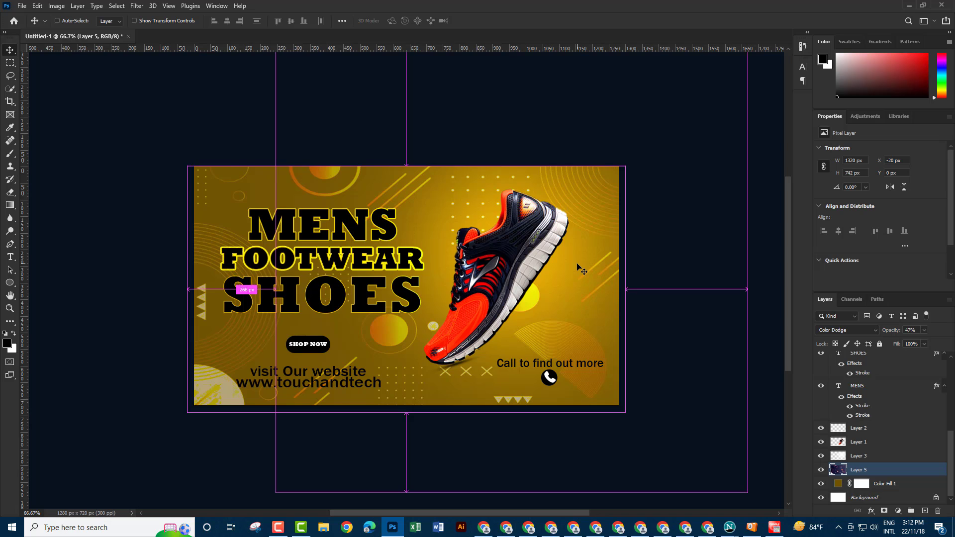
{"action": "key", "text": "ctrl+plus"}
{"action": "scroll", "coordinate": [577, 251], "scroll_direction": "down", "scroll_amount": 1}
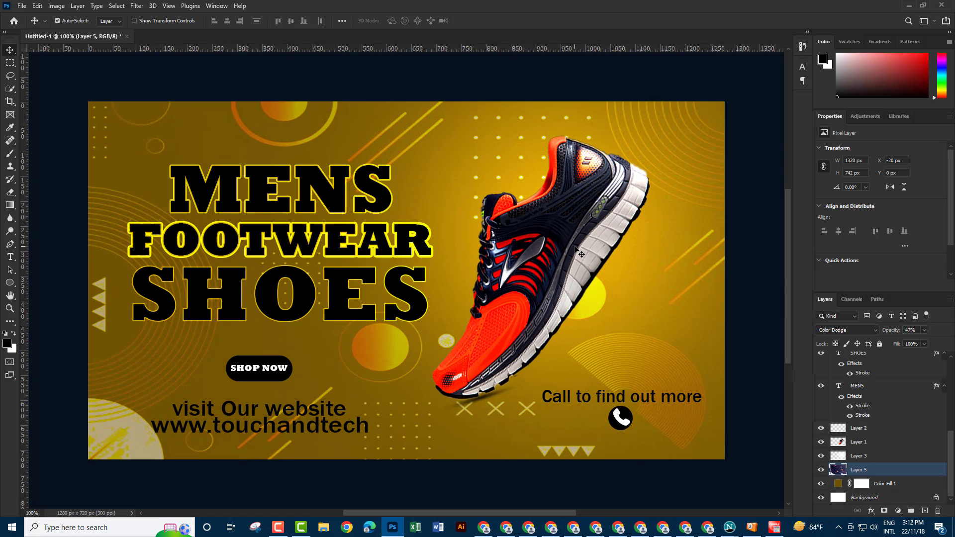
Save a copy of the banner as a JPEG named Ok at maximum quality 12.
{"action": "left_click", "coordinate": [20, 5]}
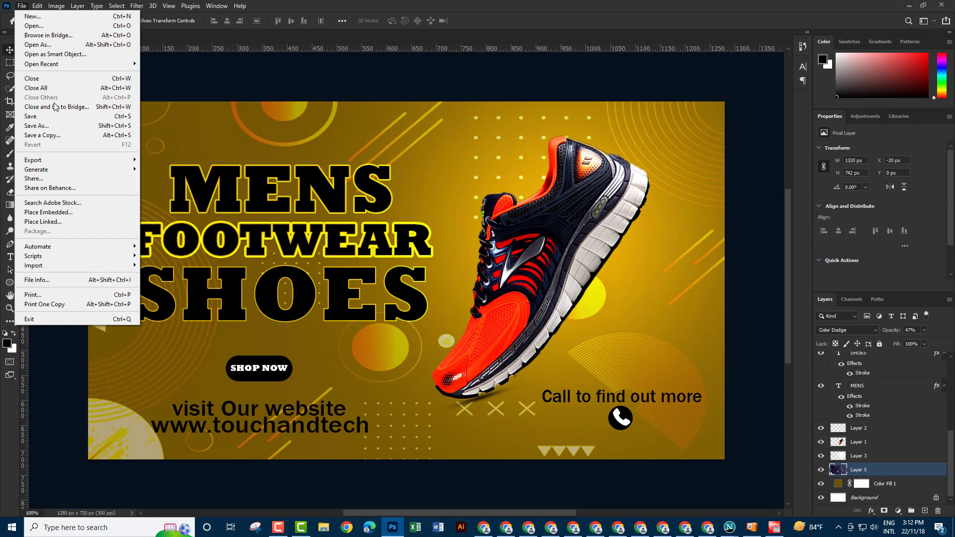
{"action": "left_click", "coordinate": [42, 127]}
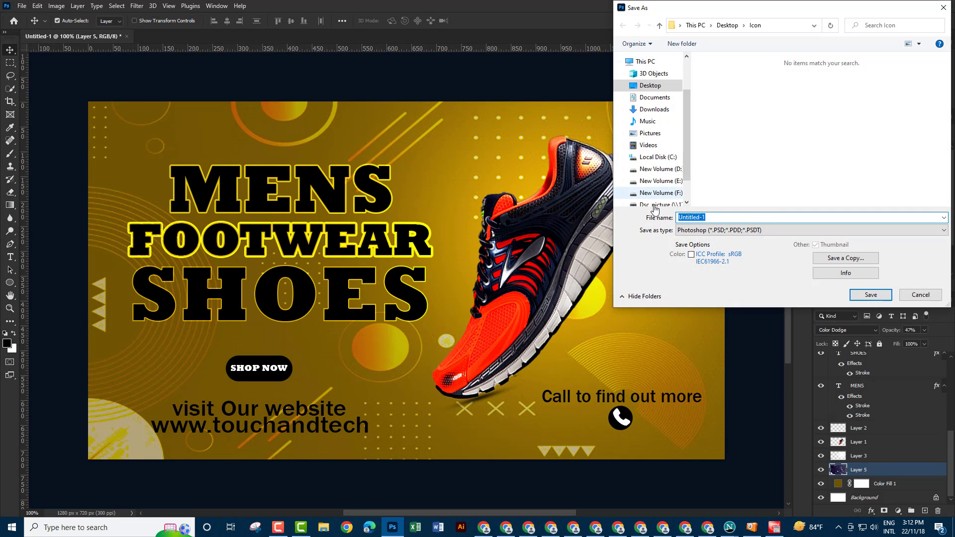
{"action": "left_click", "coordinate": [838, 260]}
{"action": "left_click", "coordinate": [781, 231]}
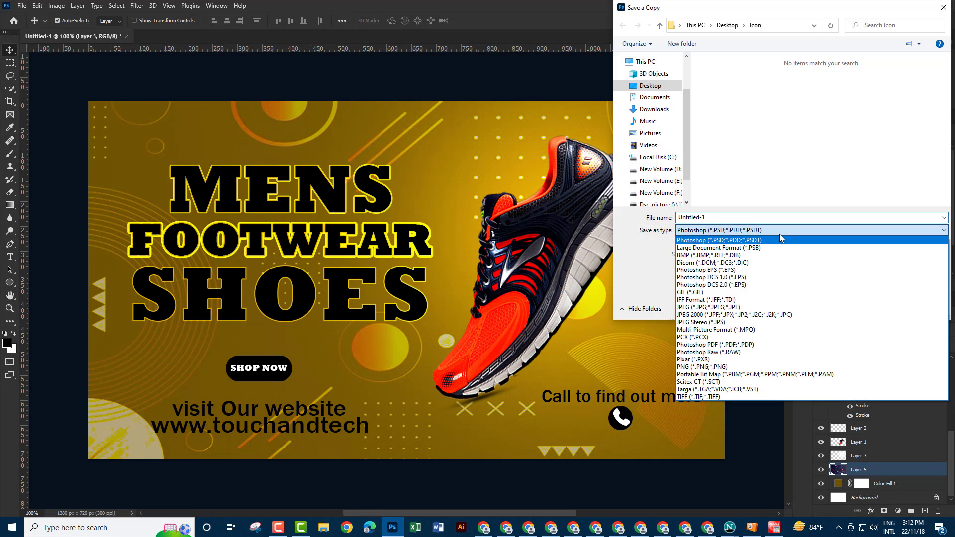
{"action": "left_click", "coordinate": [736, 308]}
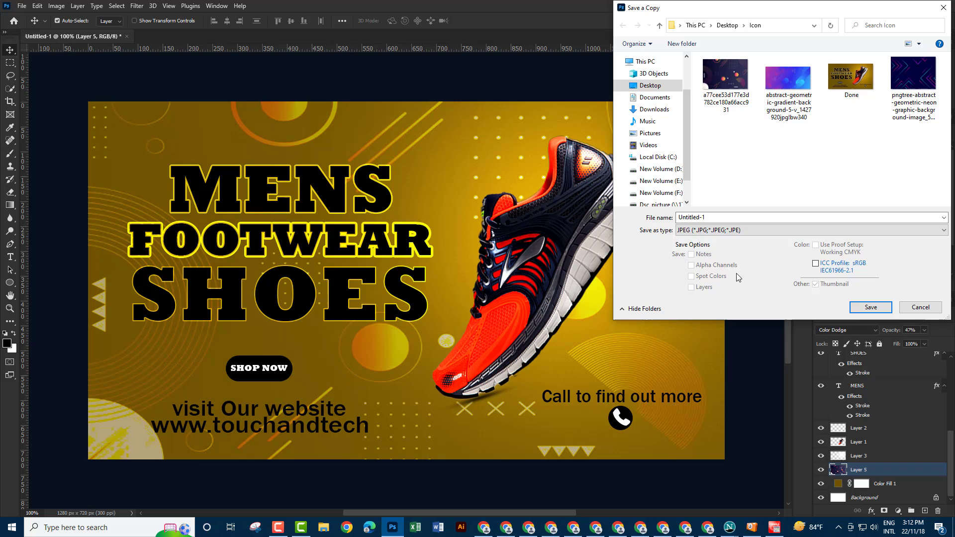
{"action": "double_click", "coordinate": [723, 217]}
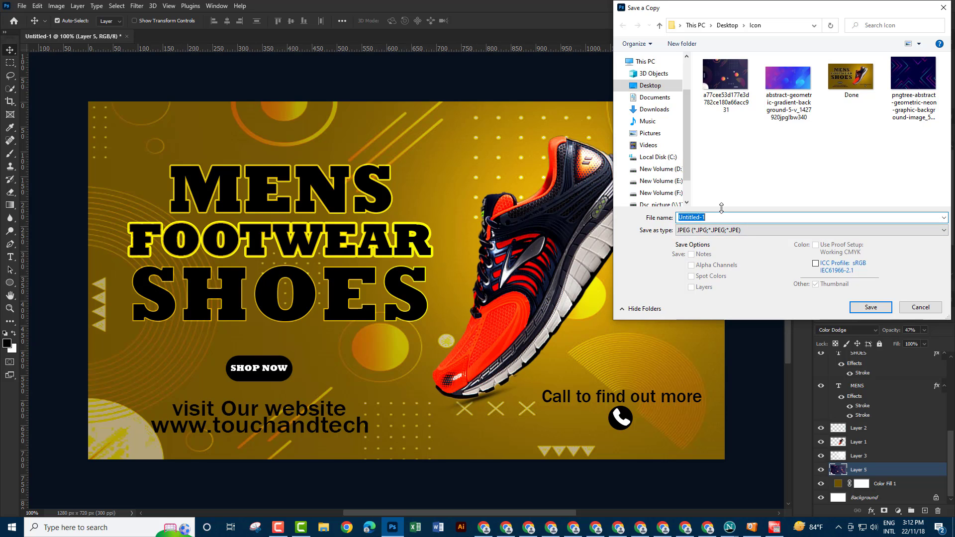
{"action": "type", "text": "Ok"}
{"action": "left_click", "coordinate": [854, 311]}
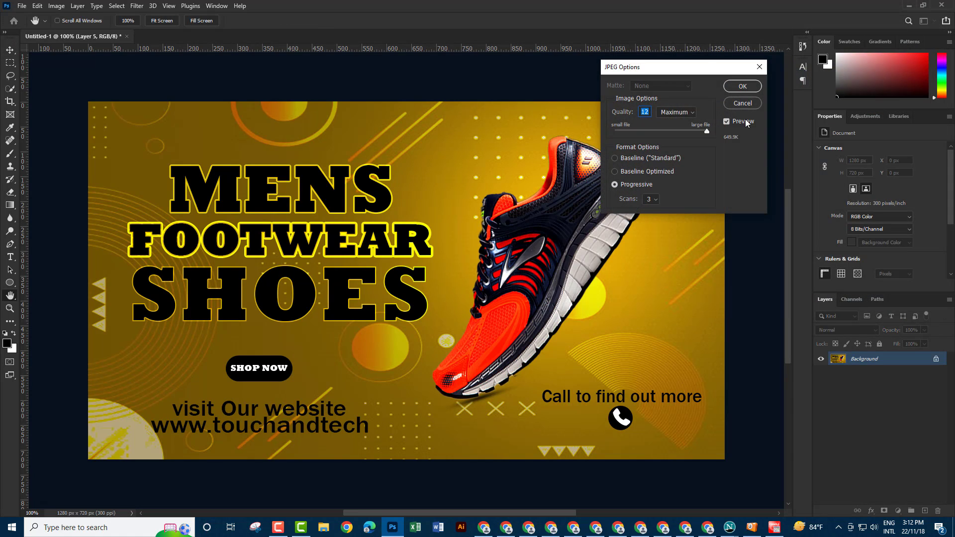
{"action": "left_click_drag", "start_coordinate": [731, 68], "coordinate": [826, 53]}
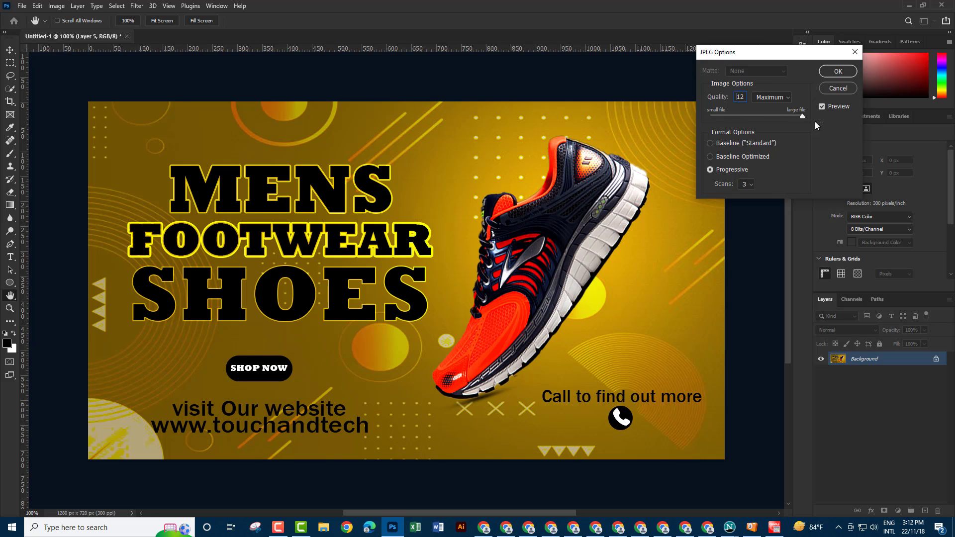
{"action": "left_click", "coordinate": [838, 71]}
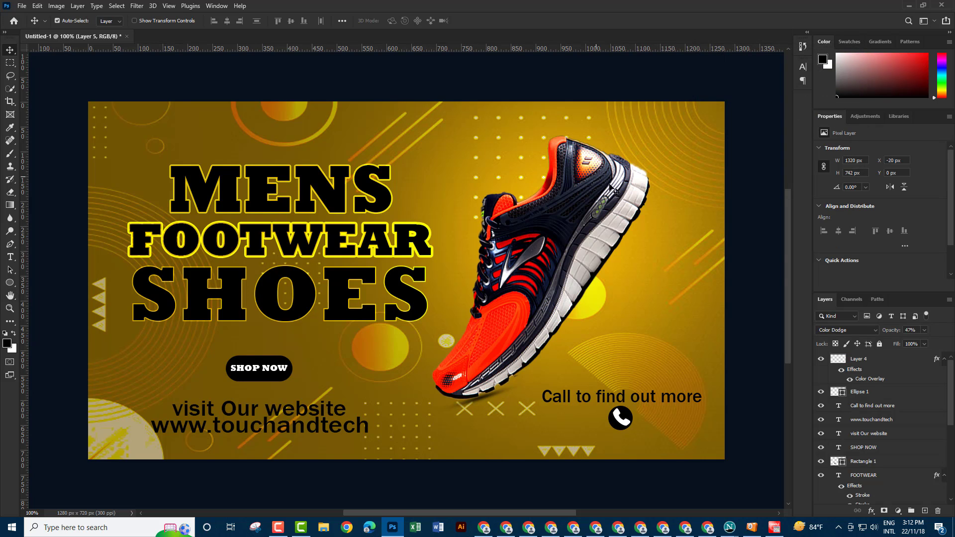
Minimize Photoshop and open the Icon folder to find the saved Ok image.
{"action": "left_click", "coordinate": [908, 9]}
{"action": "double_click", "coordinate": [889, 226]}
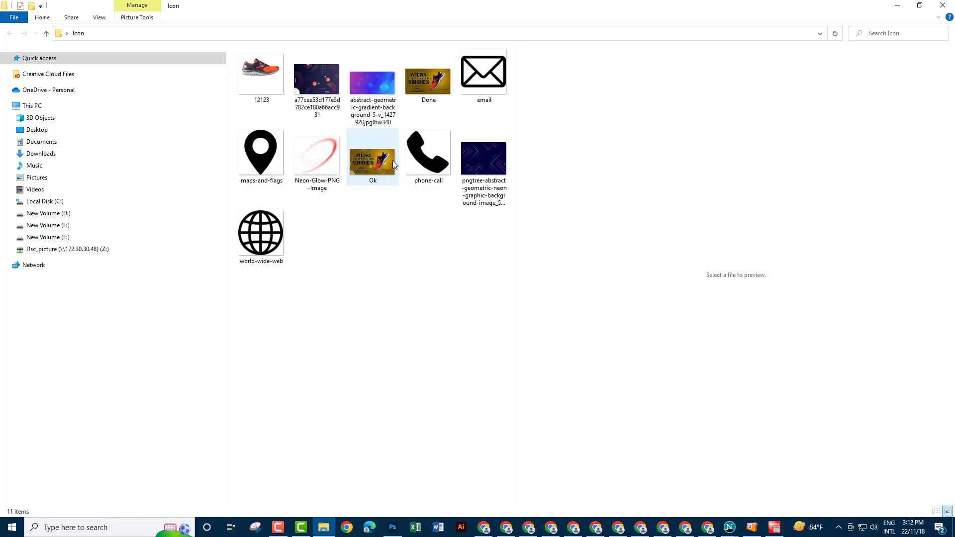
{"action": "left_click", "coordinate": [386, 161]}
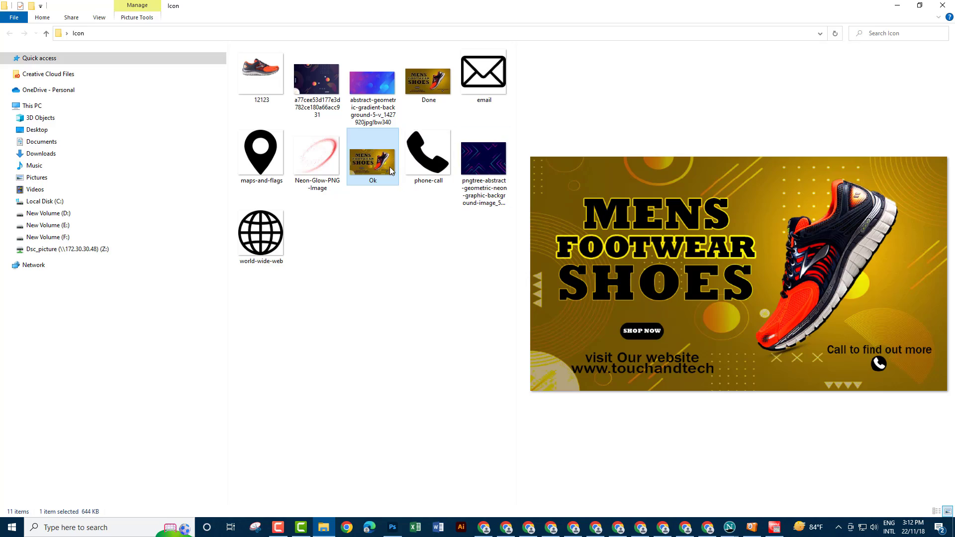
Open Ok.jpg in Picasa Photo Viewer and zoom out to view the full 1280 × 720 banner.
{"action": "double_click", "coordinate": [376, 167]}
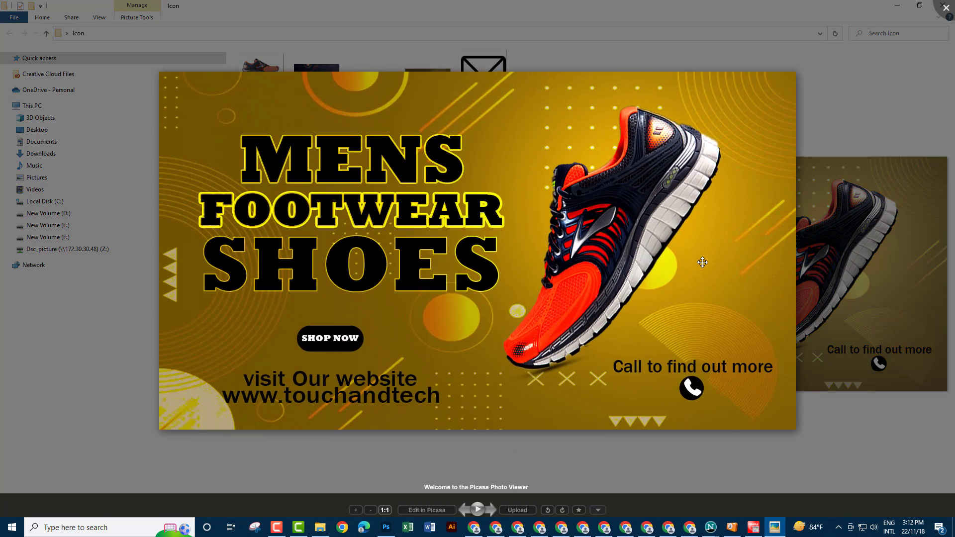
{"action": "scroll", "coordinate": [715, 266], "scroll_direction": "down", "scroll_amount": 3}
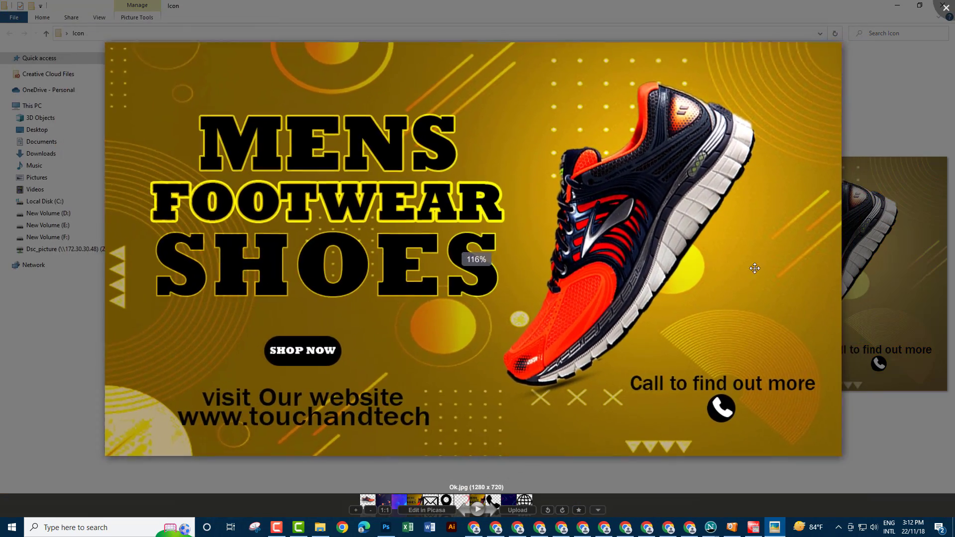
{"action": "scroll", "coordinate": [791, 279], "scroll_direction": "down", "scroll_amount": 5}
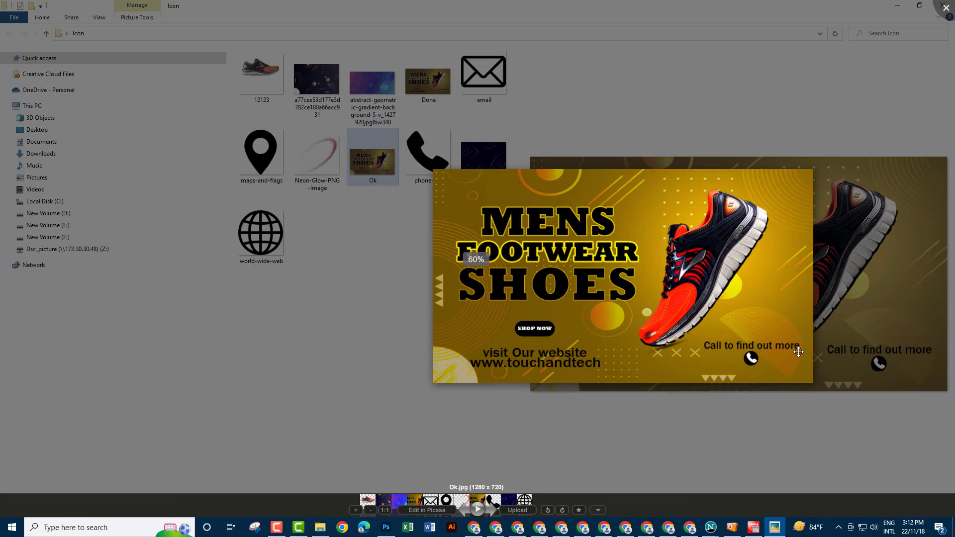
{"action": "scroll", "coordinate": [798, 351], "scroll_direction": "down", "scroll_amount": 2}
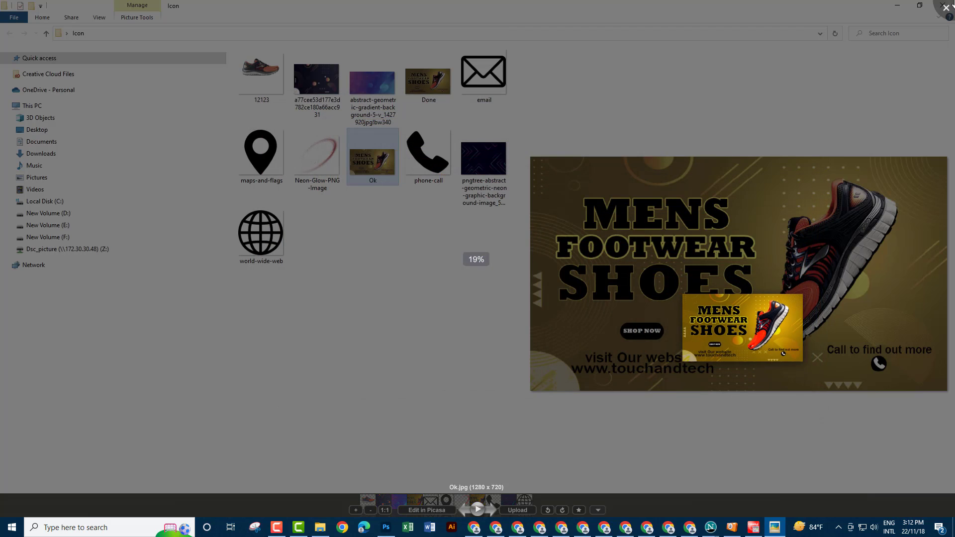